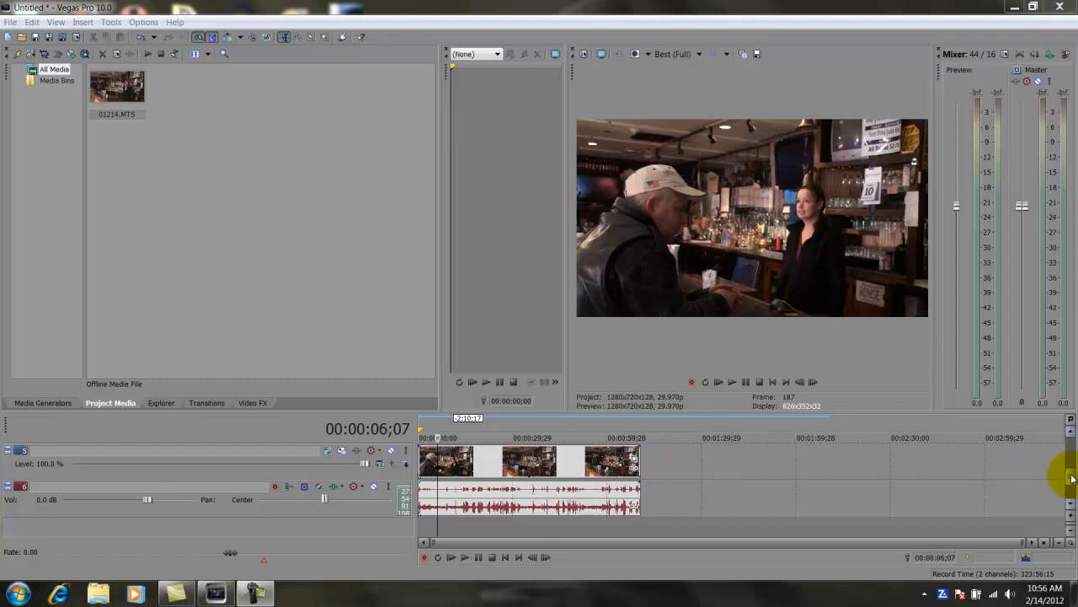
- Look over the empty video tracks above the clip and place the playhead at 00:00:06;28 on the timeline
left_click_drag(1072, 479, 1070, 461)
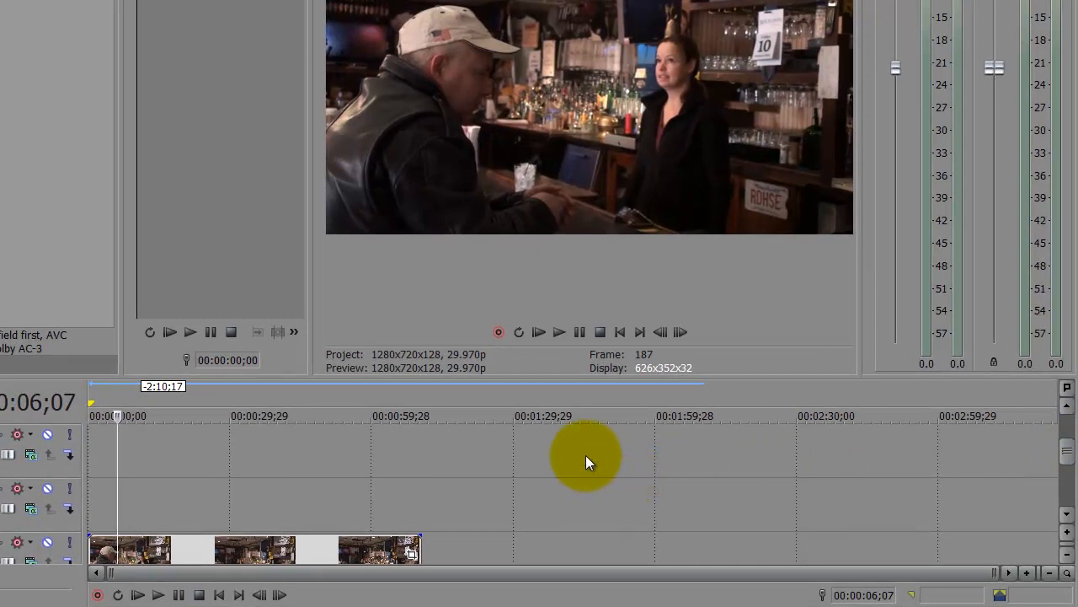
right_click(543, 459)
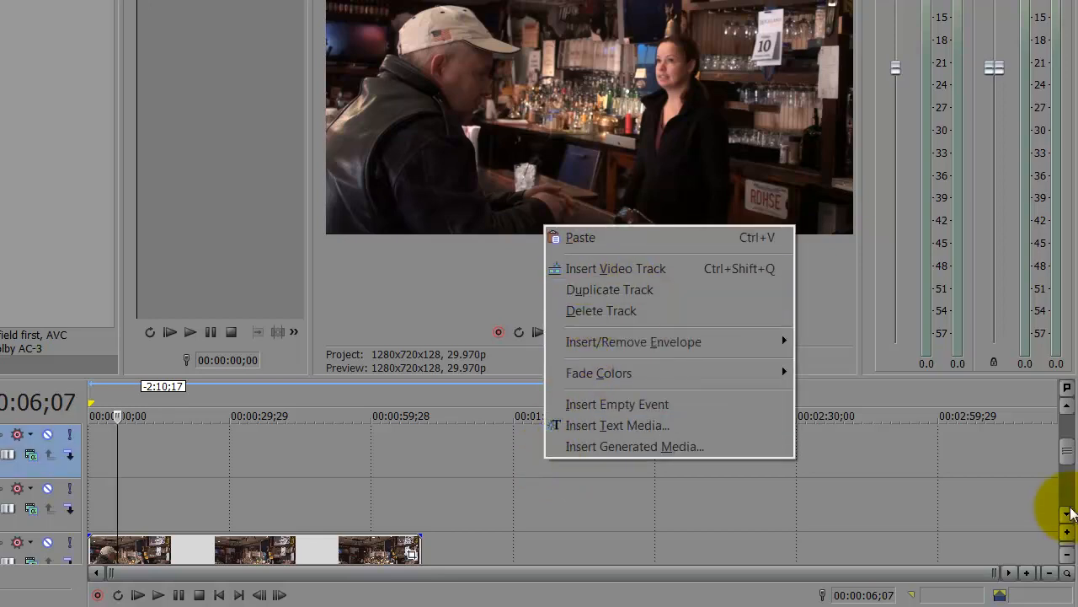
left_click(949, 463)
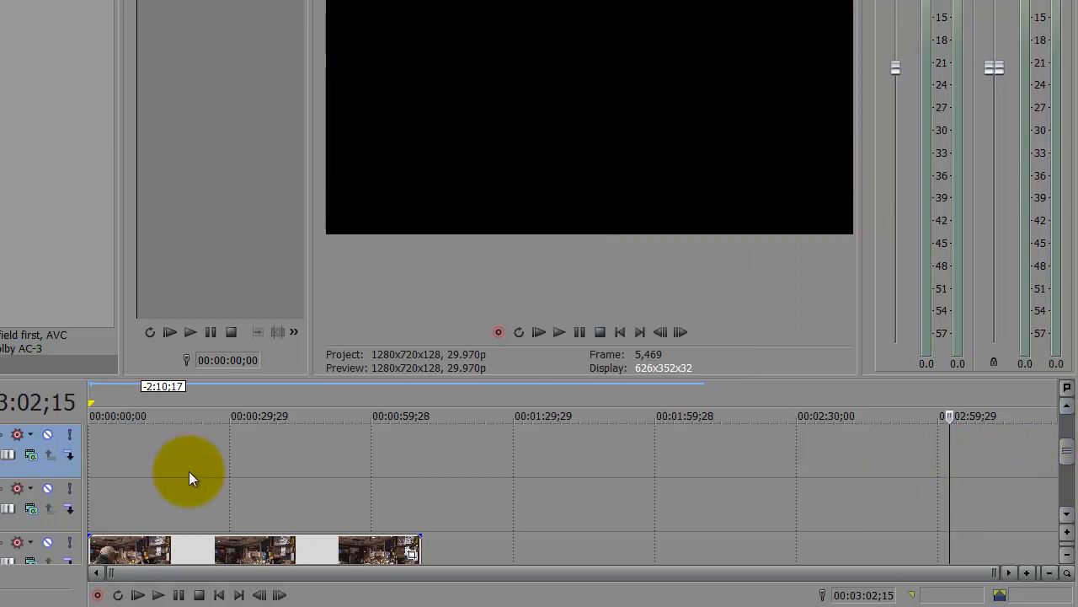
left_click(121, 479)
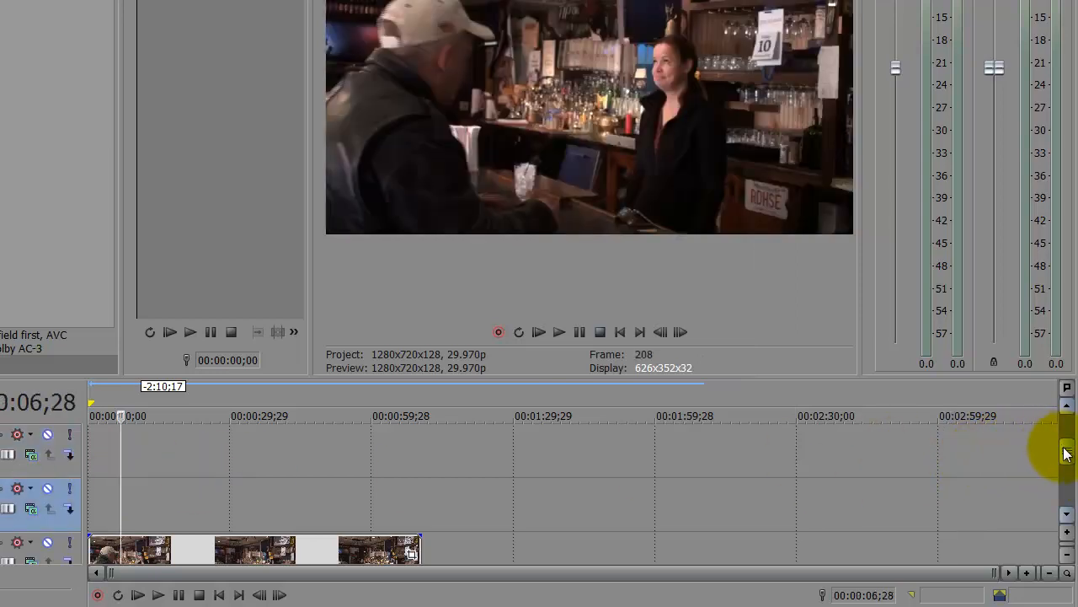
left_click_drag(1063, 449, 1064, 478)
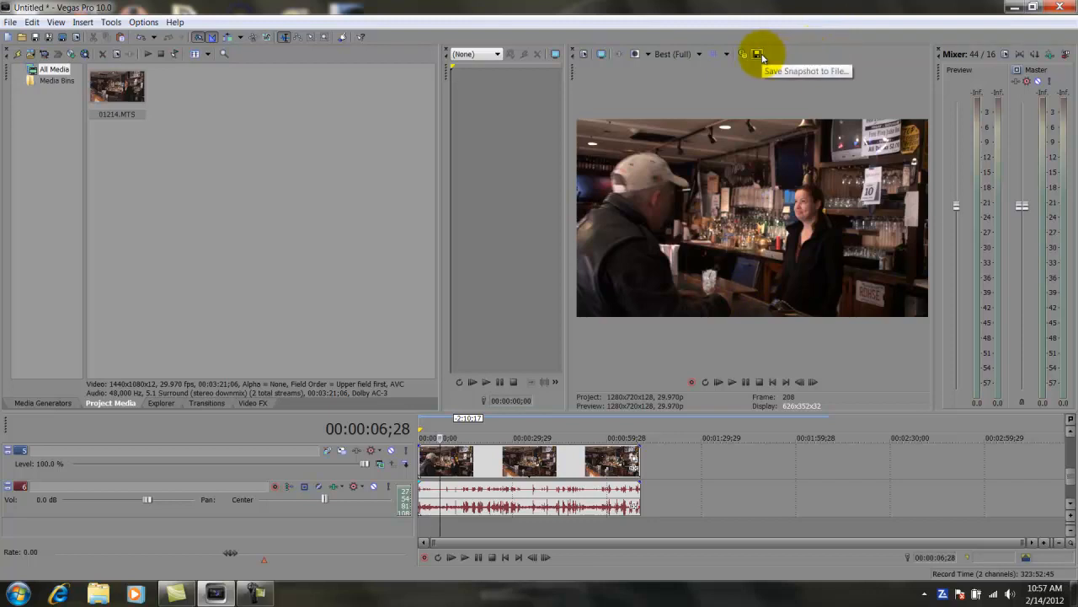
- Check the preview quality options, keeping Best (Full), and save the current frame as JPEG snapshot Image9 in the Teleportation folder
left_click(681, 54)
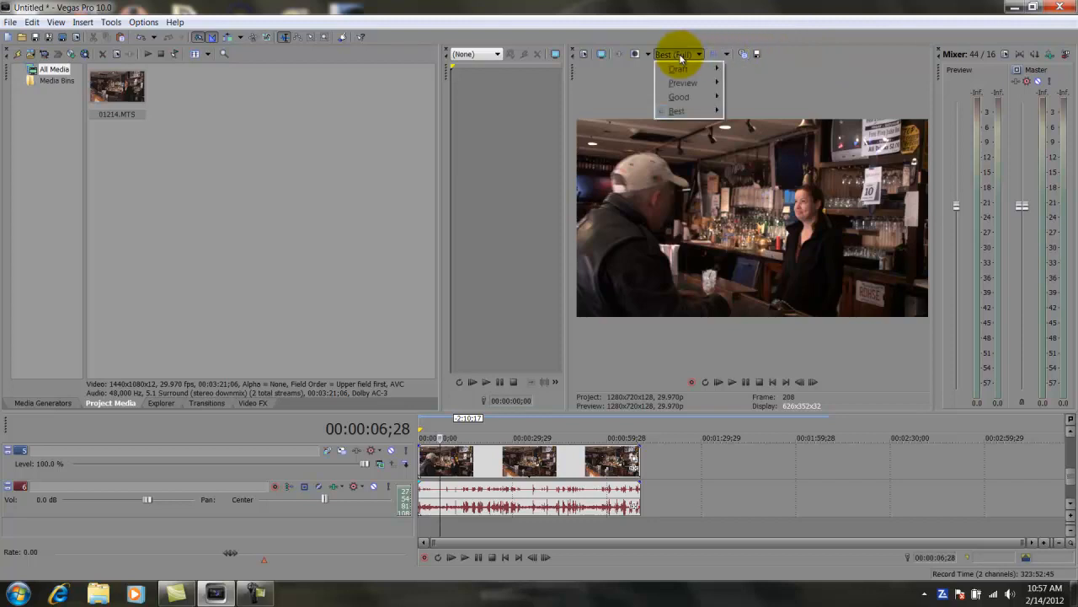
mouse_move(679, 110)
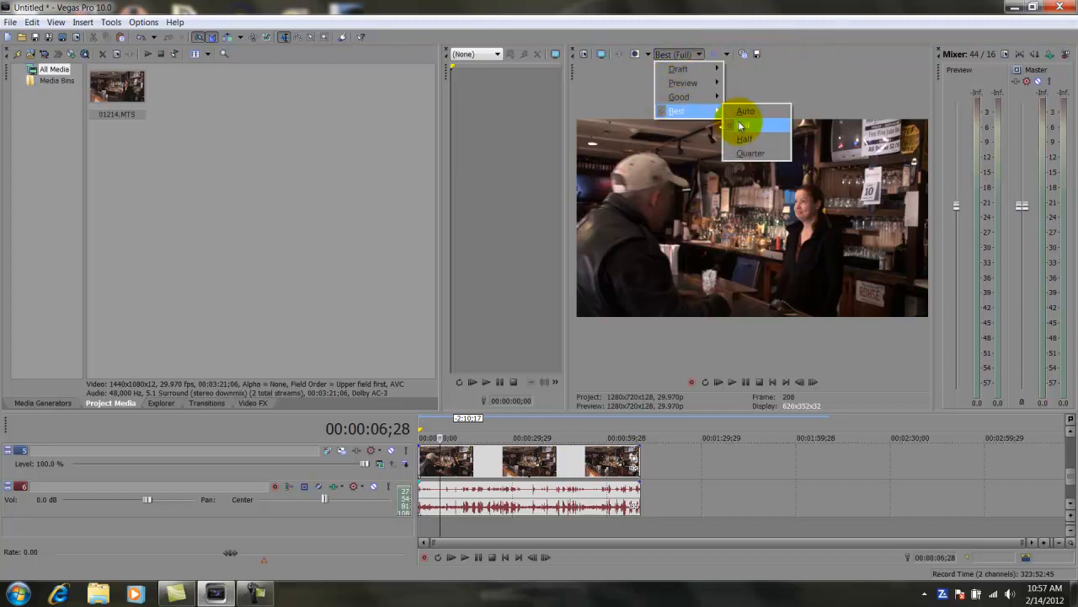
left_click(775, 74)
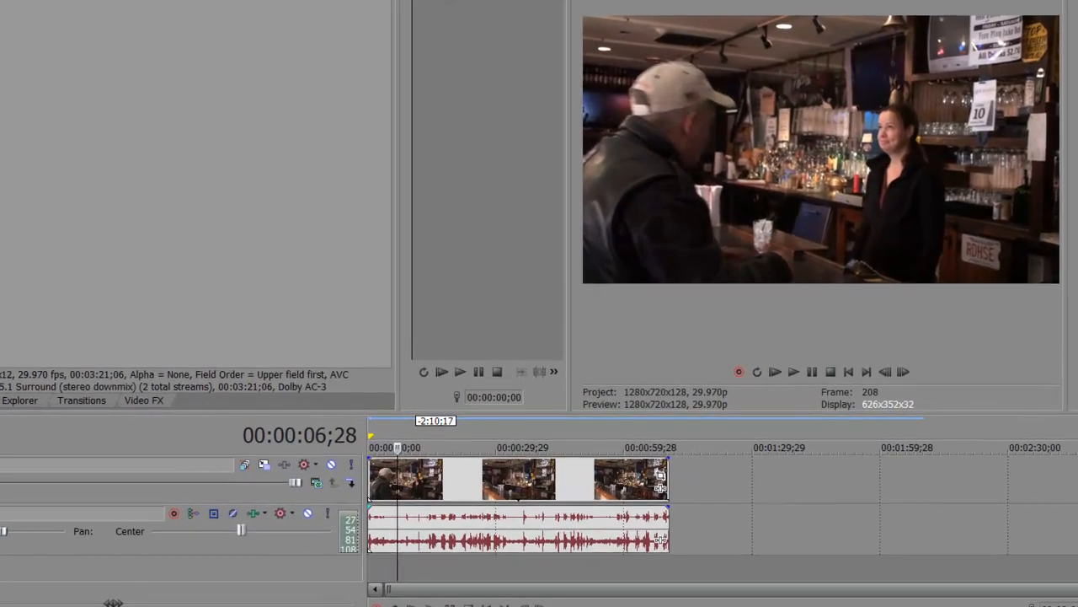
left_click(758, 54)
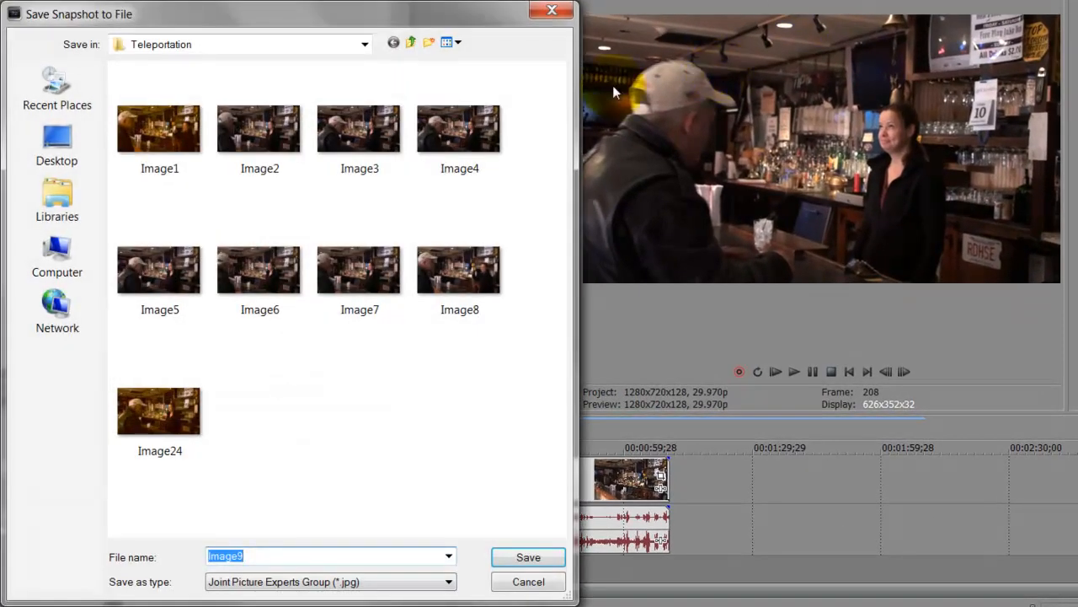
left_click(528, 557)
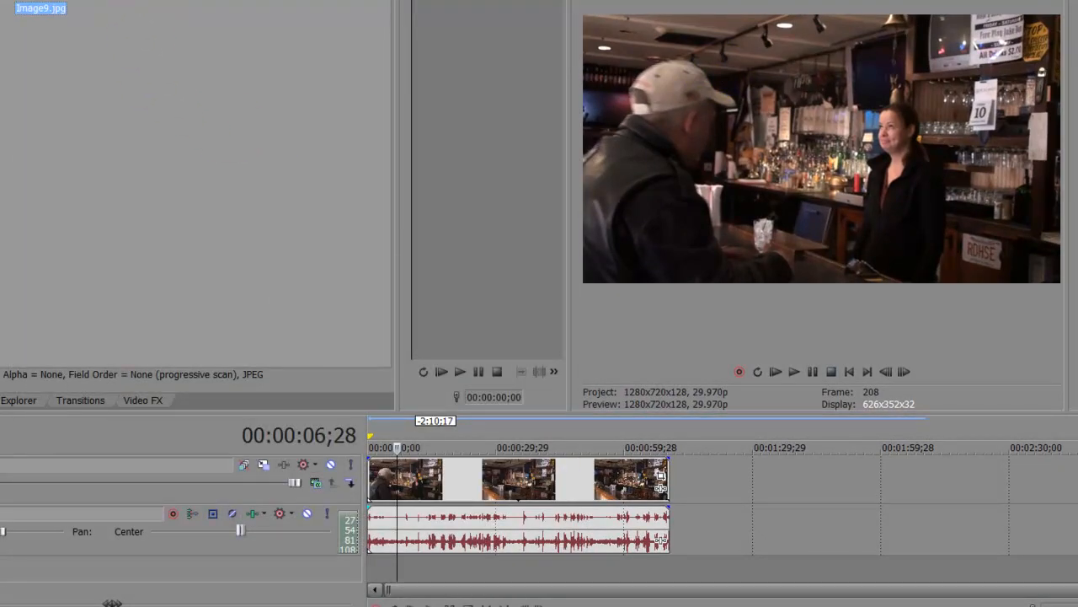
- Insert two video tracks above the footage and place Image9.jpg on the lower one, starting at the playhead
key("ctrl+shift+q")
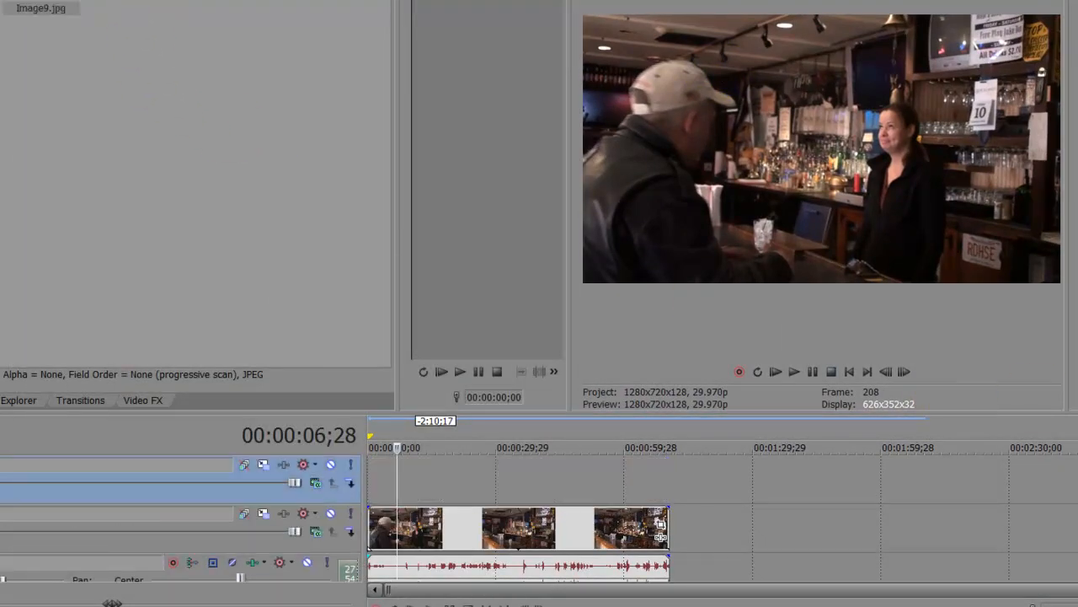
key("ctrl+shift+q")
left_click_drag(40, 7, 404, 513)
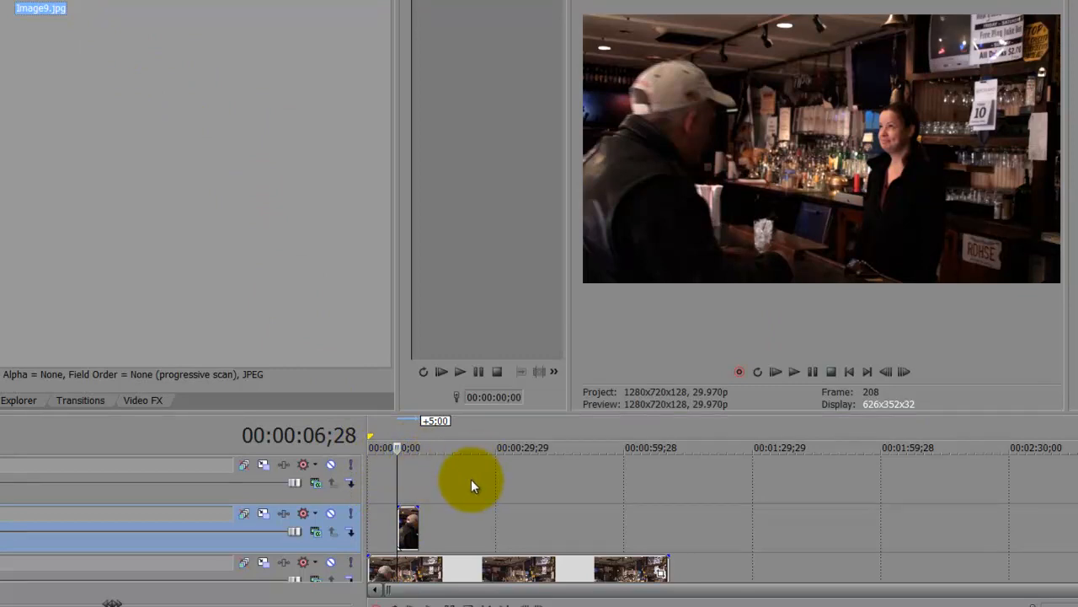
- Add the Sony Brightness and Contrast effect to the Image9 snapshot event
scroll(478, 480, "up", 5)
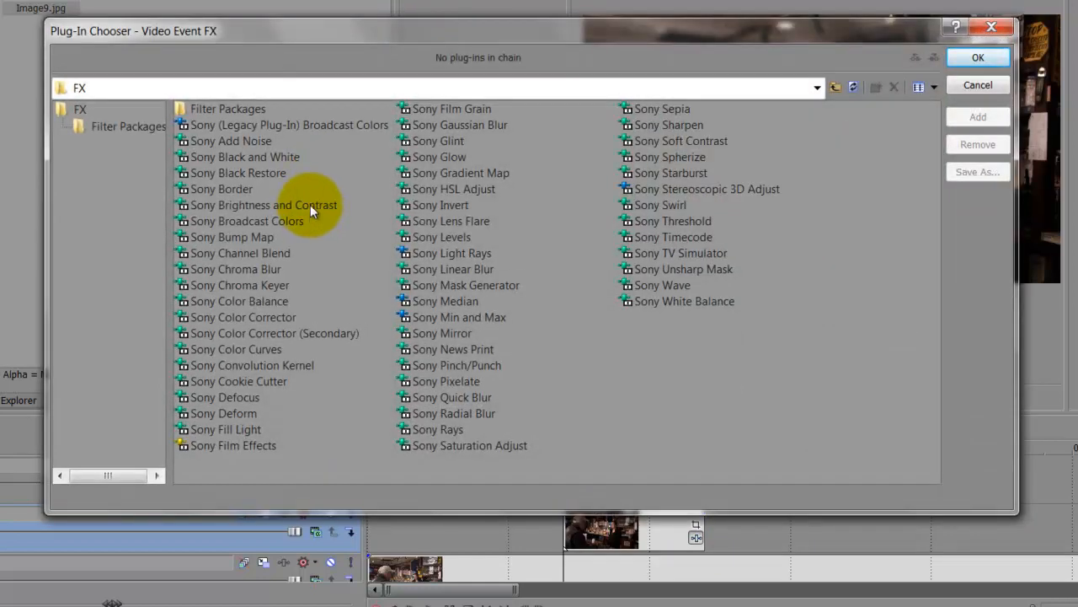
double_click(310, 205)
left_click(971, 59)
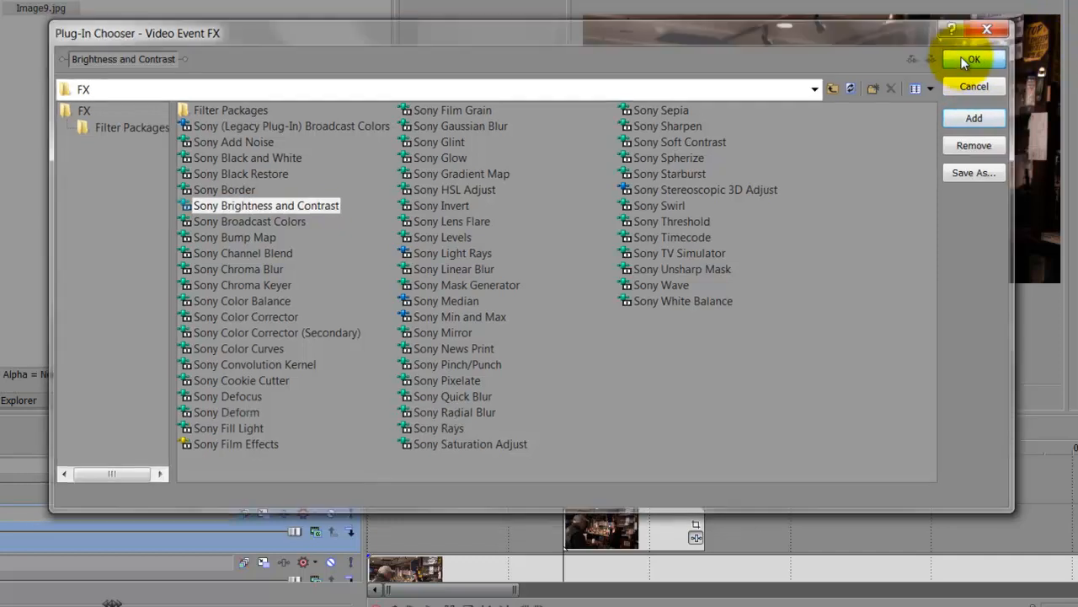
left_click_drag(397, 204, 137, 205)
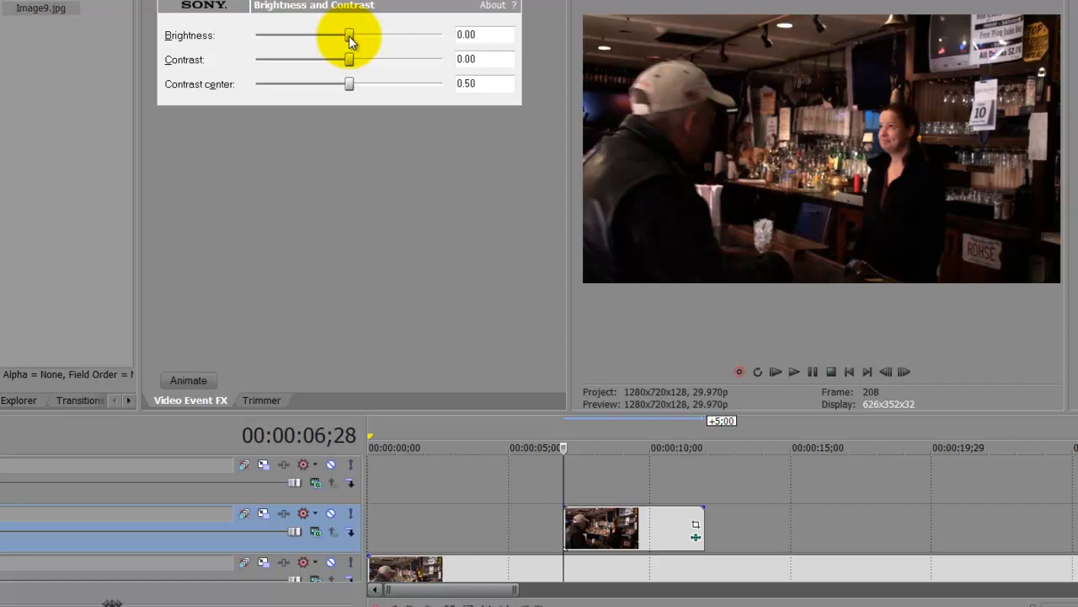
- Set the snapshot effect's Brightness to 0.01 after trying a stronger 0.11
left_click_drag(349, 36, 351, 37)
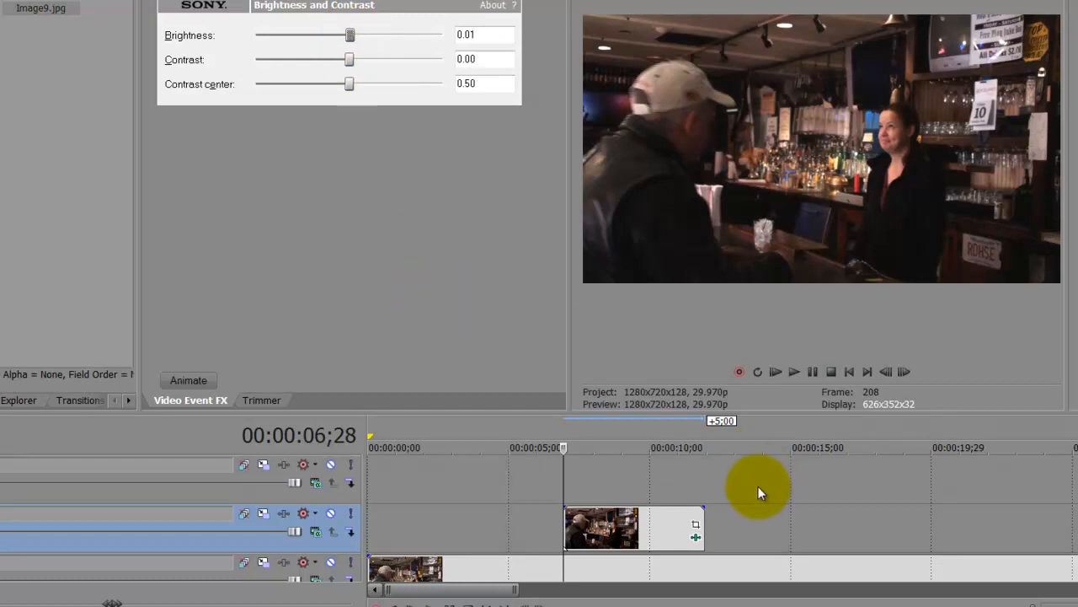
scroll(752, 488, "up", 4)
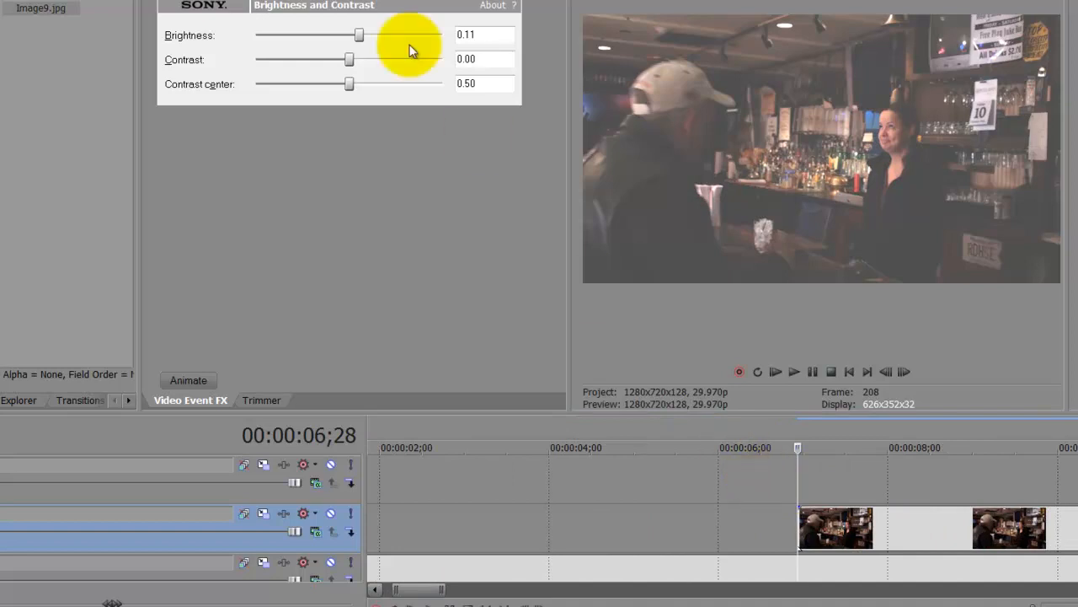
left_click_drag(358, 34, 351, 39)
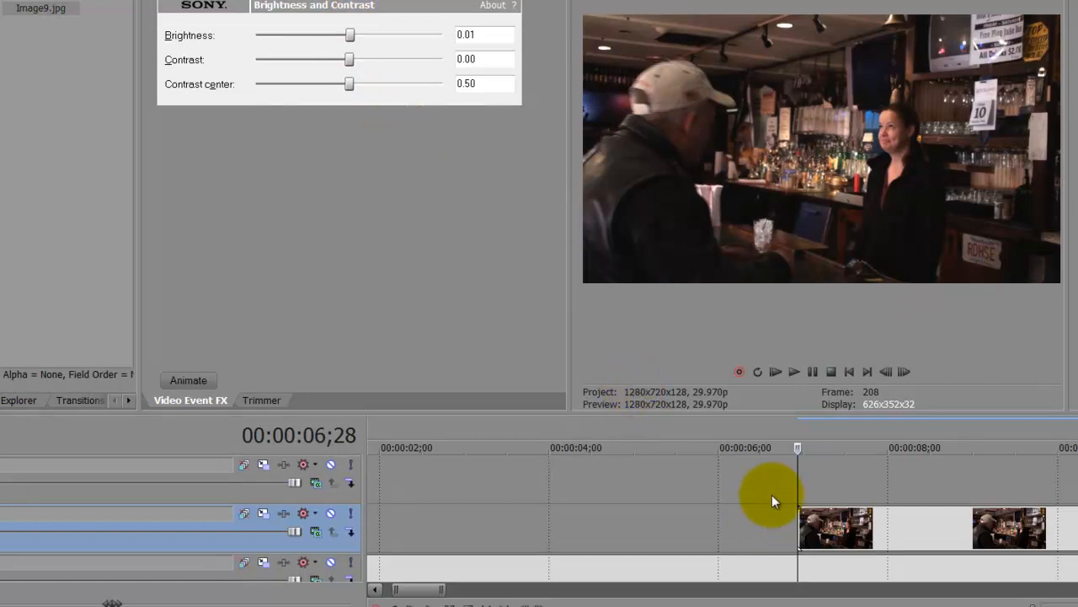
- Split the snapshot event at 00:00:07;05 and delete the part after the split
left_click_drag(800, 467, 798, 470)
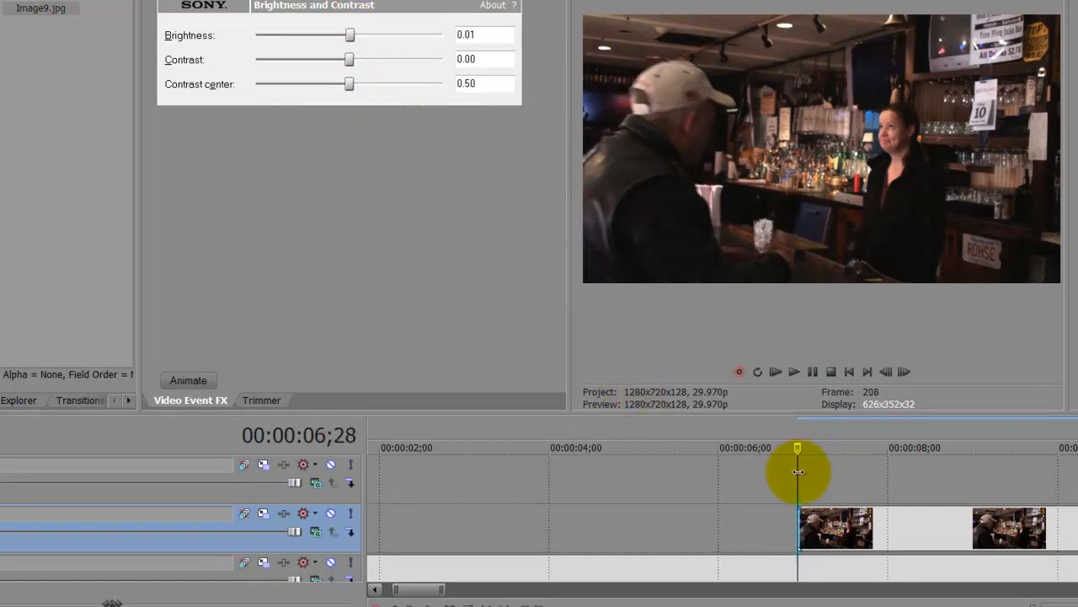
scroll(832, 477, "up", 4)
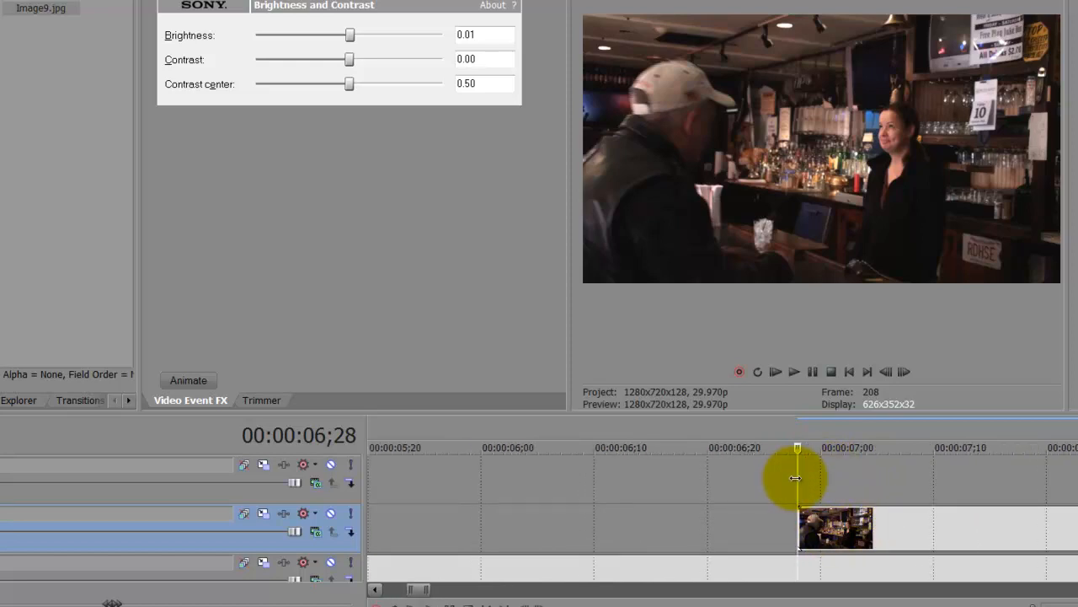
left_click_drag(796, 478, 873, 476)
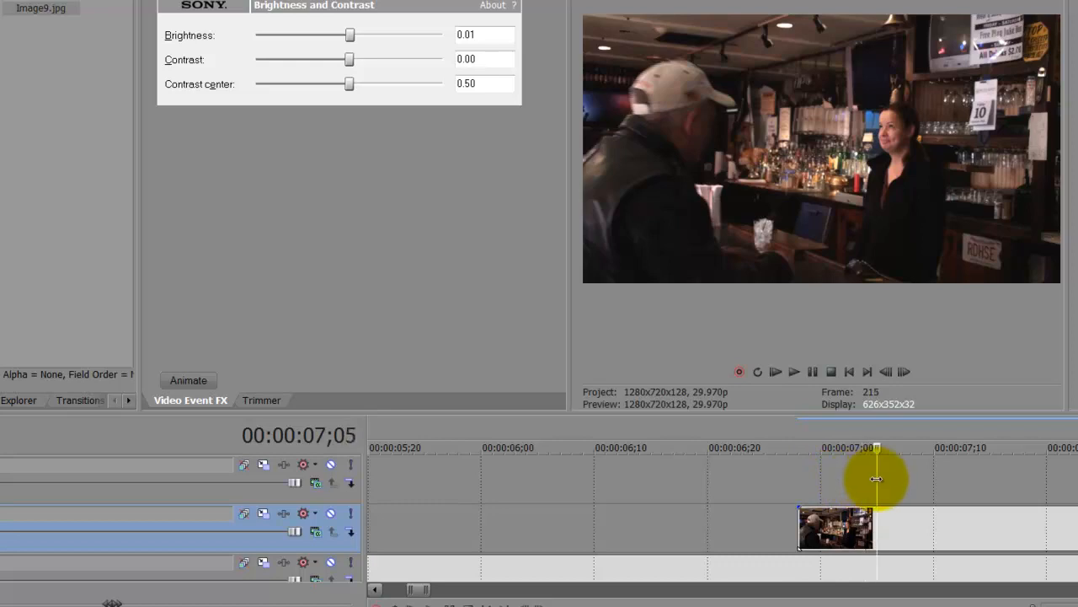
left_click(877, 526)
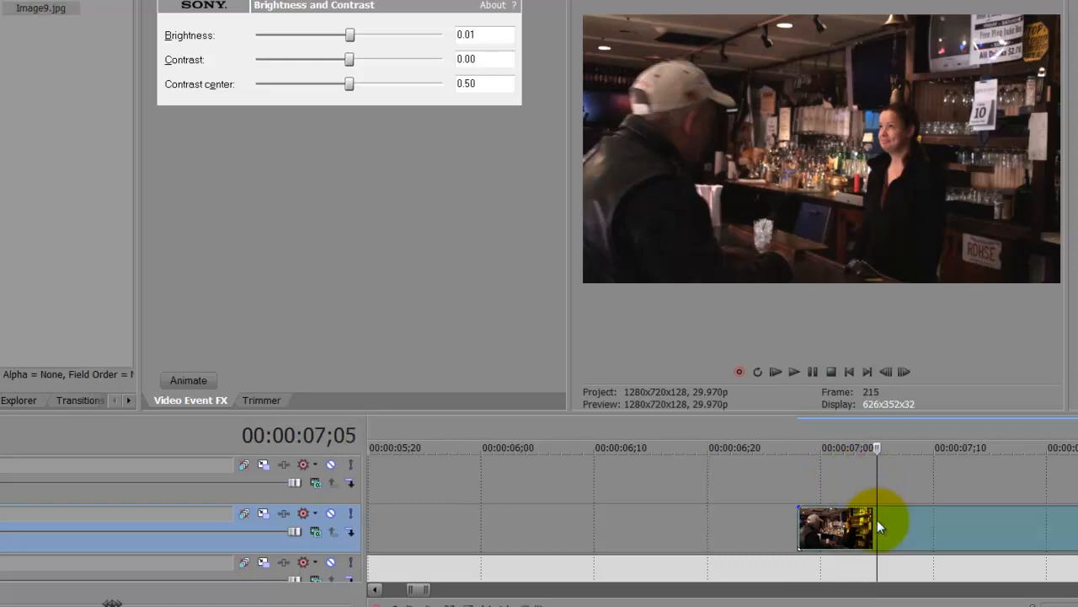
key("s")
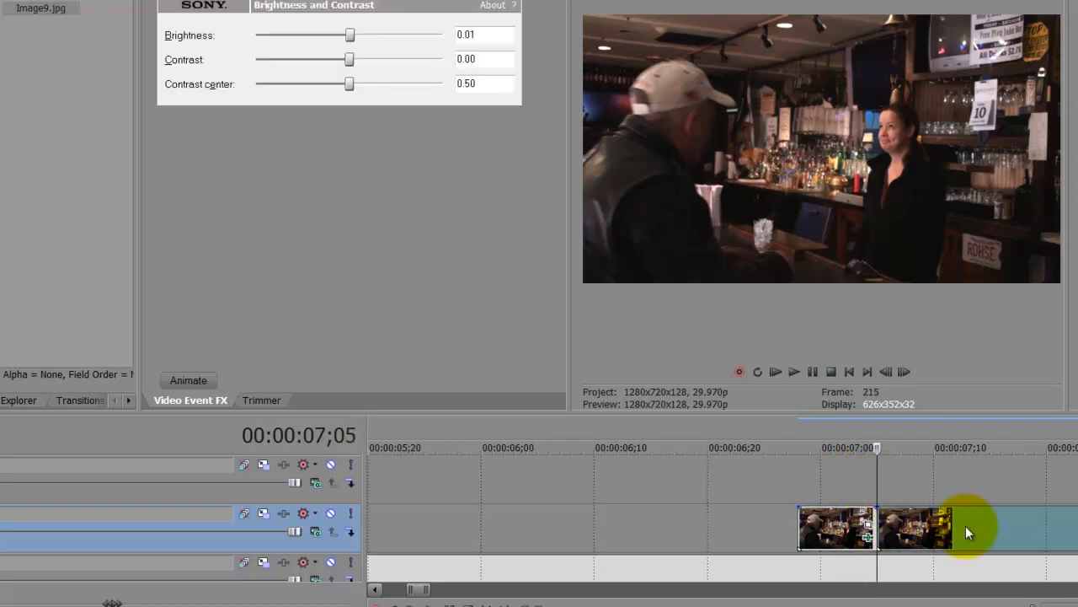
left_click(966, 526)
key("Delete")
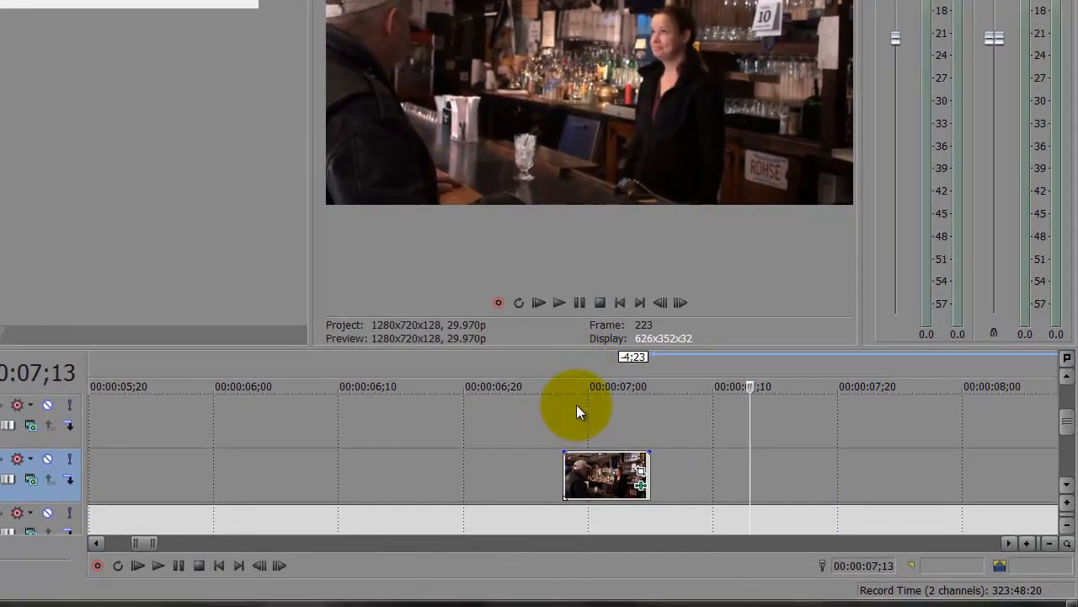
- Return the playhead to 00:00:06;28 and move the trimmed snapshot event up to track 2, keeping its start at the playhead
left_click(561, 411)
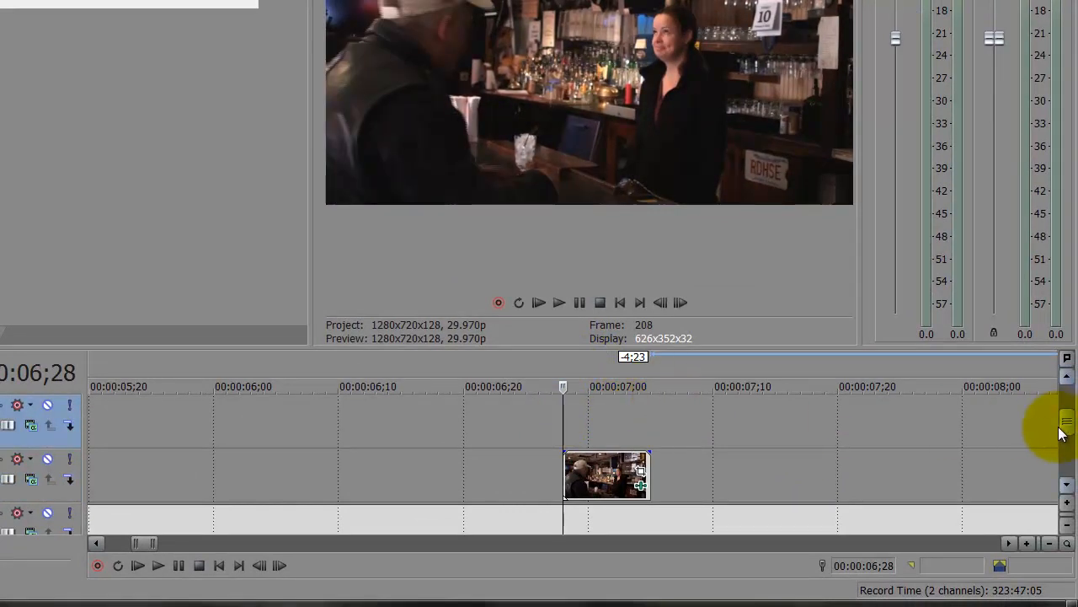
left_click_drag(1066, 428, 1066, 414)
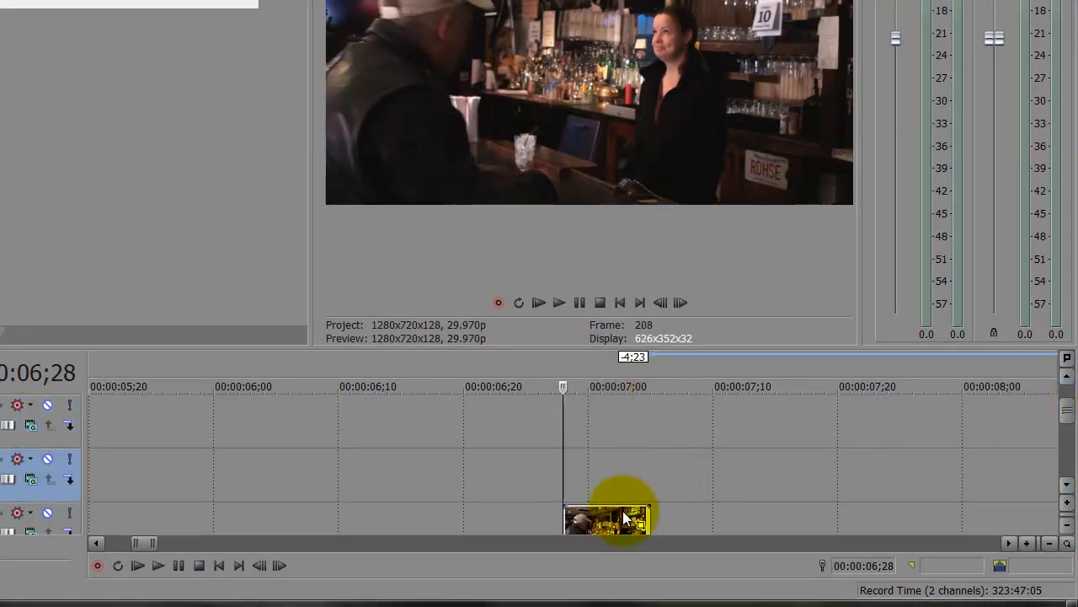
left_click_drag(606, 520, 600, 429)
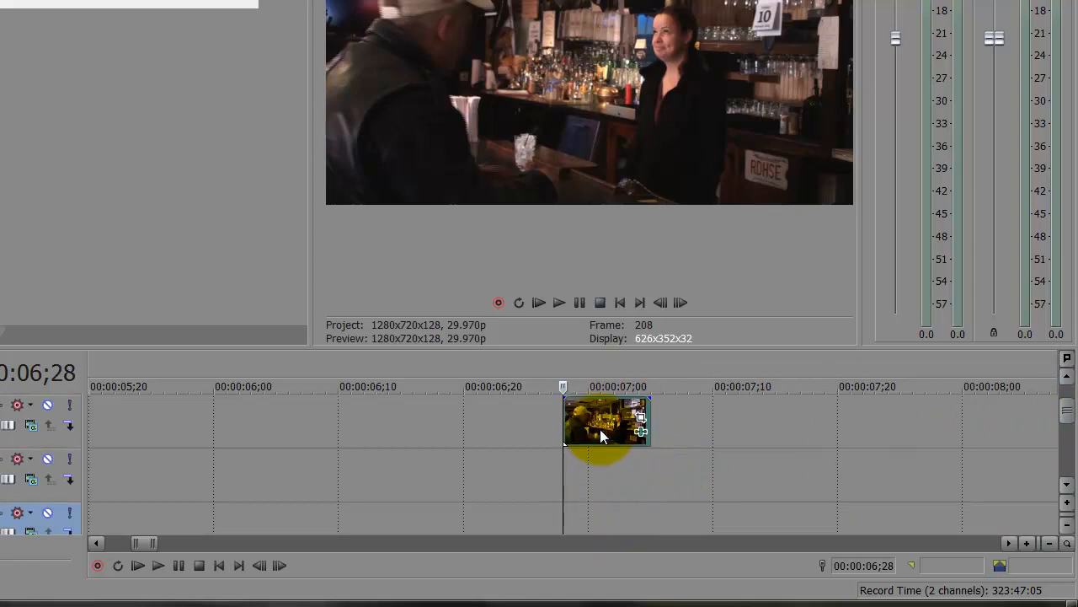
mouse_move(1063, 419)
left_mouse_down()
mouse_move(1065, 441)
mouse_move(1064, 427)
left_mouse_up()
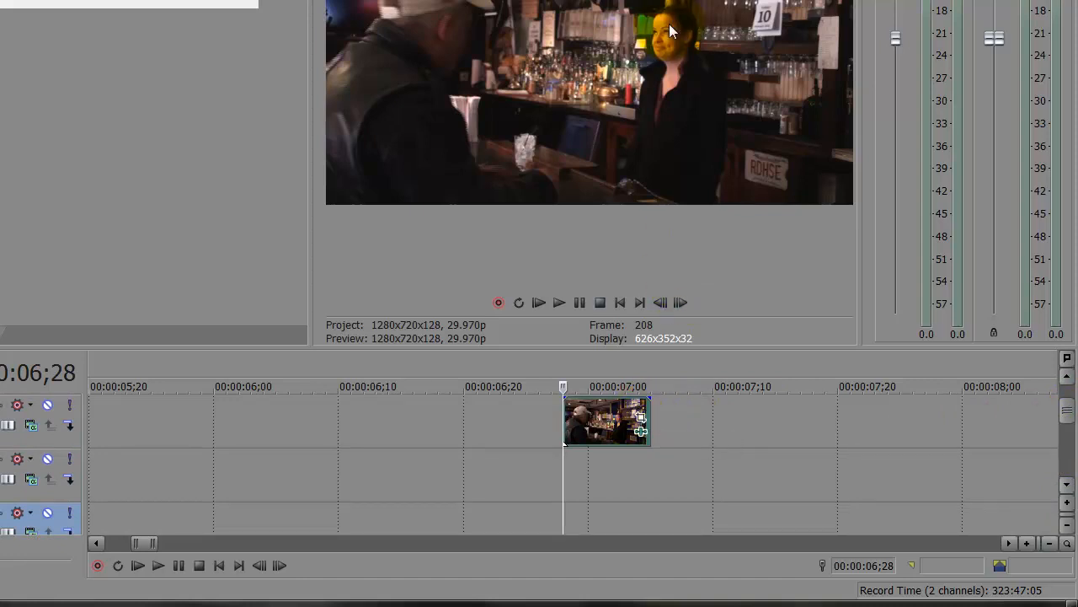
- Open Event Pan/Crop for the snapshot event and enable its Mask
left_click(641, 416)
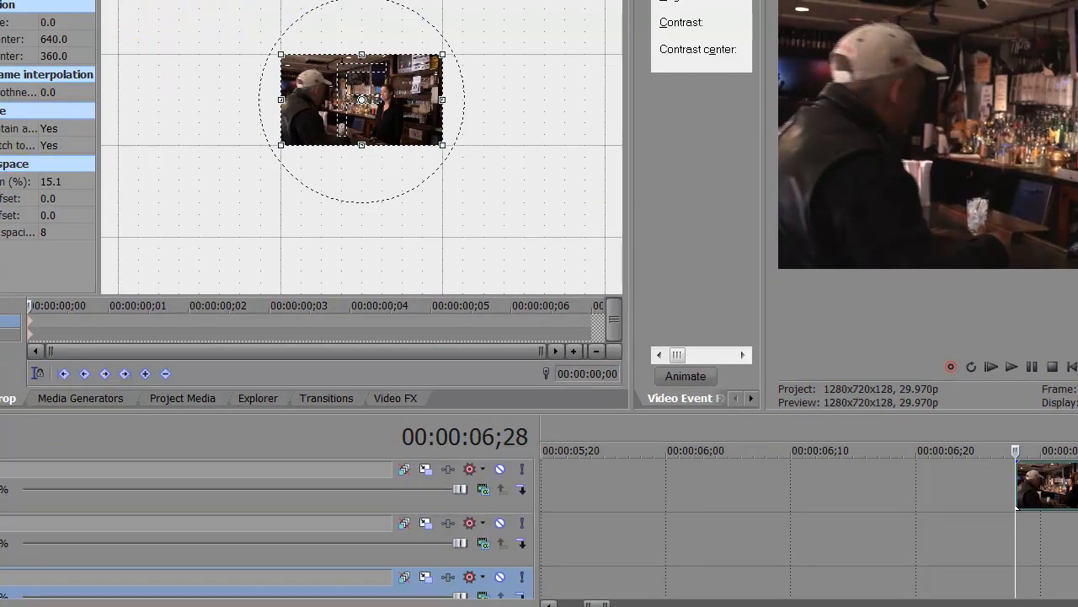
left_click(3, 334)
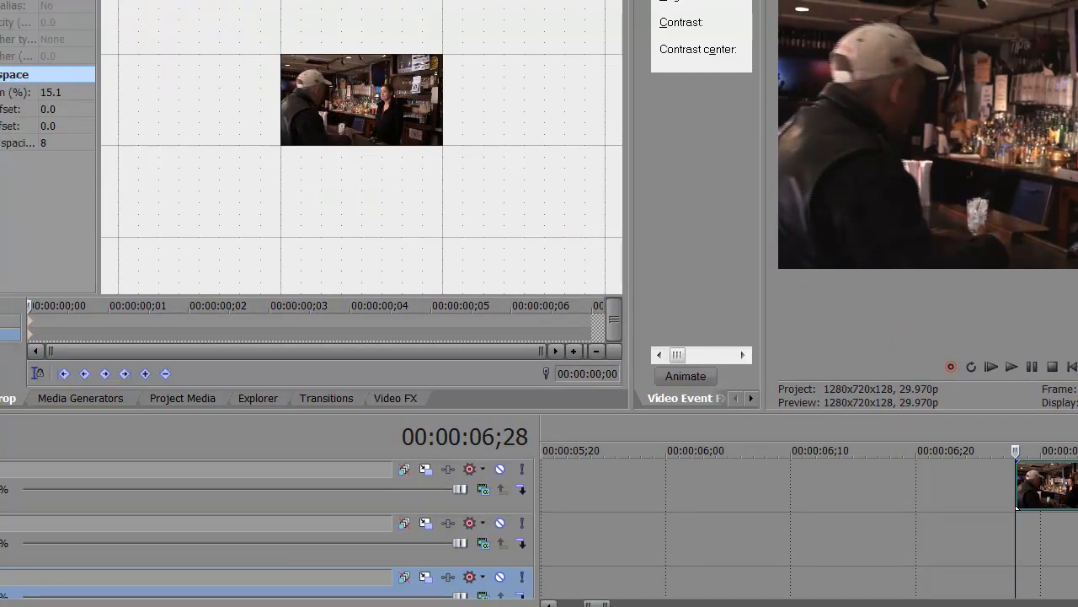
scroll(451, 231, "up", 4)
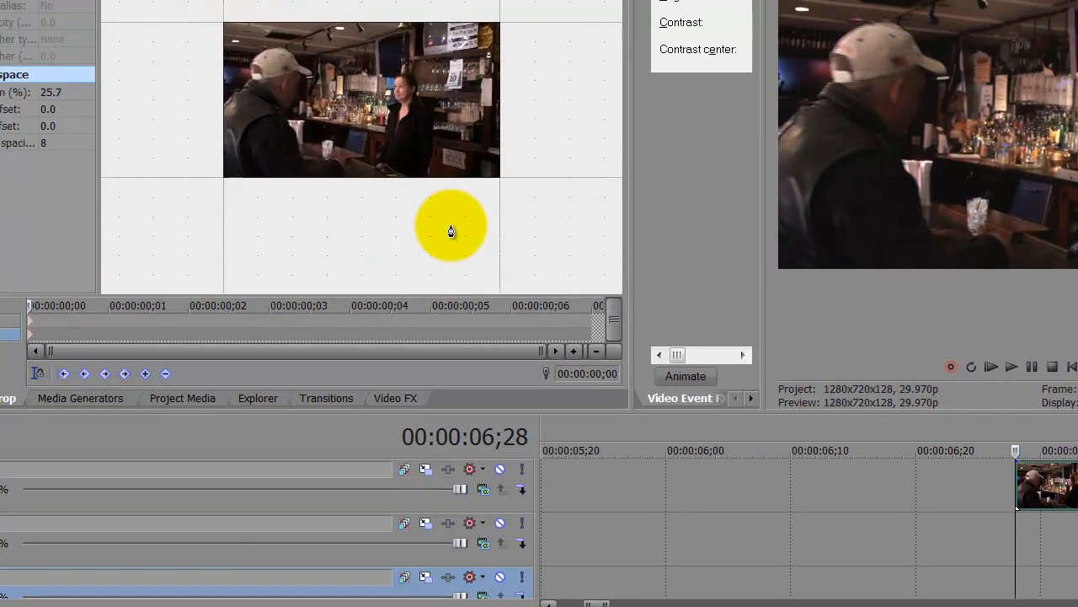
scroll(451, 232, "up", 4)
scroll(449, 230, "up", 2)
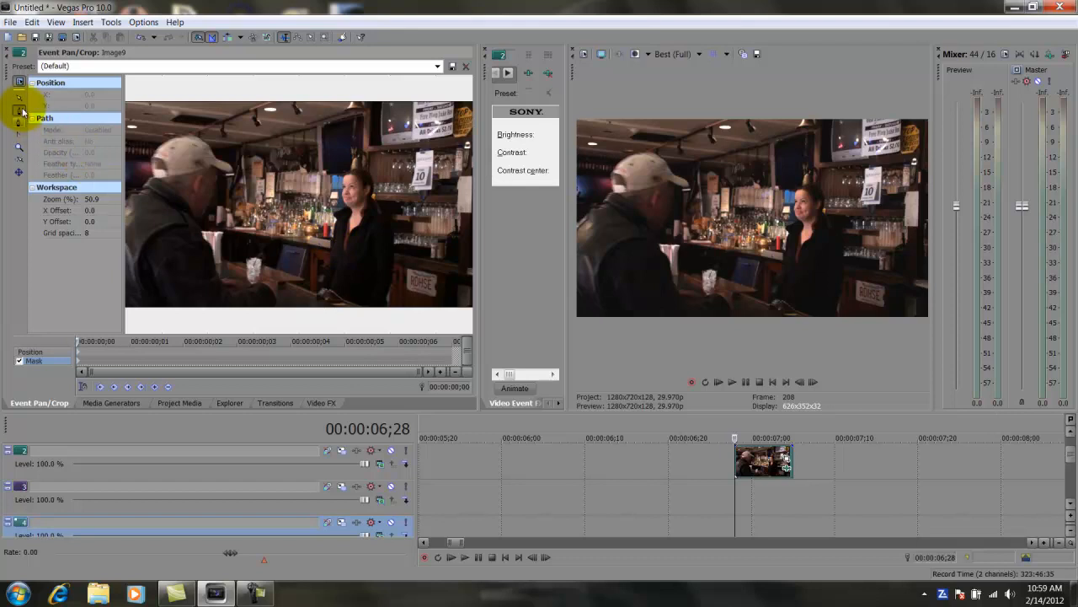
- Draw a closed mask path around the woman behind the bar in the snapshot, from her waist over her head and back
left_click(319, 295)
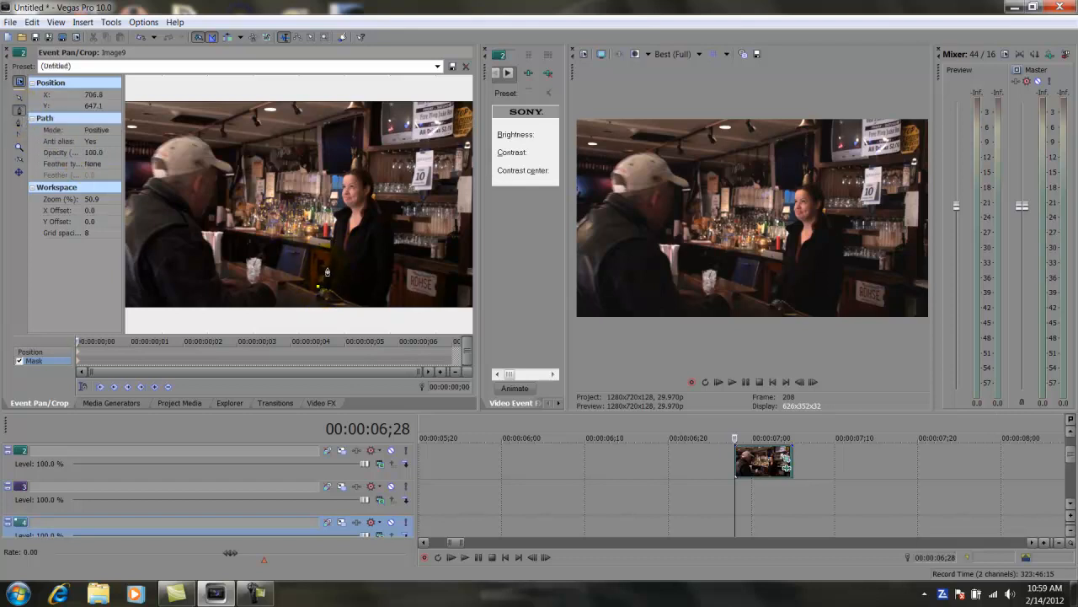
left_click_drag(330, 248, 335, 216)
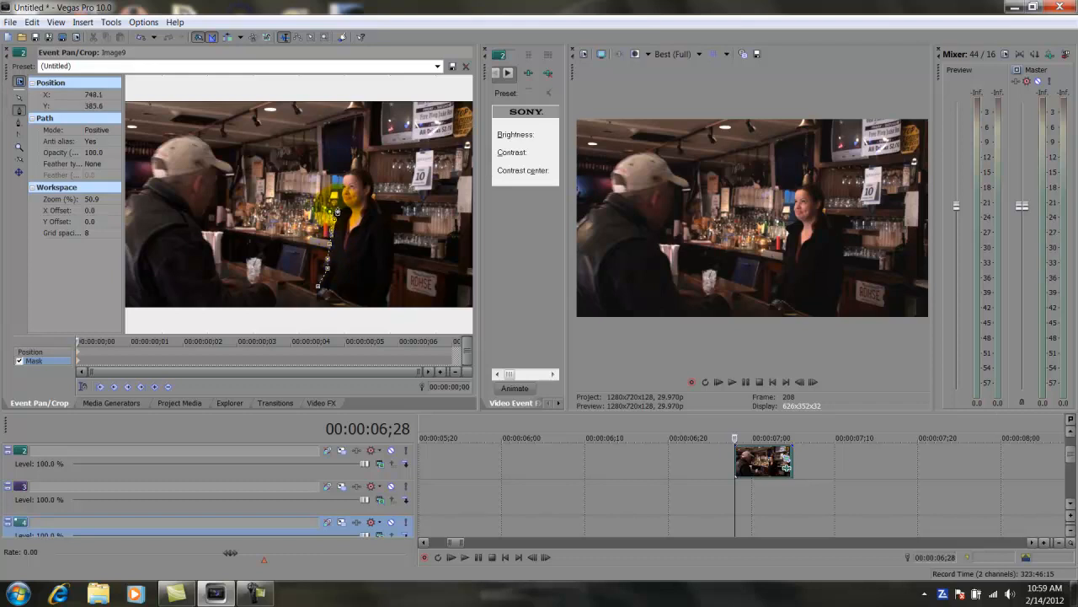
left_click_drag(342, 209, 337, 196)
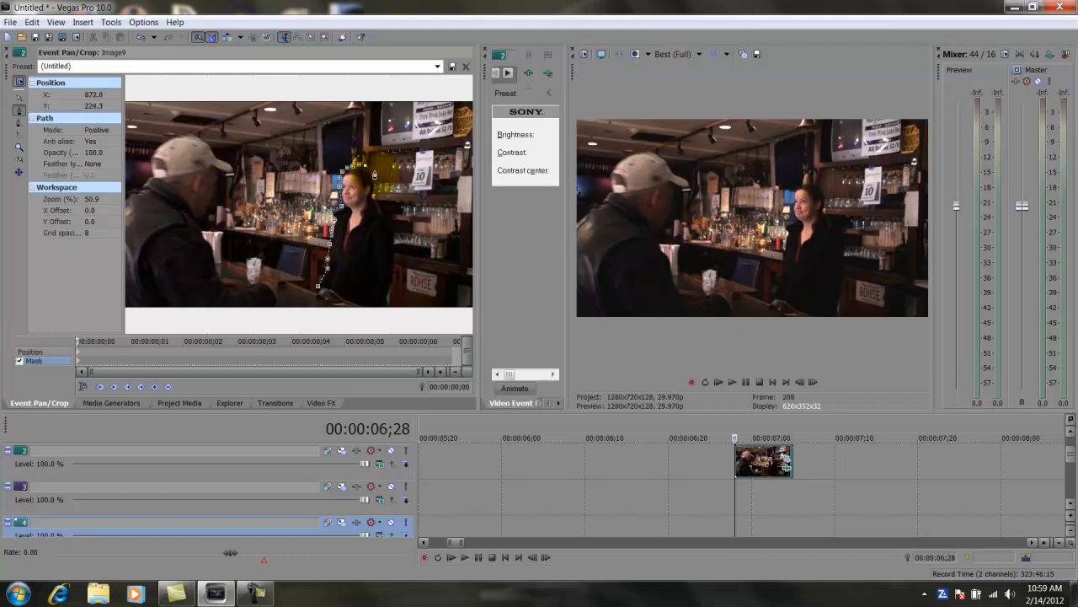
left_click_drag(376, 182, 375, 192)
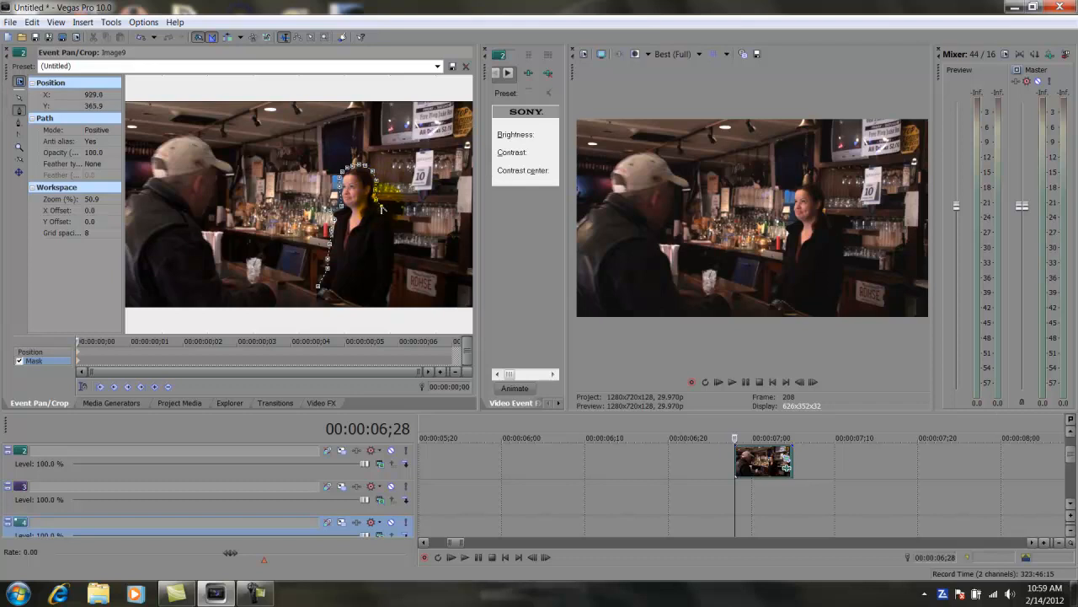
left_click_drag(399, 247, 390, 314)
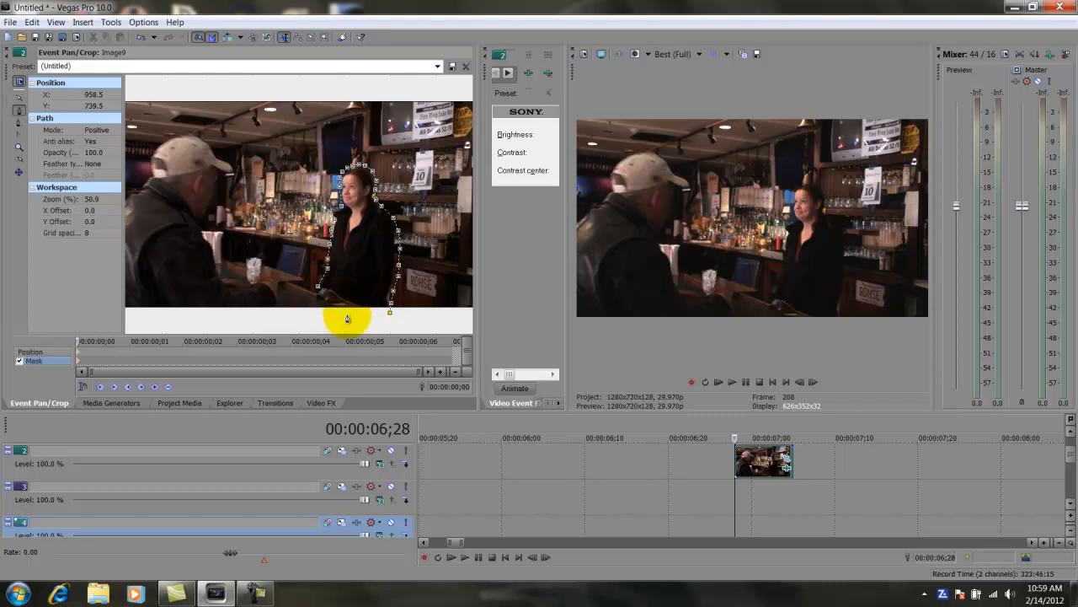
left_click_drag(361, 312, 338, 296)
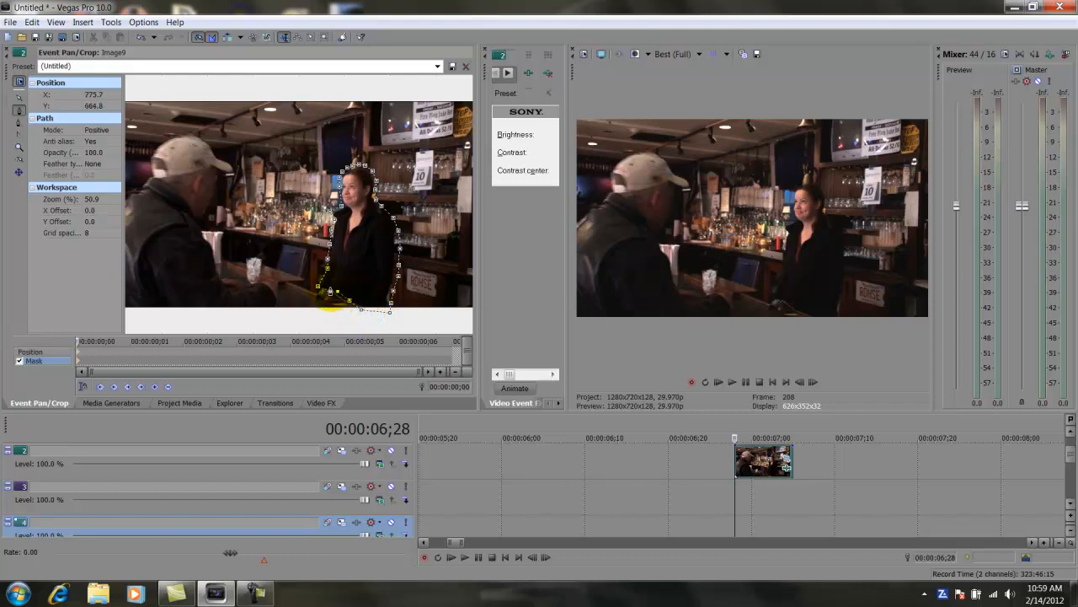
left_click(236, 339)
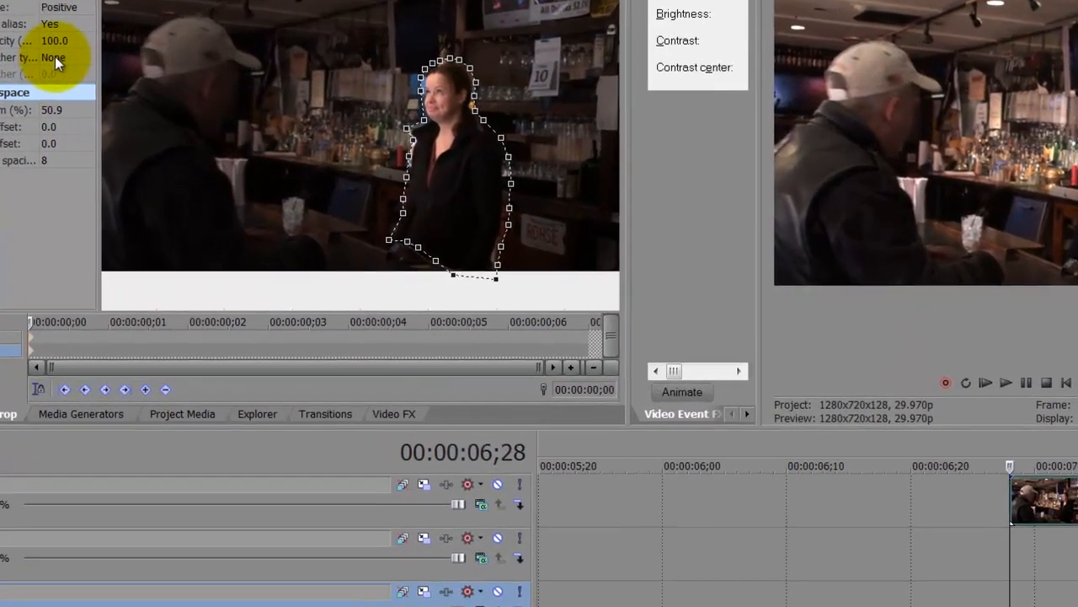
- Set the woman's mask feather type to Out and raise its feather amount slightly
left_click(93, 163)
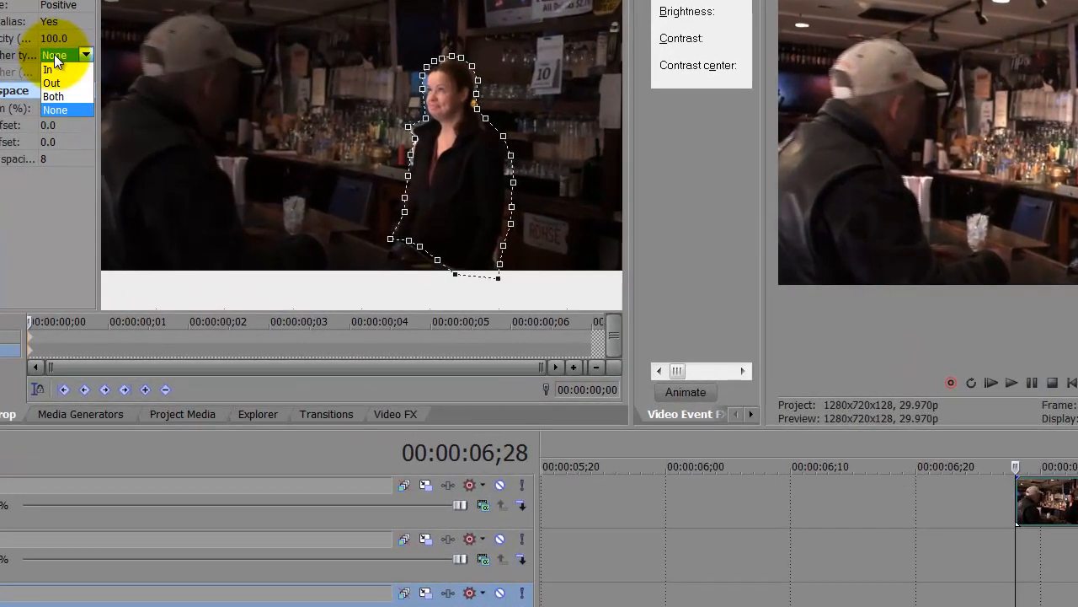
left_click(50, 83)
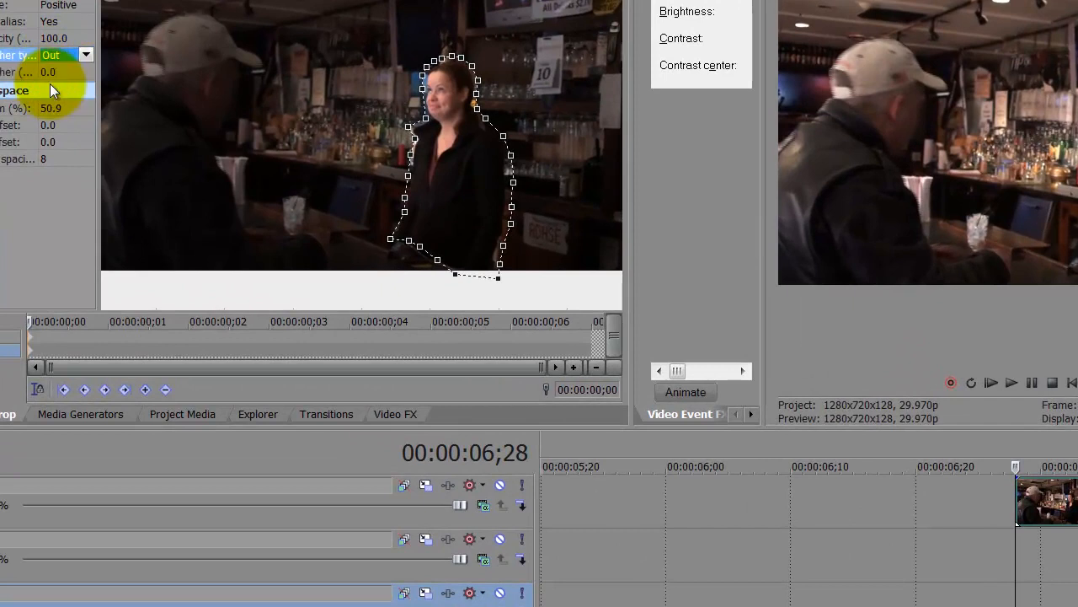
left_click(54, 73)
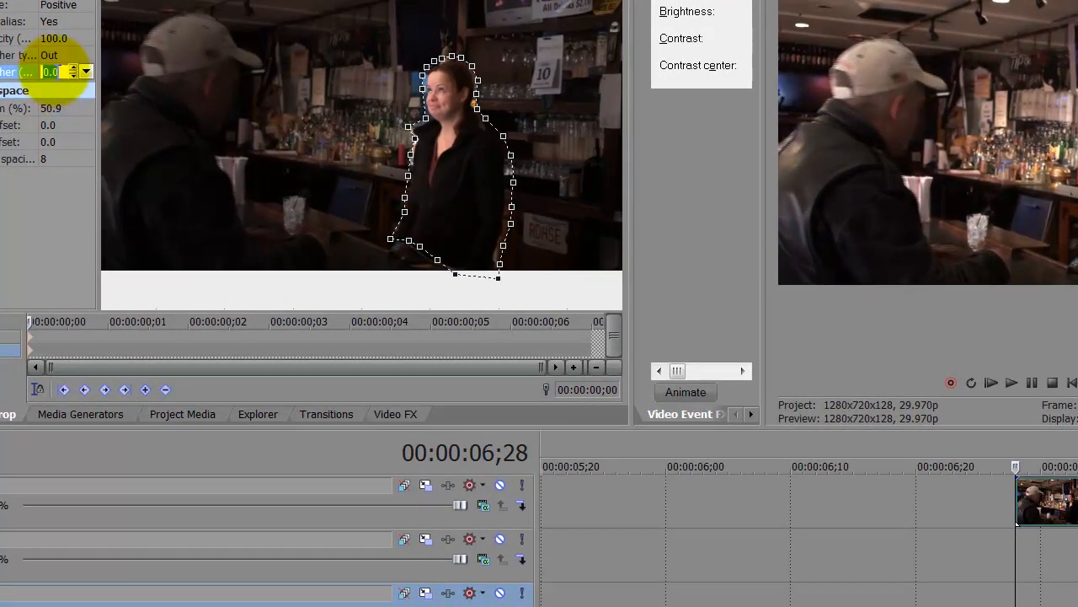
left_click(74, 68)
left_click(73, 67)
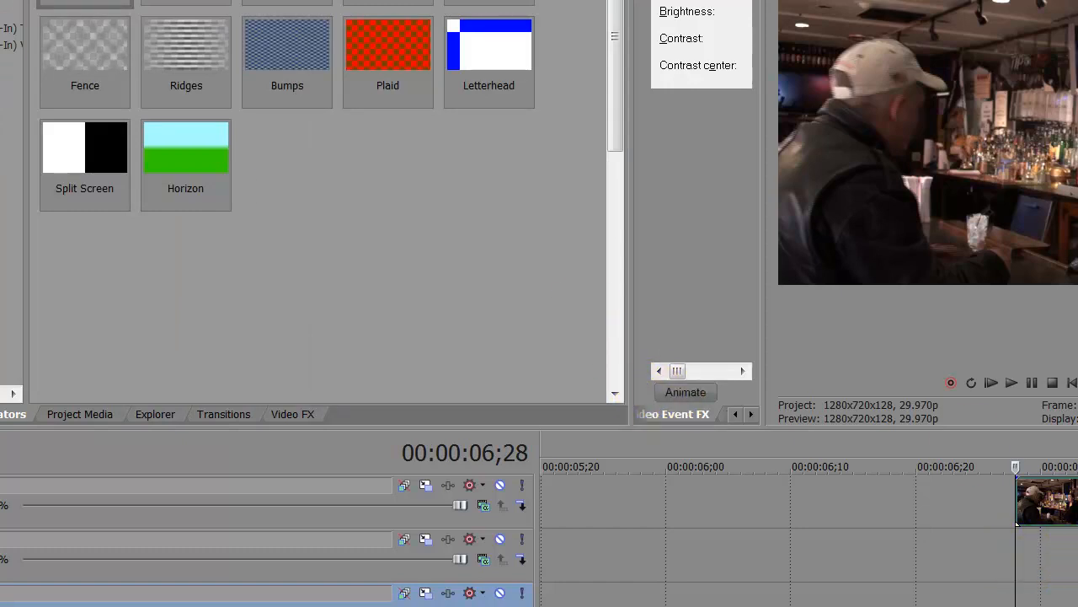
- Split the main bar footage and its audio at 00:00:09;22, where the space behind the bar is empty
scroll(809, 539, "down", 2)
scroll(809, 540, "down", 8)
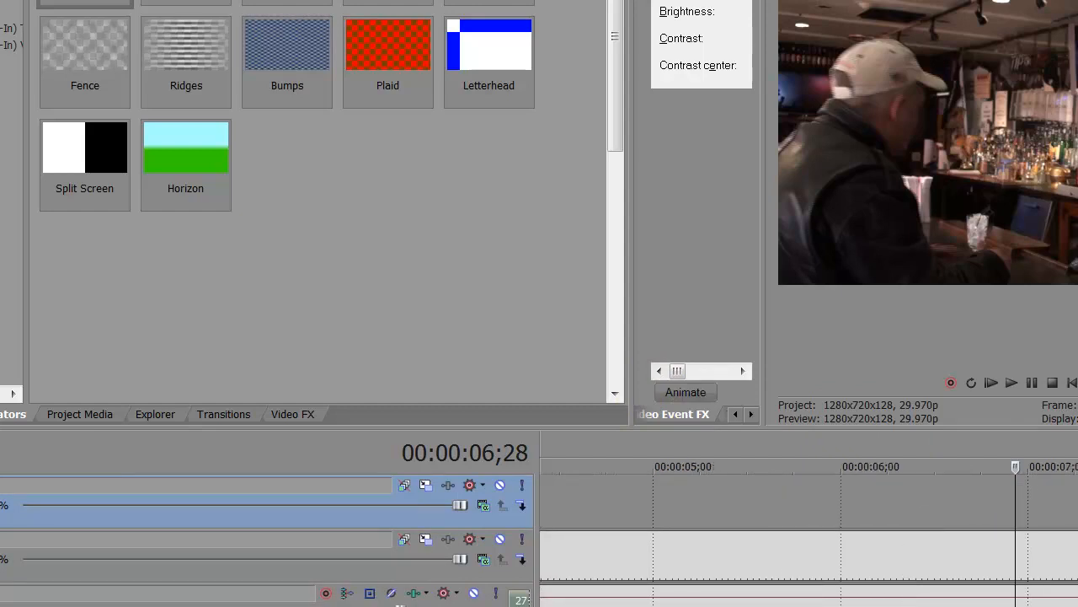
scroll(808, 539, "up", 2)
scroll(809, 539, "up", 2)
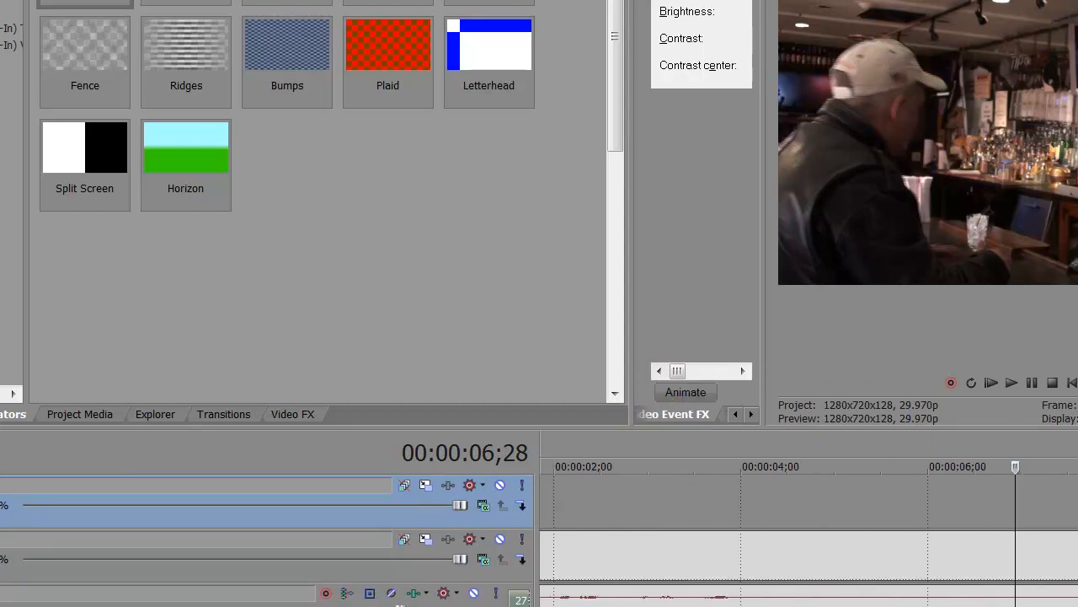
scroll(809, 539, "down", 6)
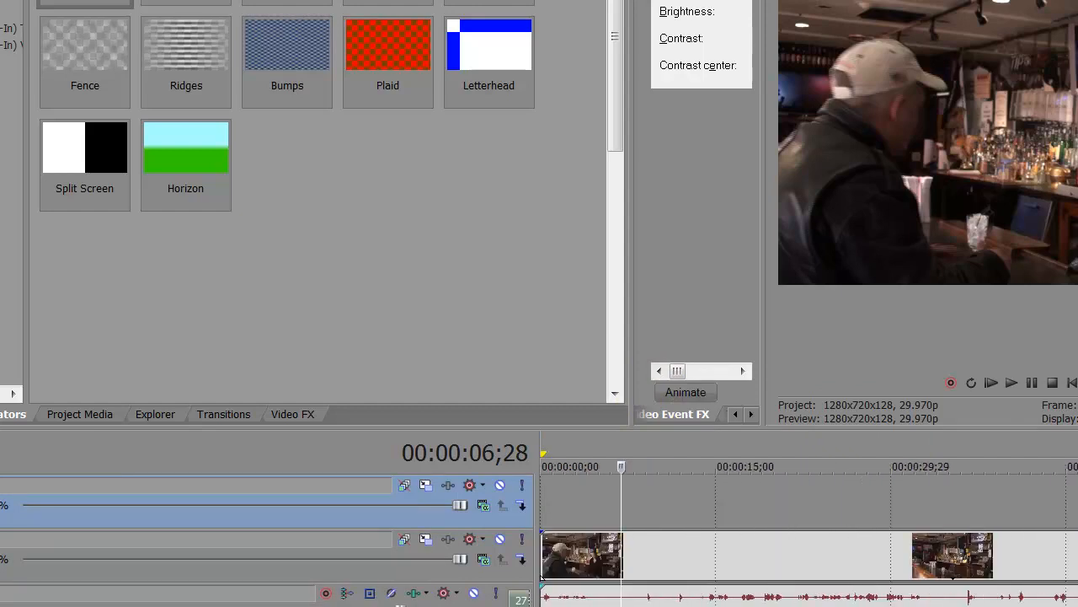
scroll(809, 540, "down", 2)
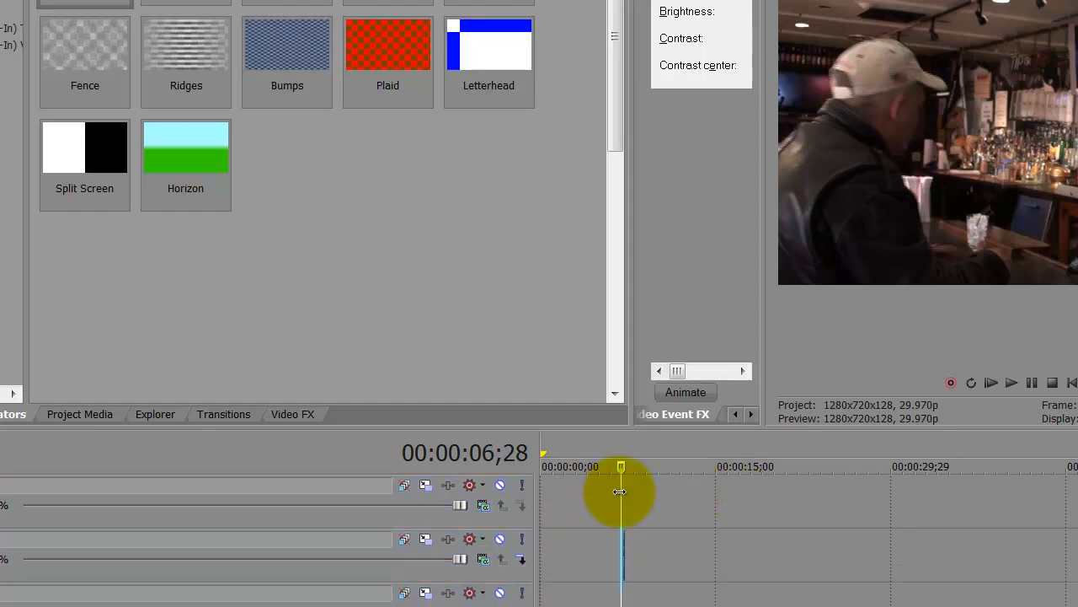
left_click_drag(620, 491, 653, 491)
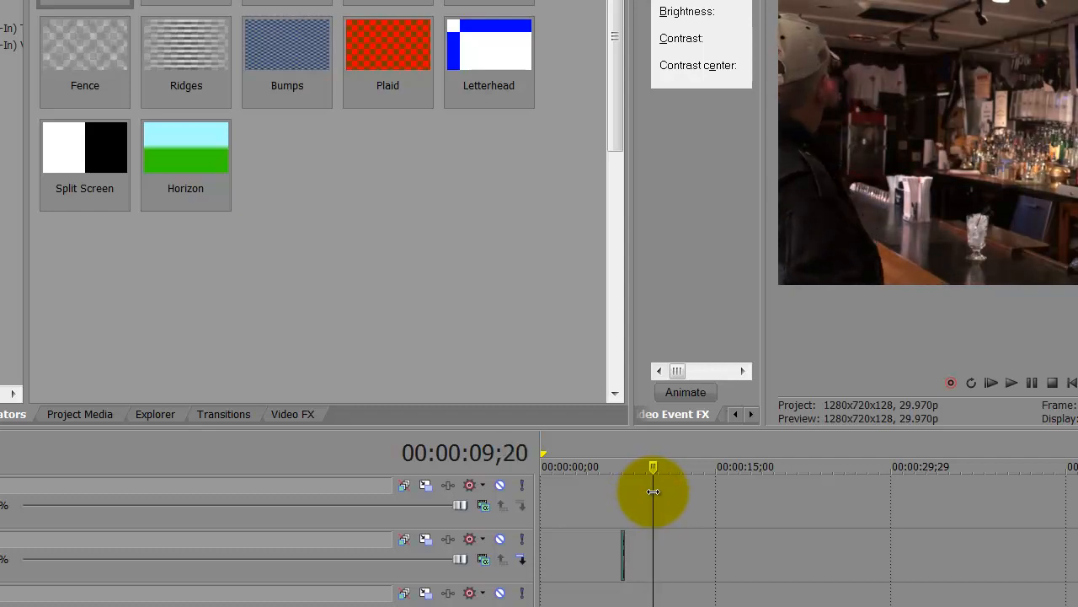
scroll(809, 539, "down", 5)
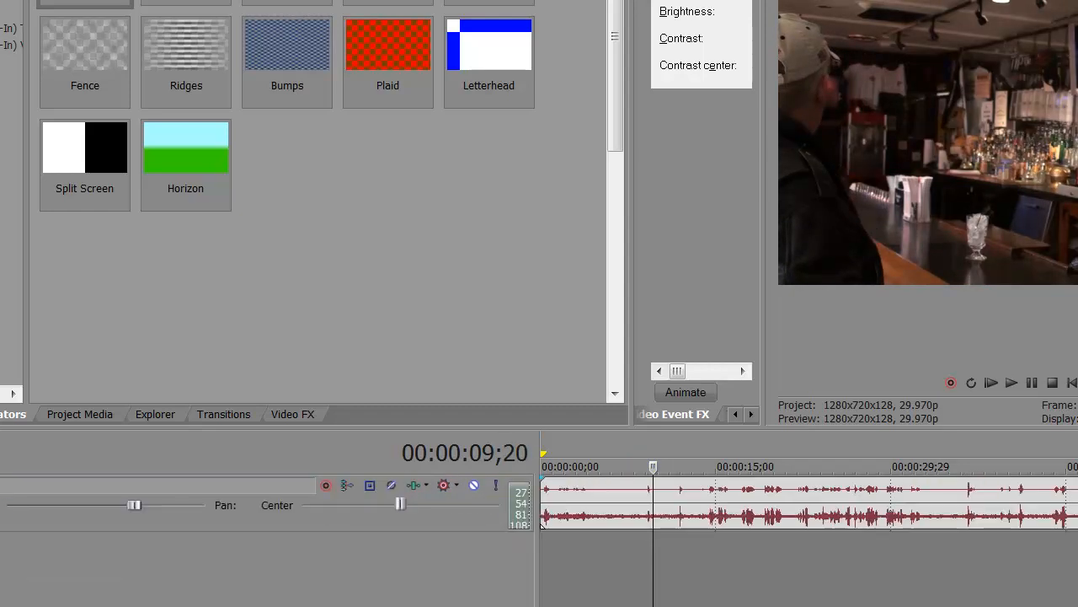
scroll(809, 530, "up", 2)
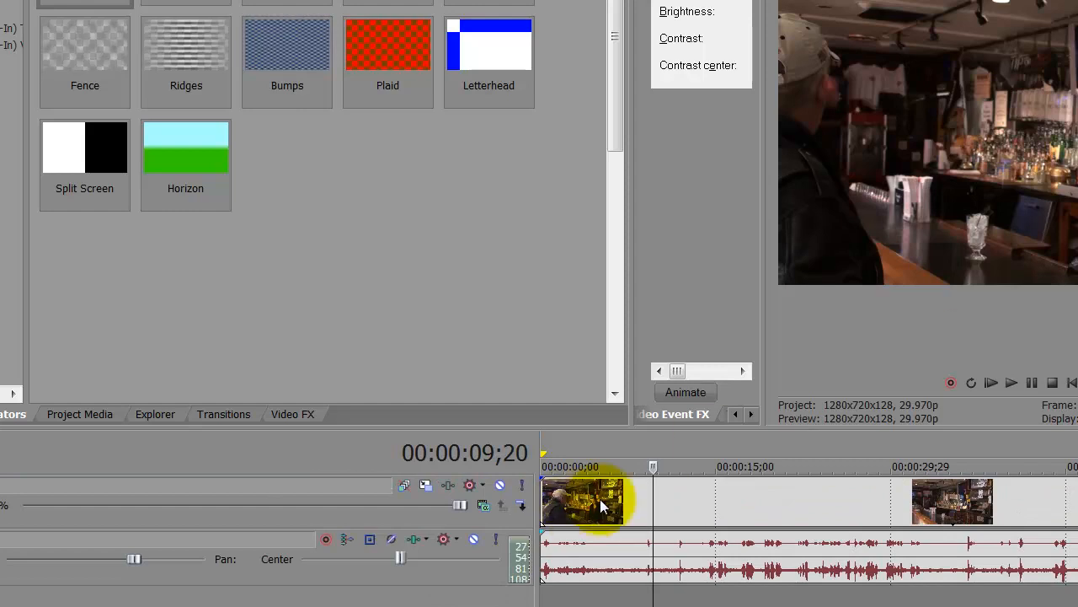
left_click(653, 501)
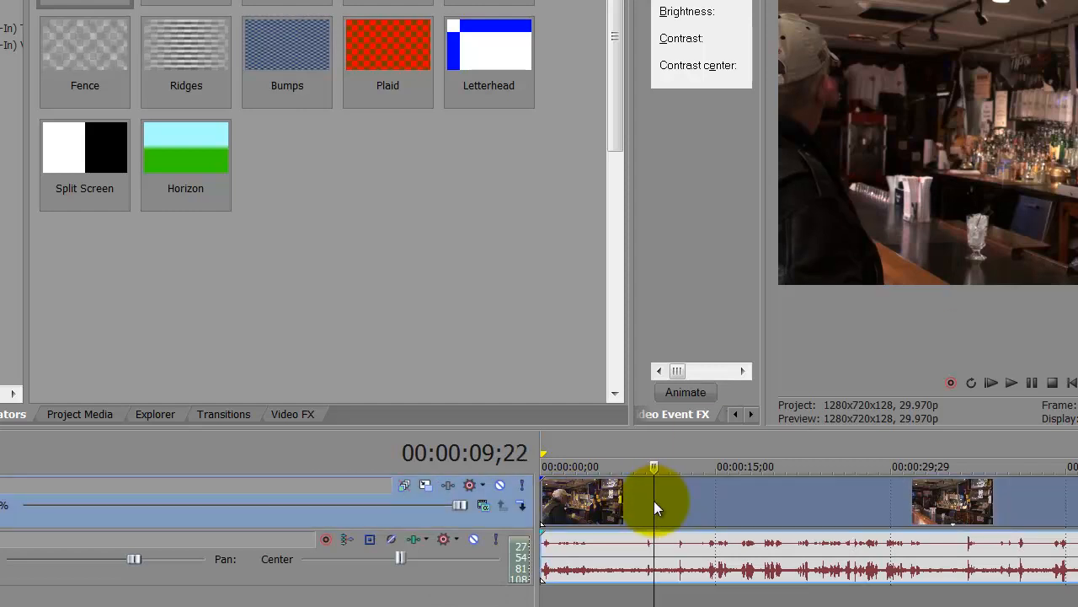
key("s")
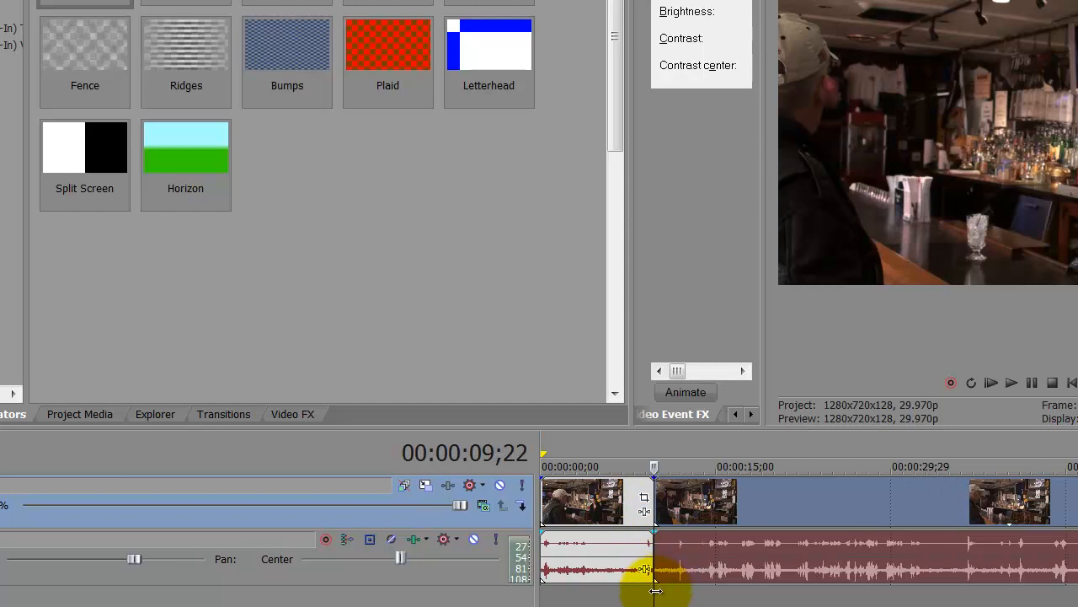
- Split the remaining bar footage and its audio again at 00:00:43;15
left_click(684, 600)
left_click_drag(684, 600, 1050, 599)
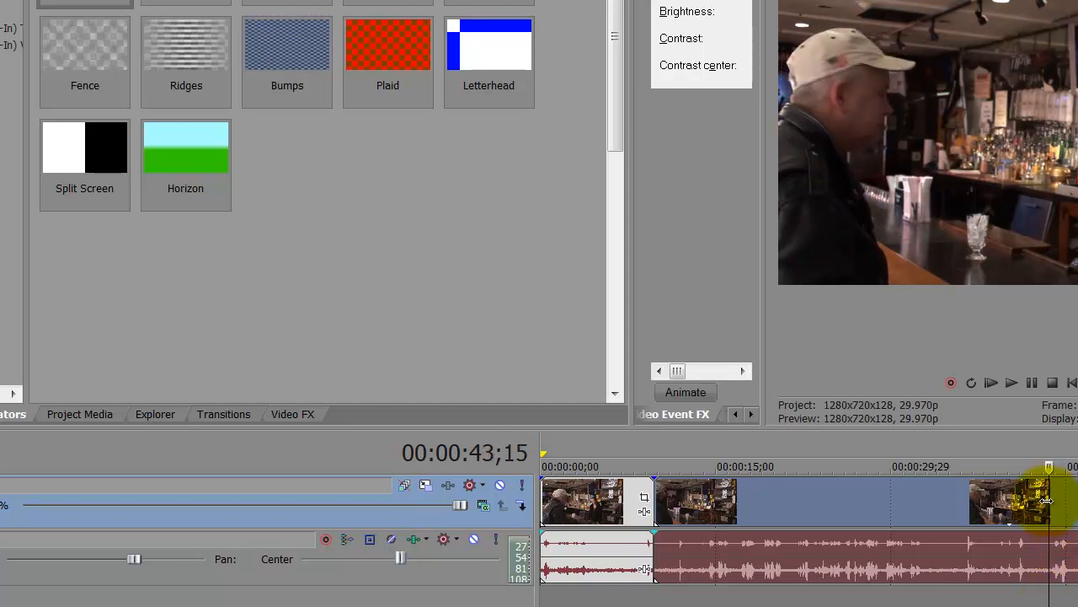
key("s")
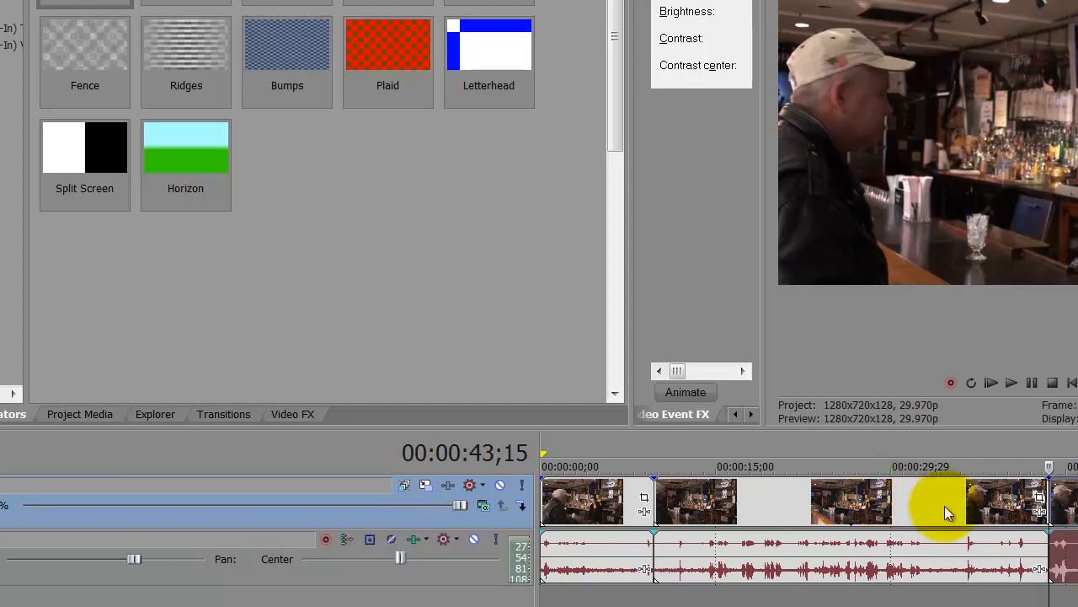
- Copy the section between the two splits and paste it at 00:00:06;28 on the empty track directly below the snapshot
right_click(889, 503)
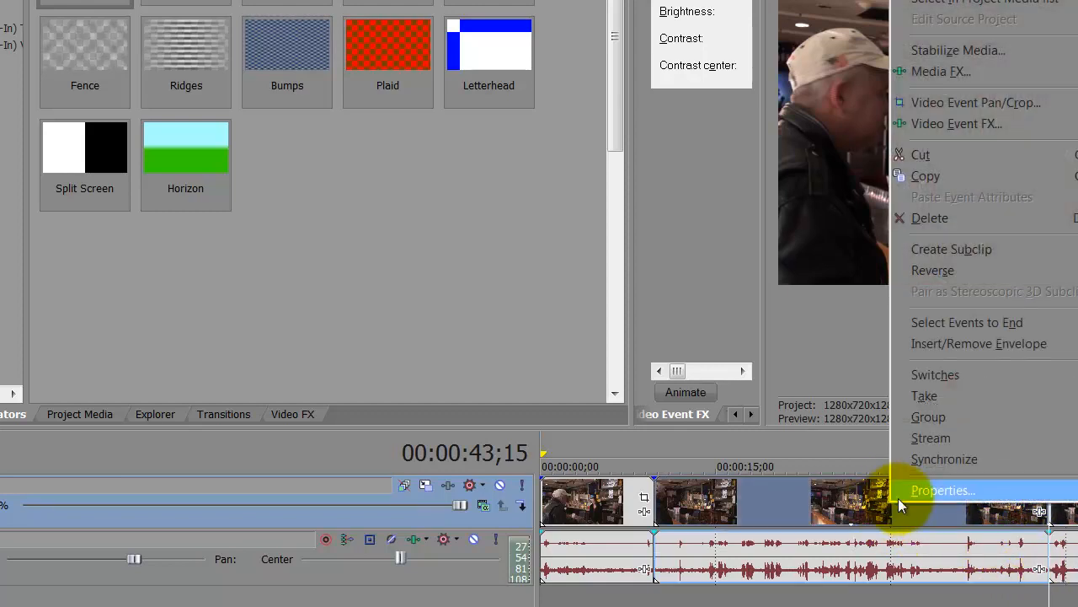
left_click(922, 176)
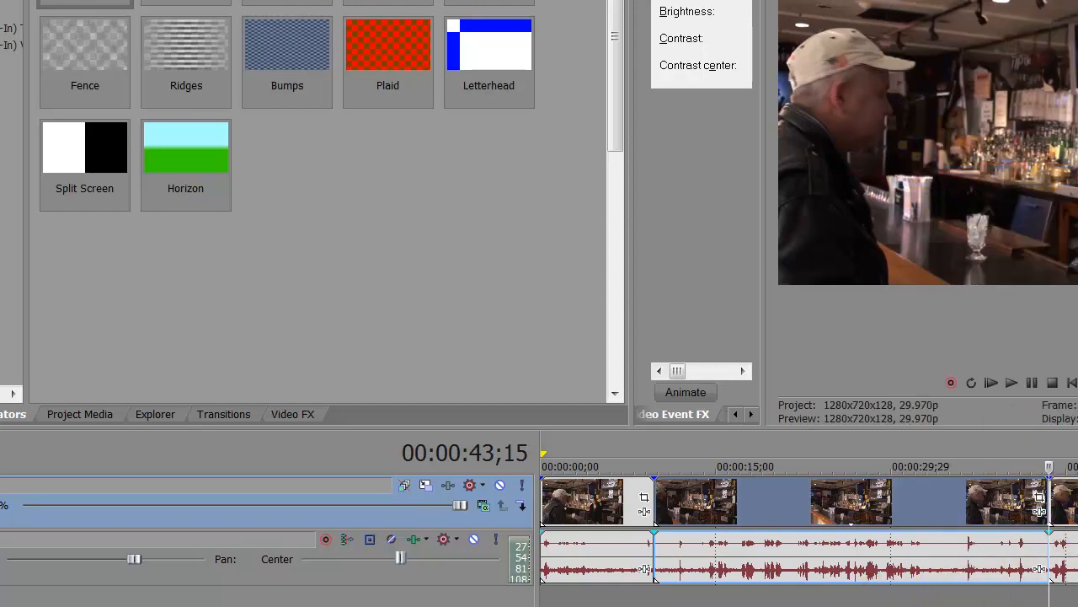
scroll(808, 539, "up", 3)
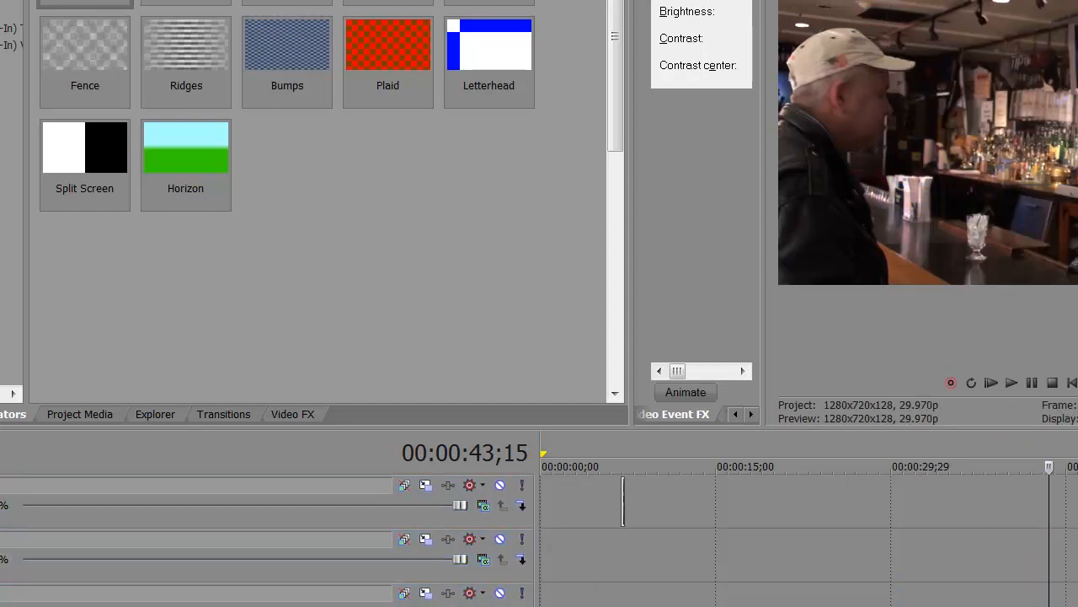
left_click(620, 570)
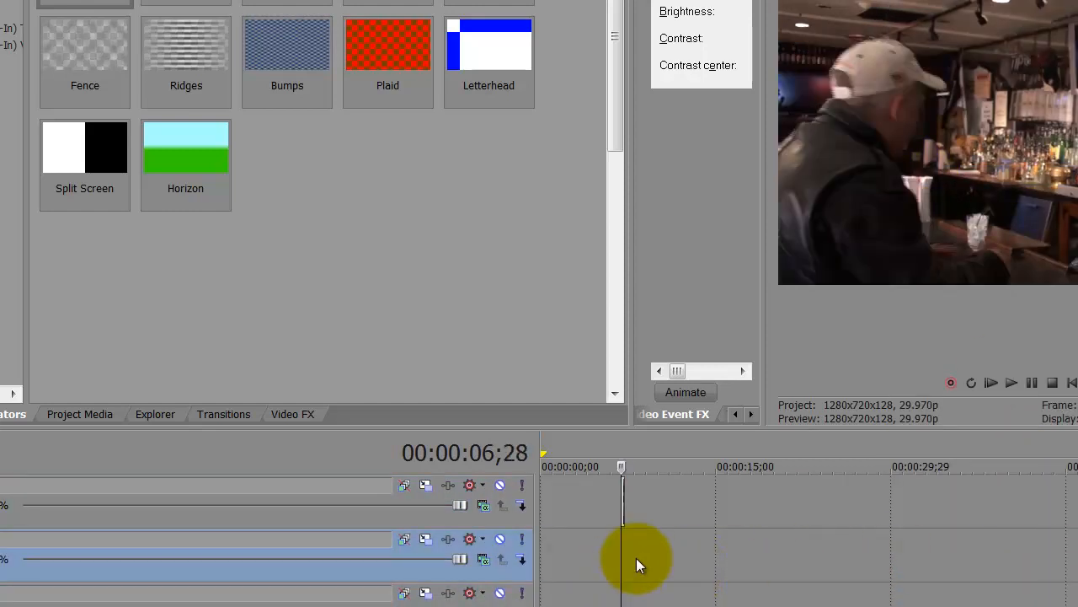
right_click(636, 558)
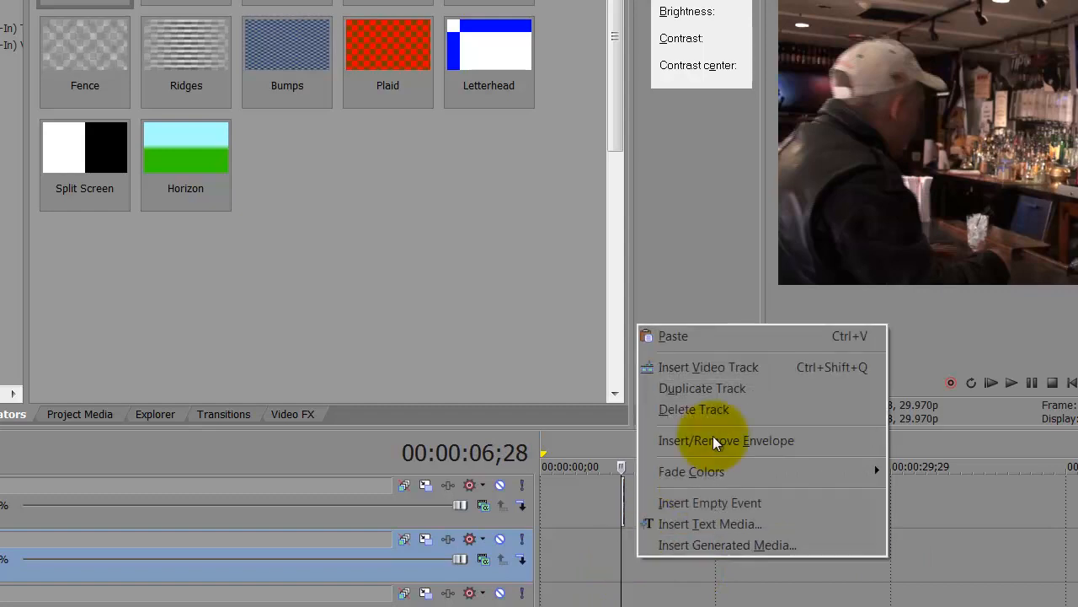
left_click(748, 335)
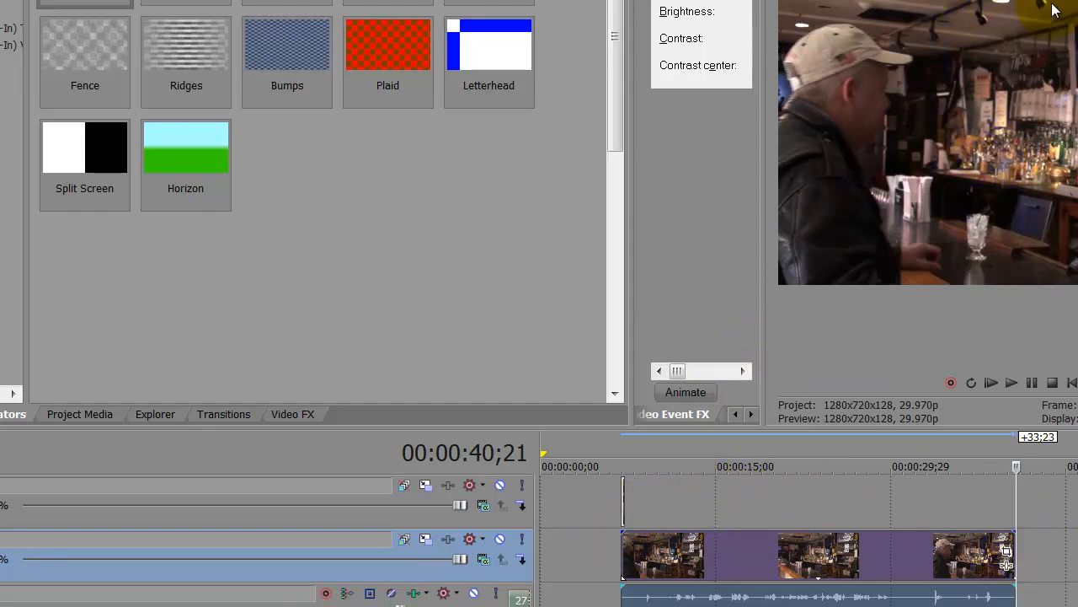
- Enable the Mask in Event Pan/Crop for the pasted clip and draw a closed four-point mask around the right half of the frame
left_click(1007, 552)
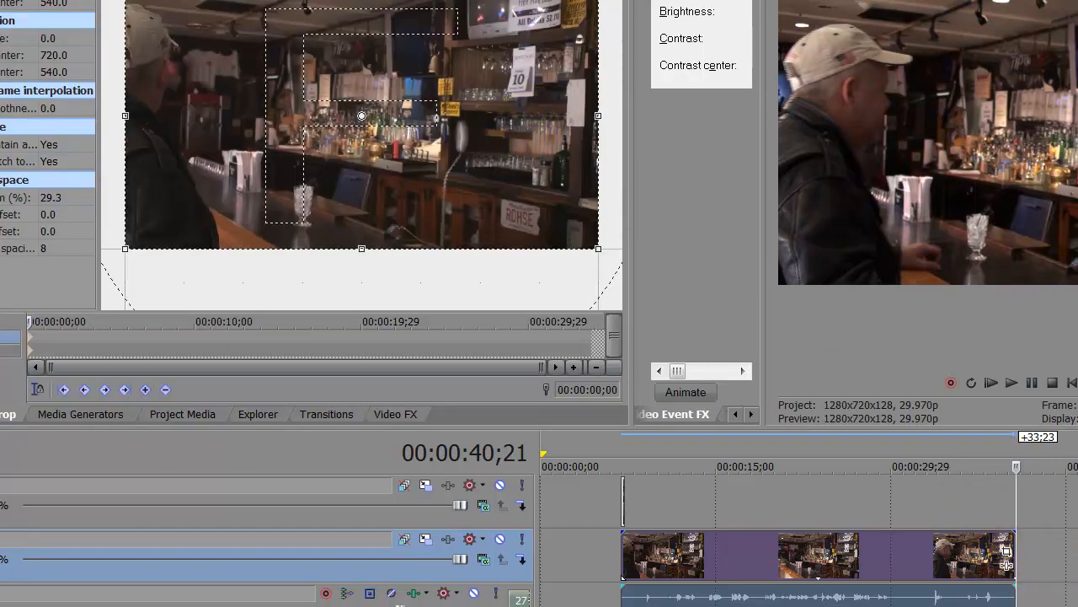
left_click(4, 349)
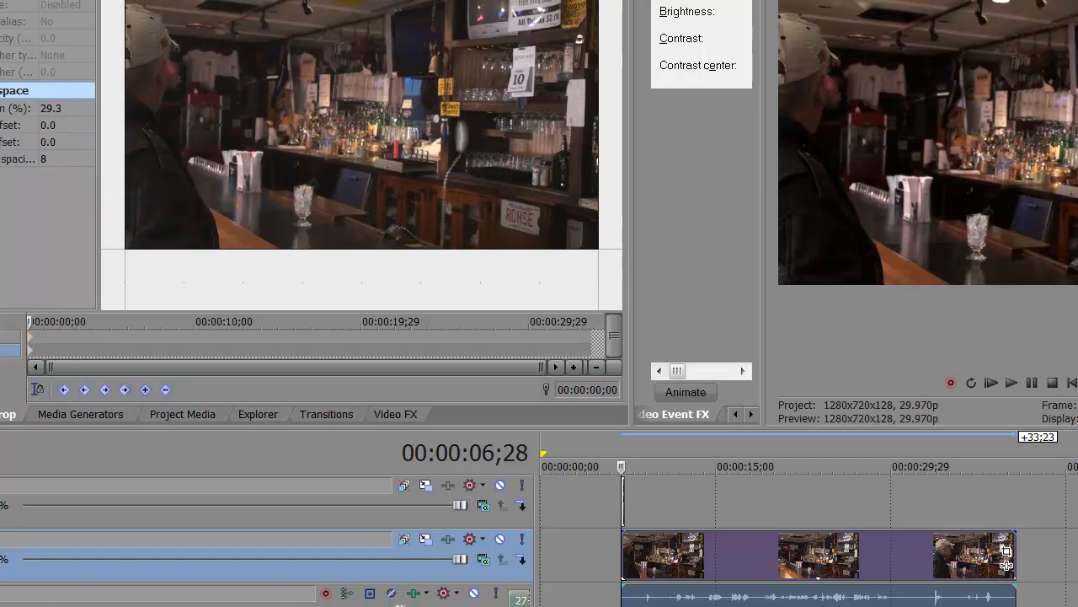
left_click(362, 0)
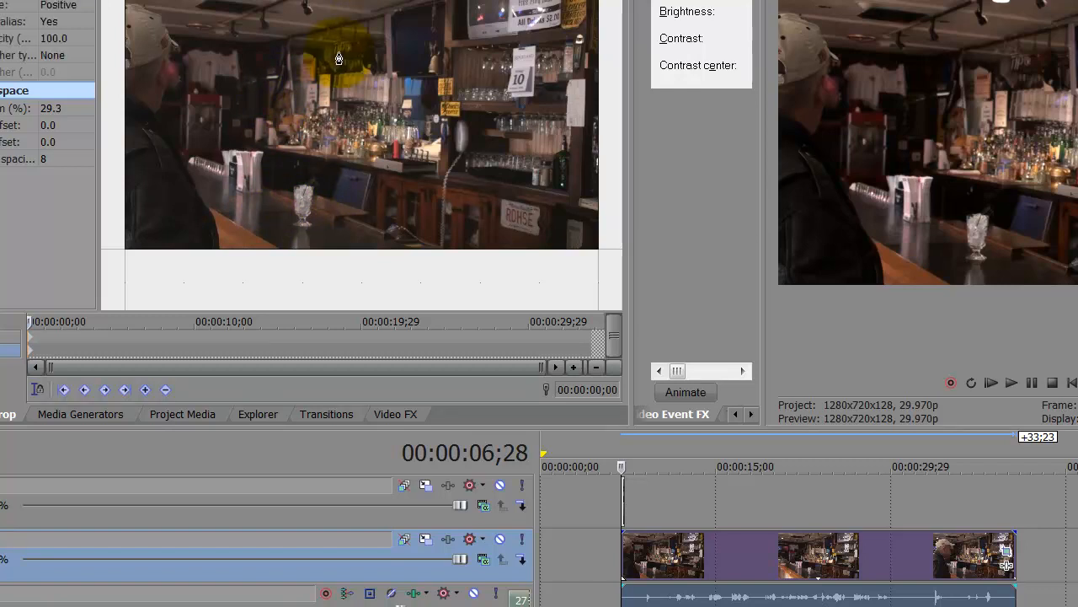
left_click(357, 265)
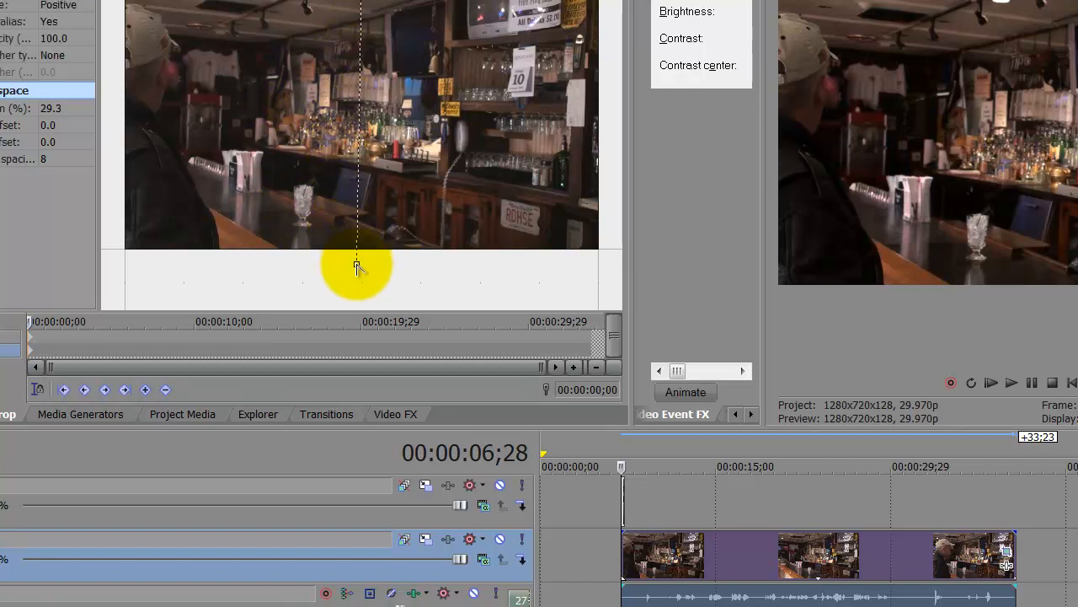
left_click(606, 270)
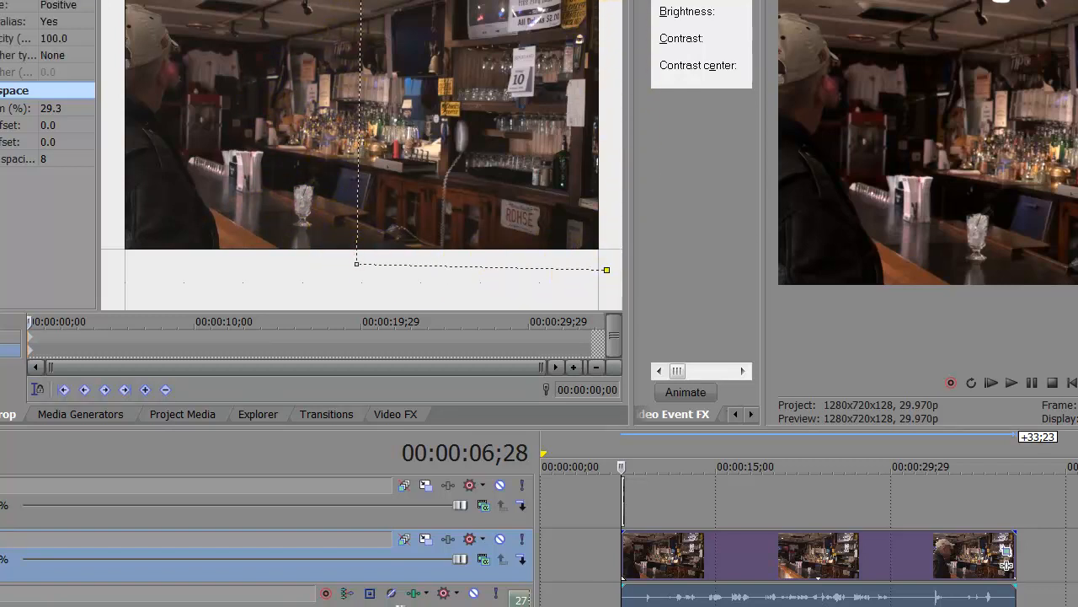
left_click(361, 0)
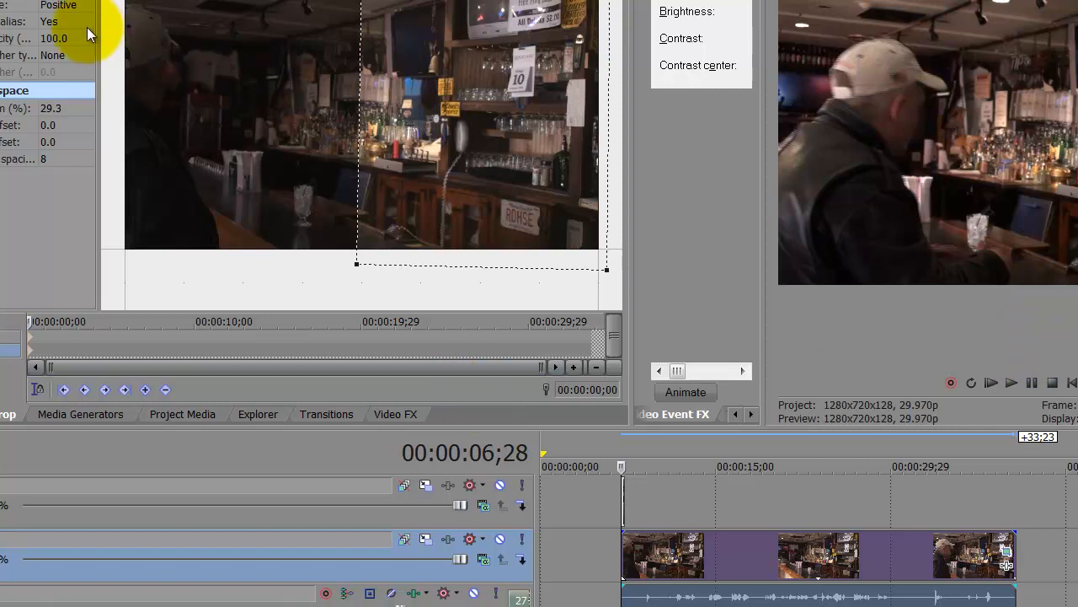
- Set the mask's feather type to Out and its feather amount to 2.0 percent
left_click(50, 54)
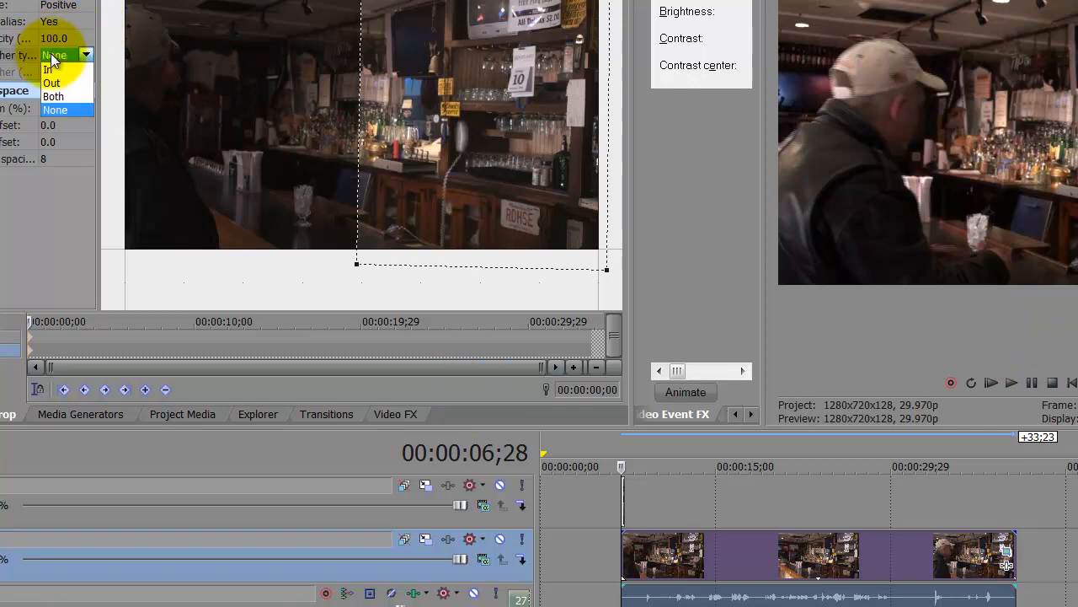
left_click(50, 83)
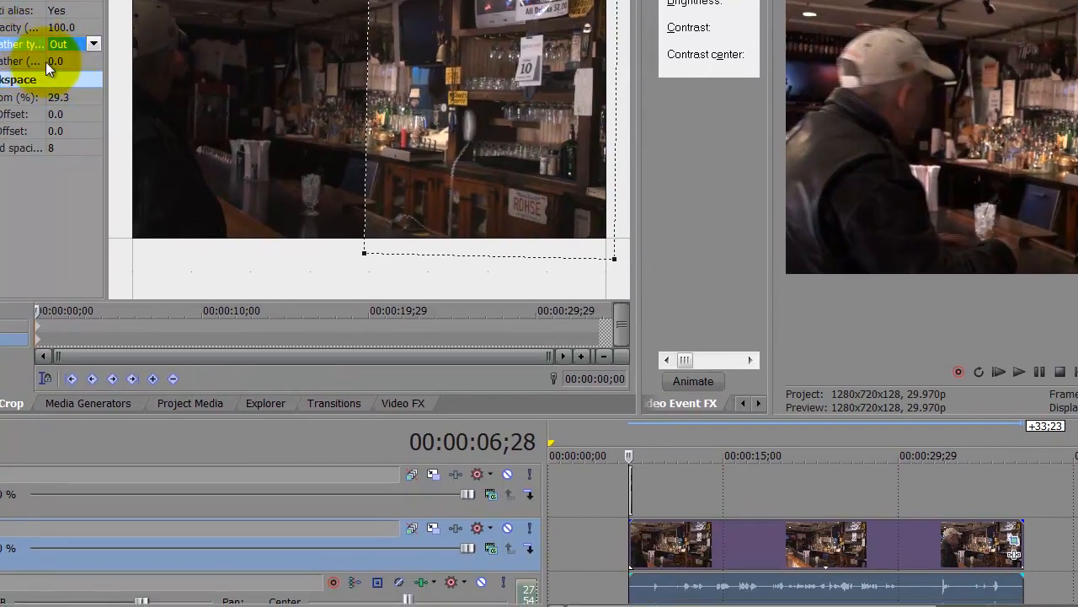
left_click(54, 60)
left_click(83, 56)
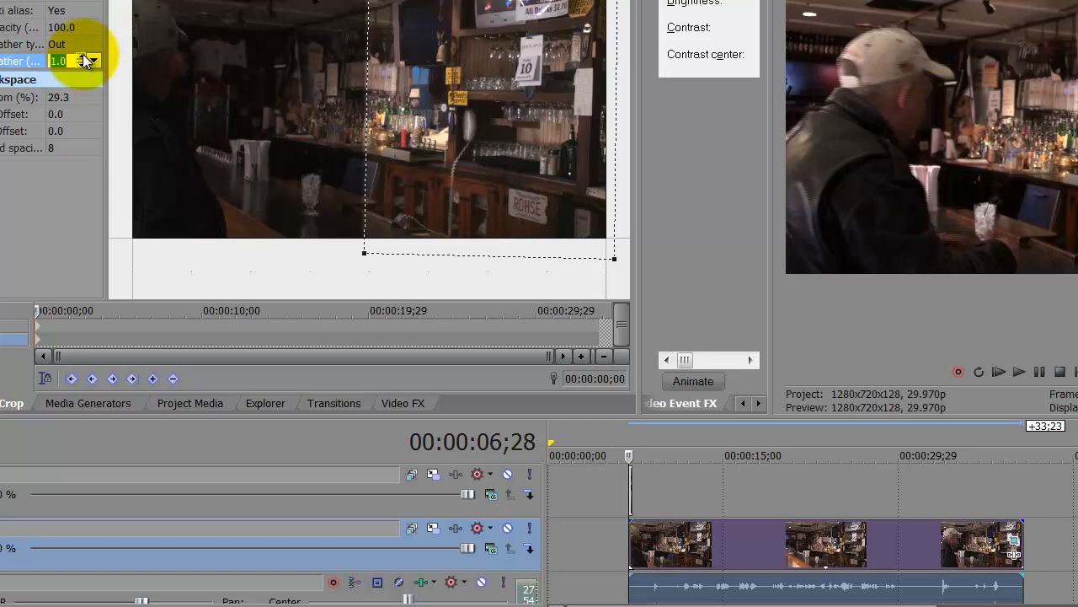
left_click(83, 57)
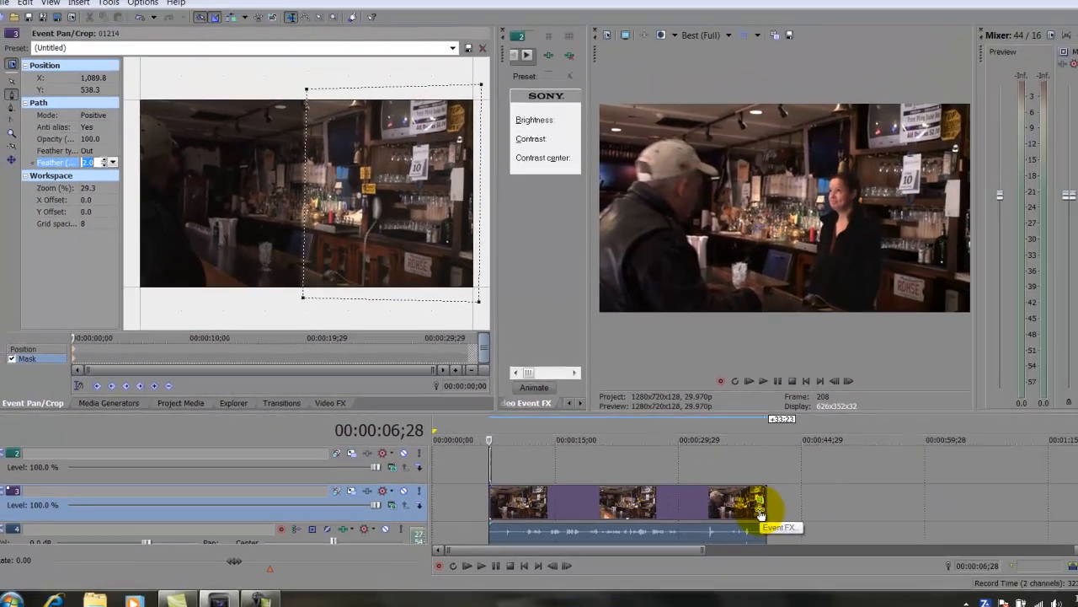
- Add the Sony Brightness and Contrast effect to the masked empty-bar clip, leaving its brightness at 0.00
left_click(761, 509)
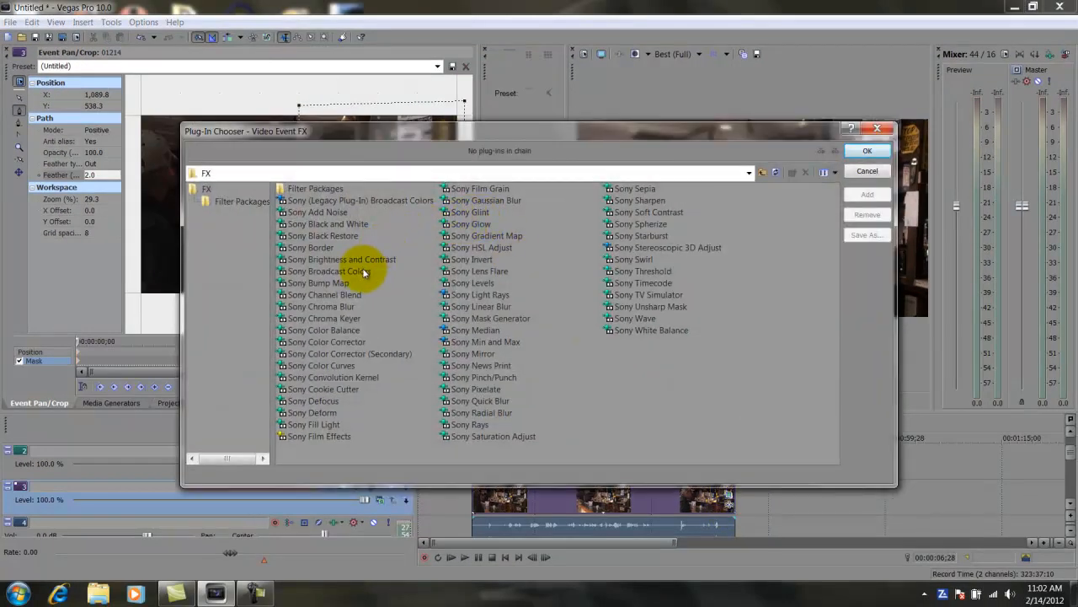
double_click(362, 259)
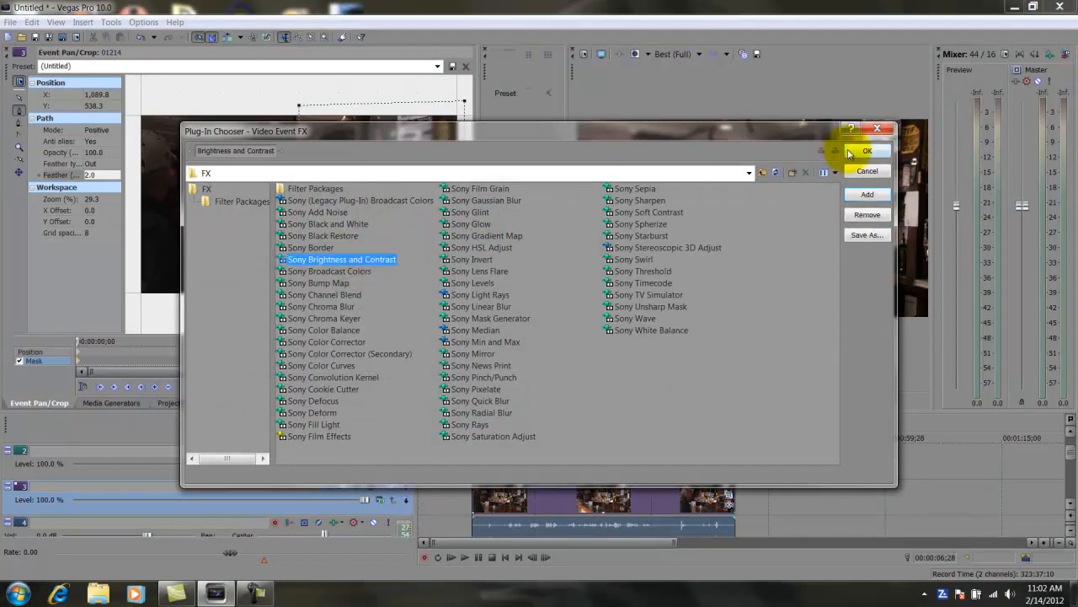
left_click(861, 152)
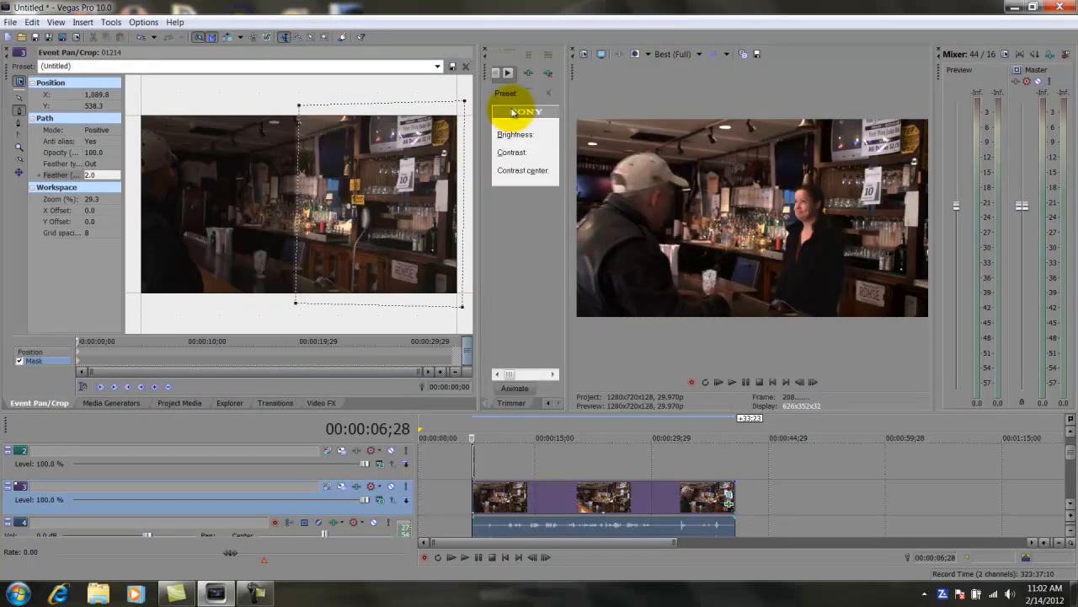
left_click_drag(479, 176, 219, 173)
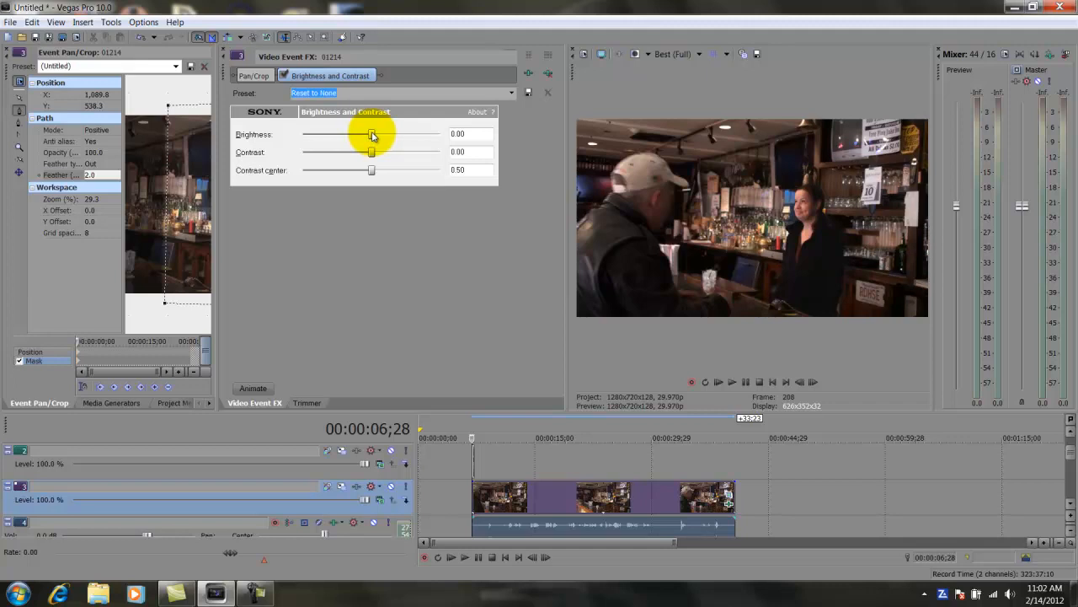
left_click_drag(373, 135, 369, 137)
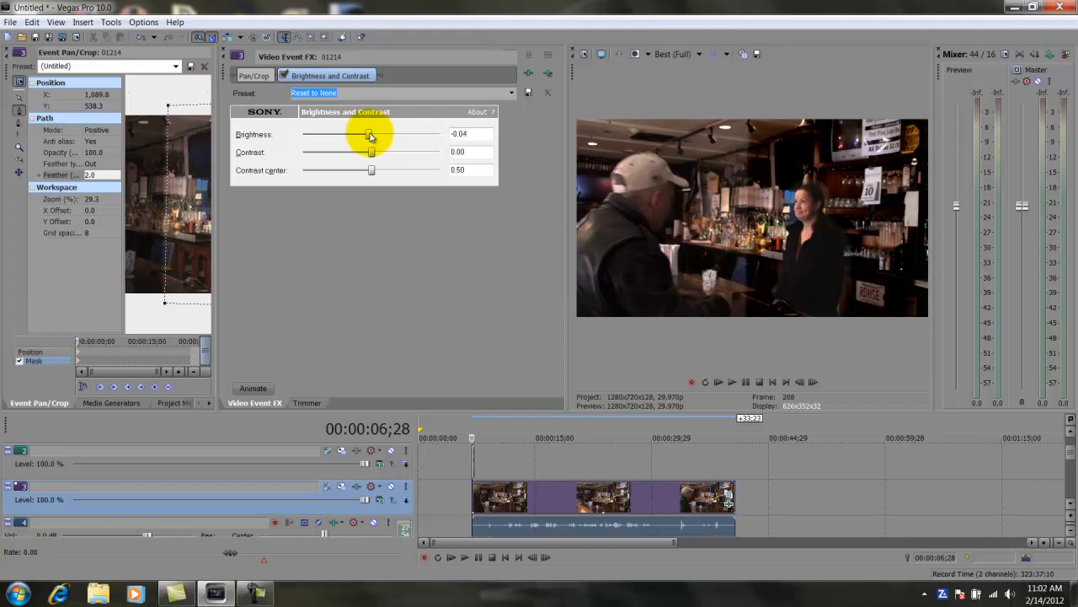
left_click_drag(372, 137, 374, 137)
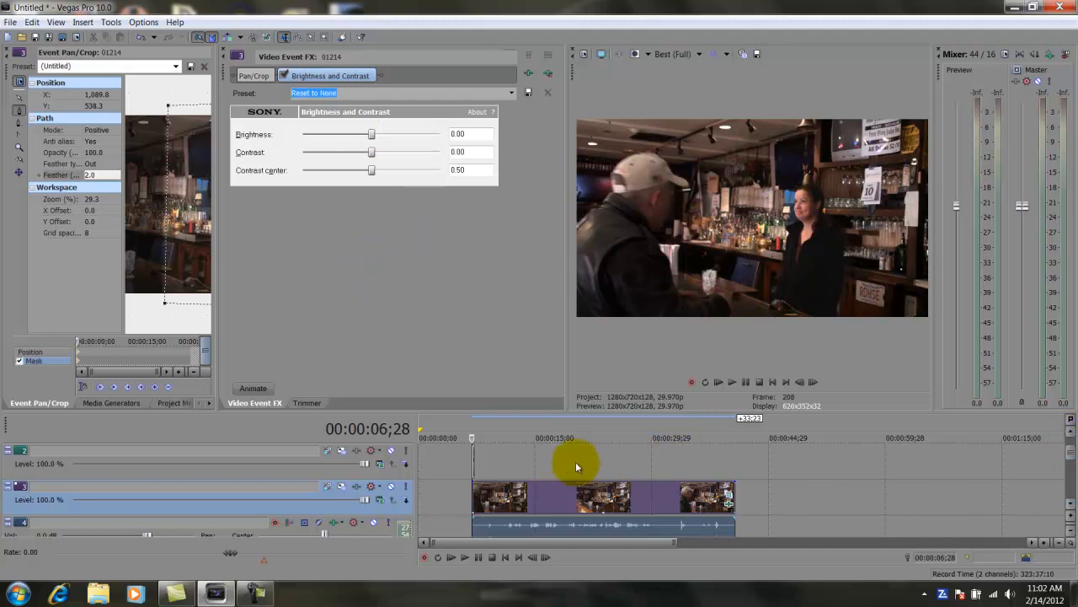
- Preview the frames around the snapshot, checking 00:00:06;19, 00:00:07;14 and the snapshot's end at 00:00:07;05
left_click(508, 466)
scroll(519, 453, "up", 4)
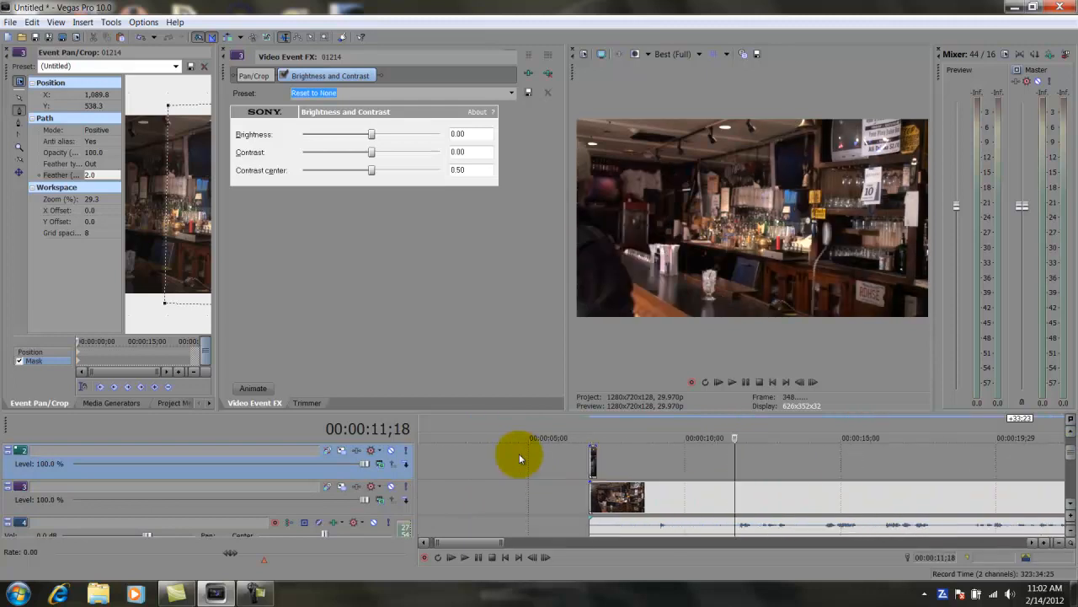
left_click(581, 464)
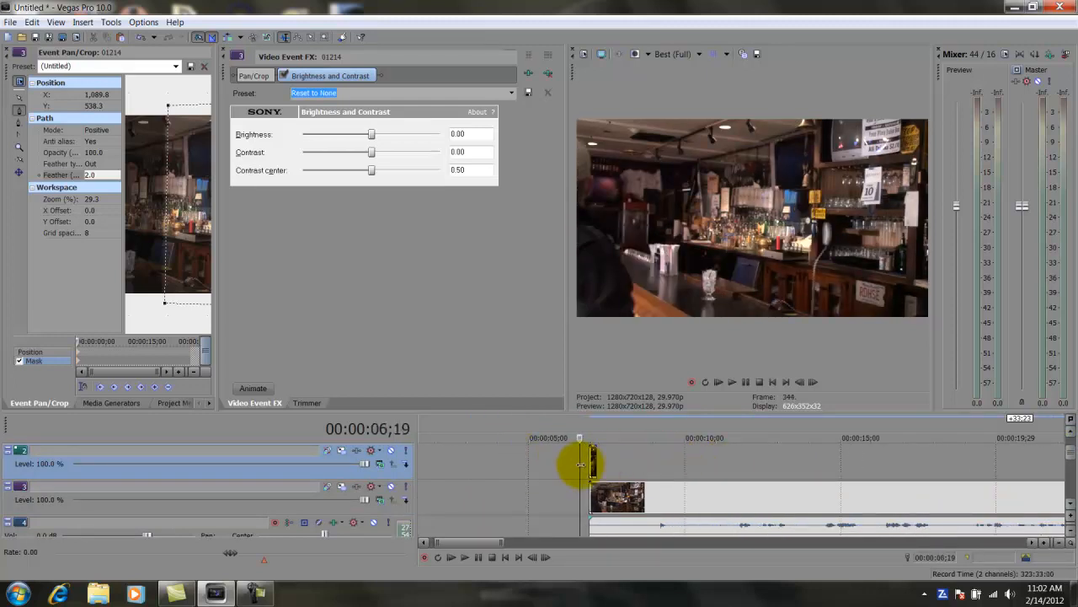
left_click(606, 464)
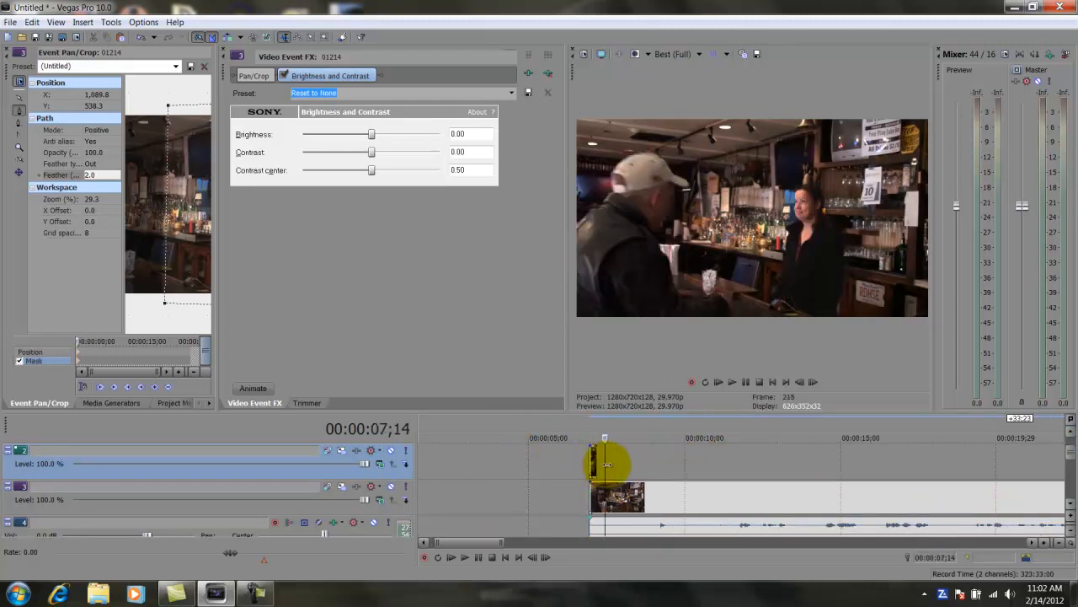
left_click_drag(607, 465, 596, 465)
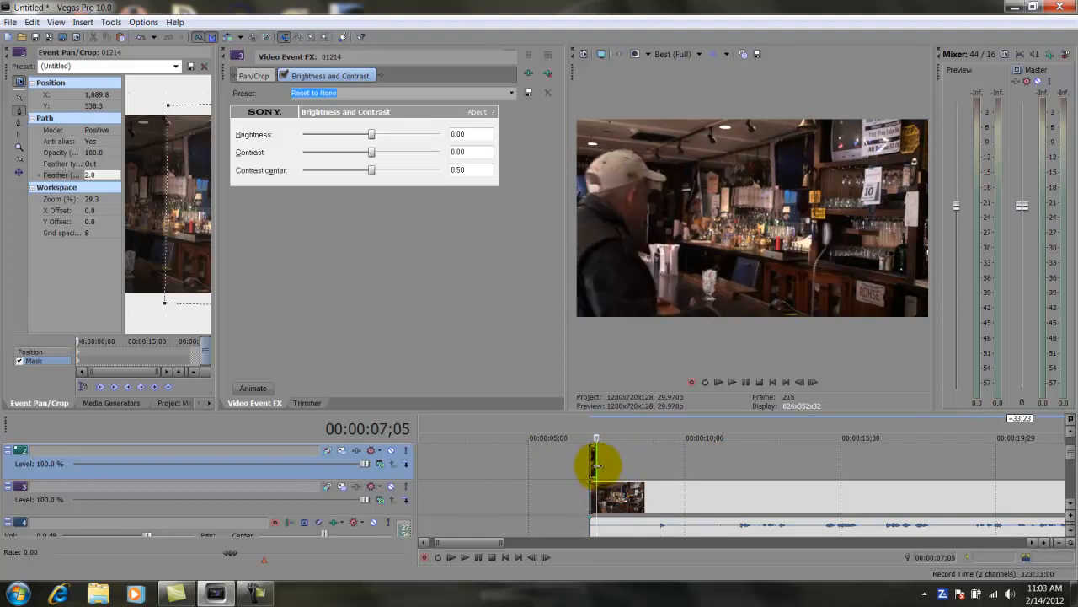
- Try fading the woman's snapshot out over its length and adding a fade-in at its start
scroll(605, 464, "up", 6)
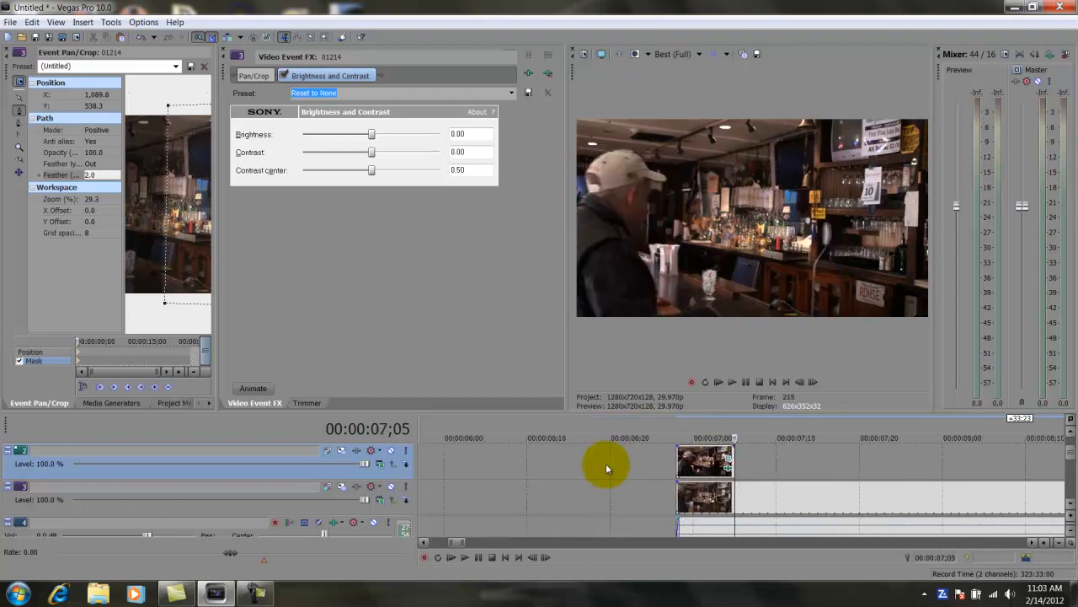
scroll(681, 462, "up", 3)
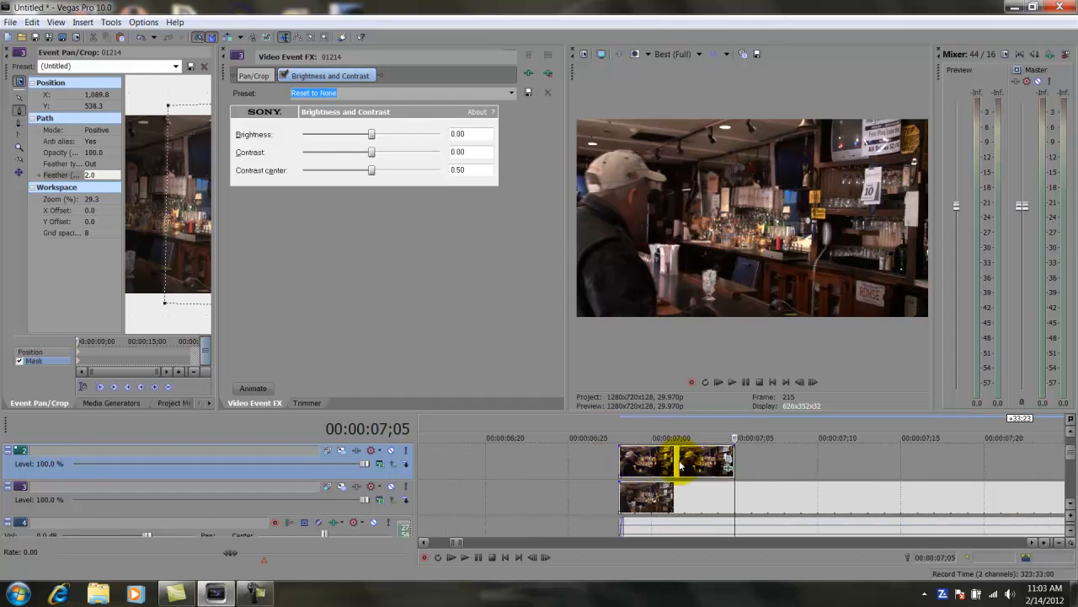
scroll(681, 463, "up", 1)
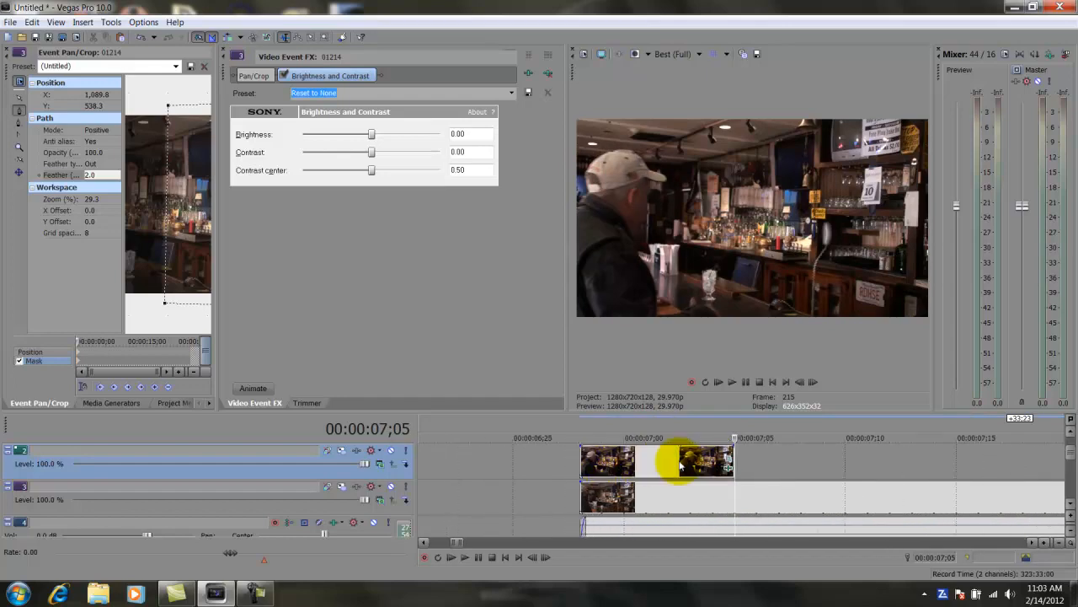
left_click_drag(729, 447, 721, 446)
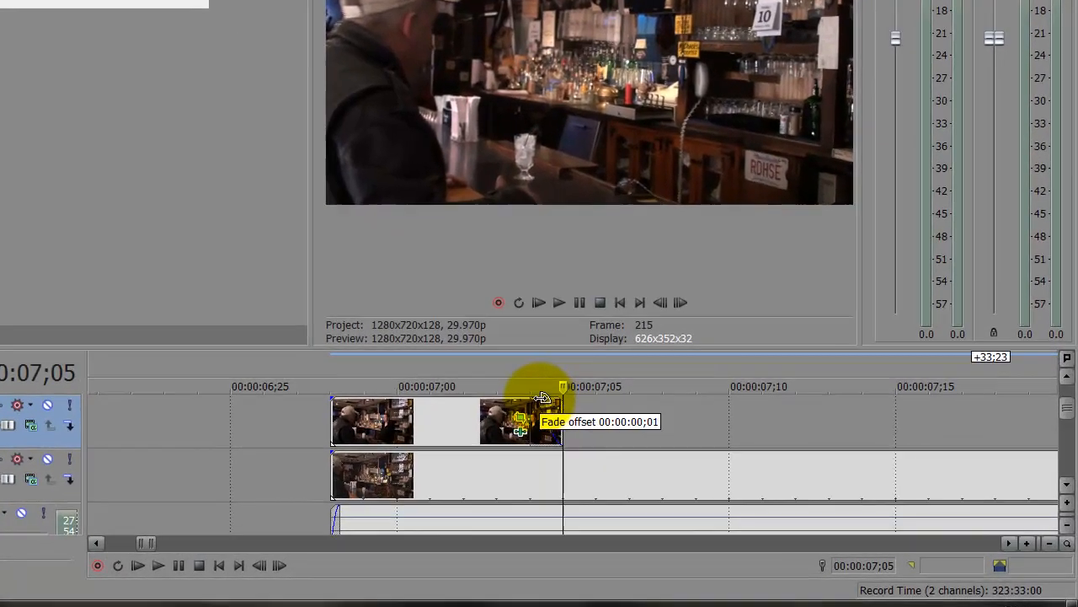
left_click_drag(542, 397, 506, 463)
left_click(289, 417)
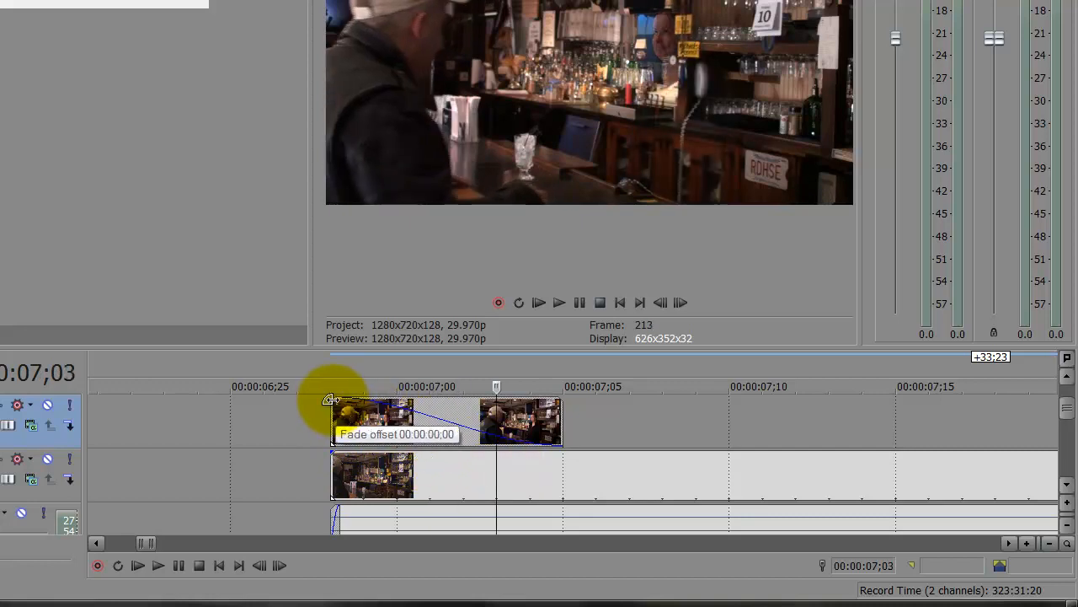
mouse_move(330, 398)
left_mouse_down()
mouse_move(385, 410)
mouse_move(590, 407)
mouse_move(337, 403)
left_mouse_up()
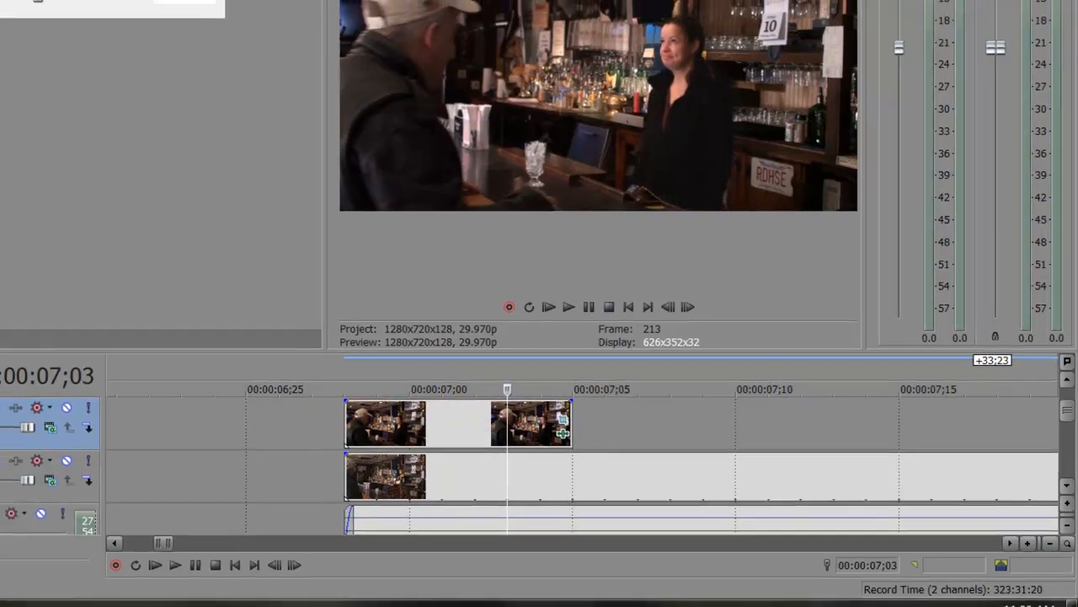
- Undo the fade changes on the woman's snapshot
left_click(33, 23)
left_click(41, 39)
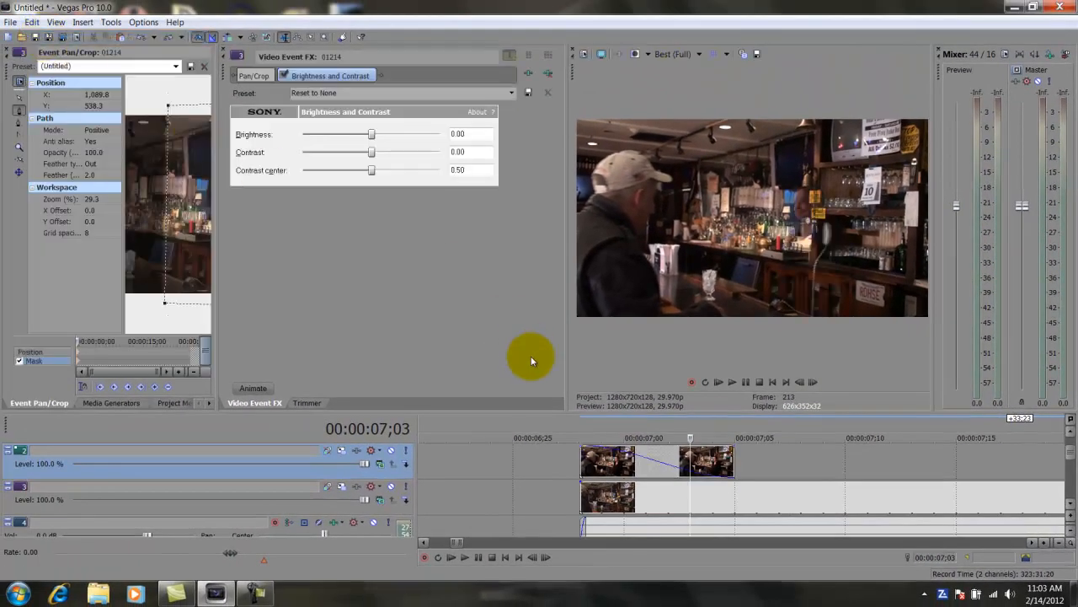
left_click(32, 22)
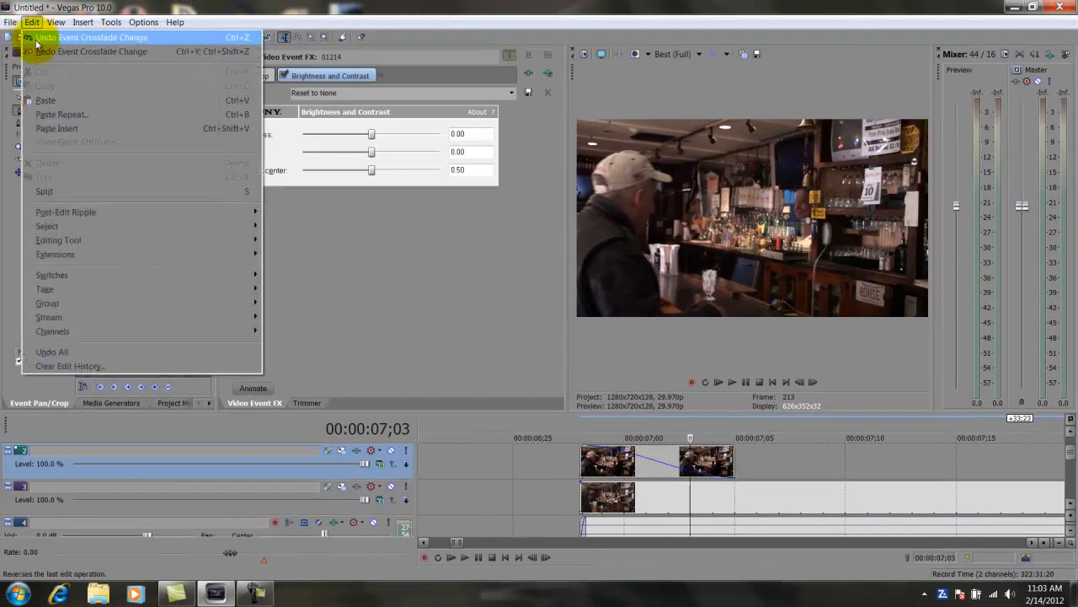
left_click(38, 40)
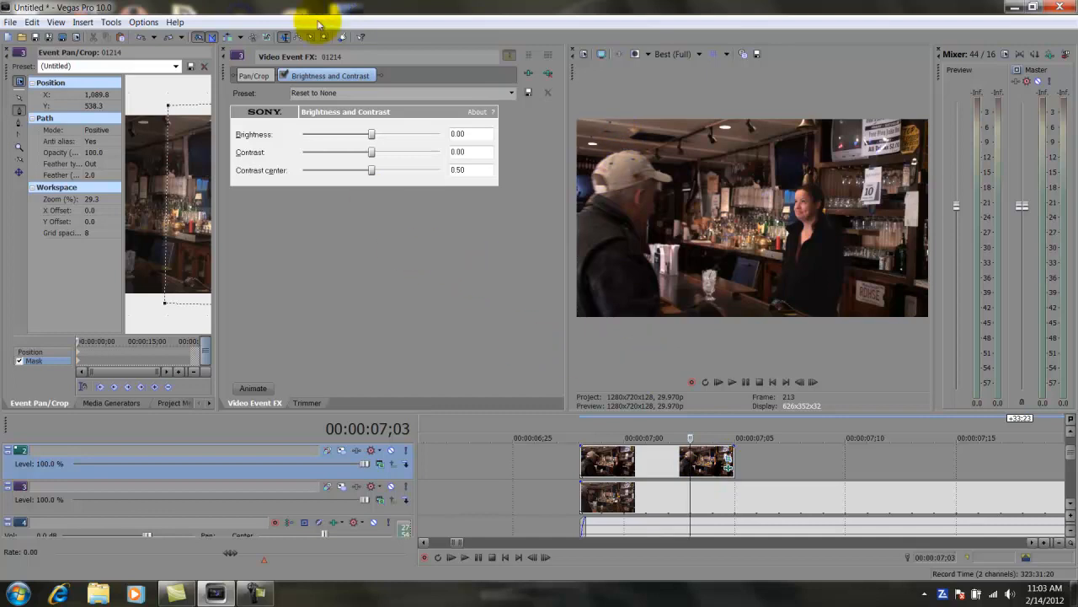
- Add the Sony Bump Map, Linear Blur and Pinch/Punch effects to the snapshot's effect chain after Brightness and Contrast
left_click(222, 49)
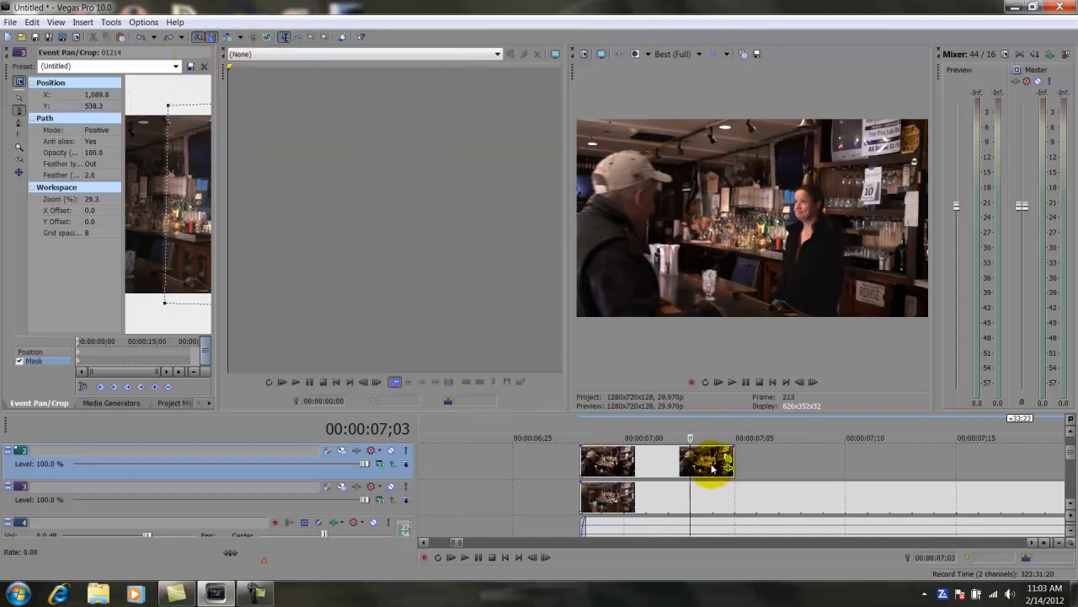
left_click(729, 465)
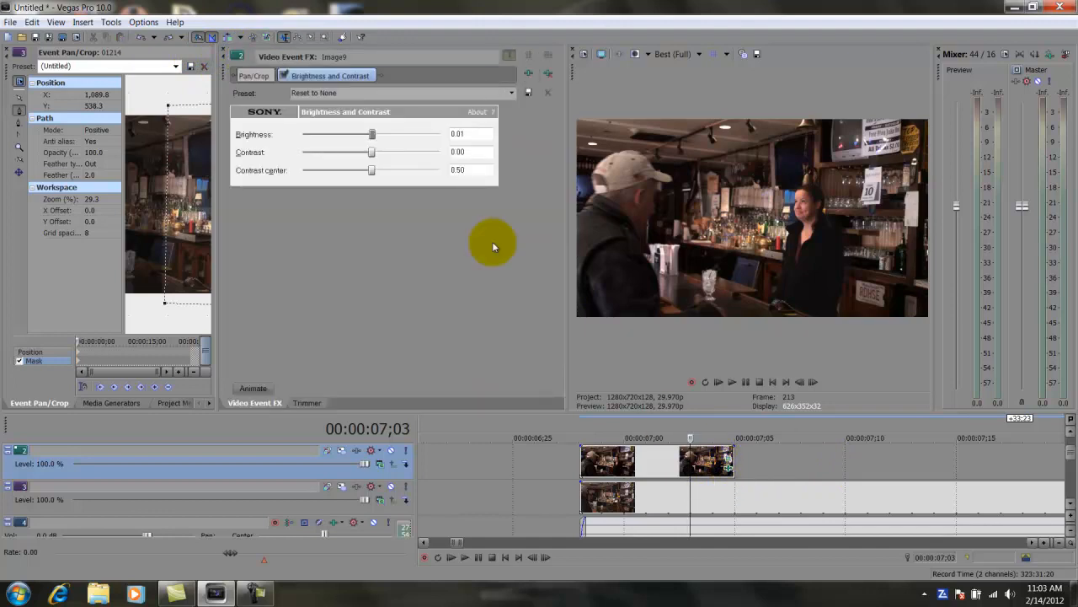
left_click(530, 76)
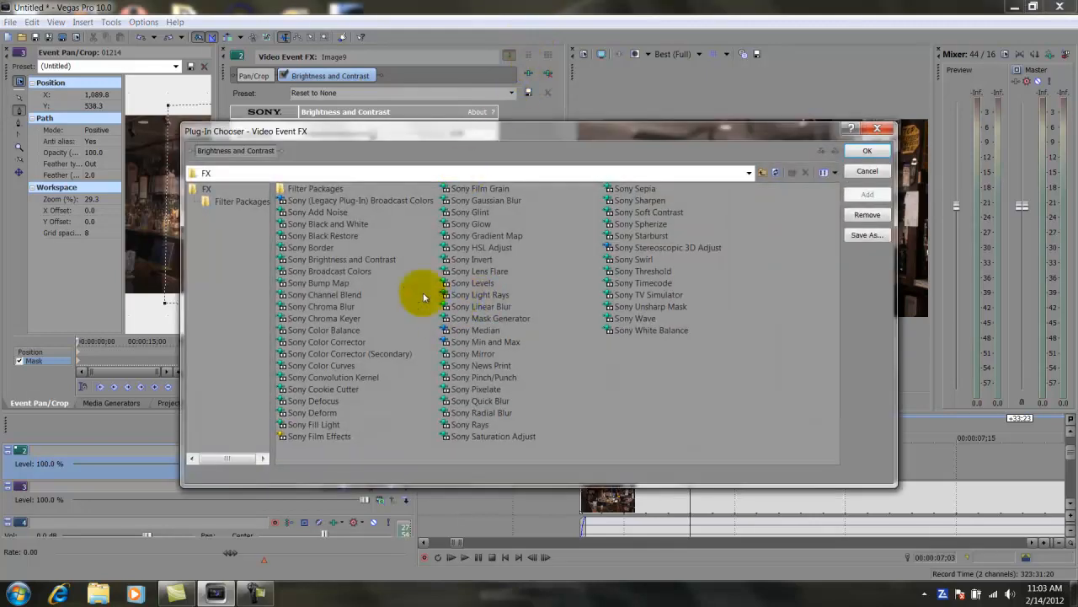
double_click(337, 285)
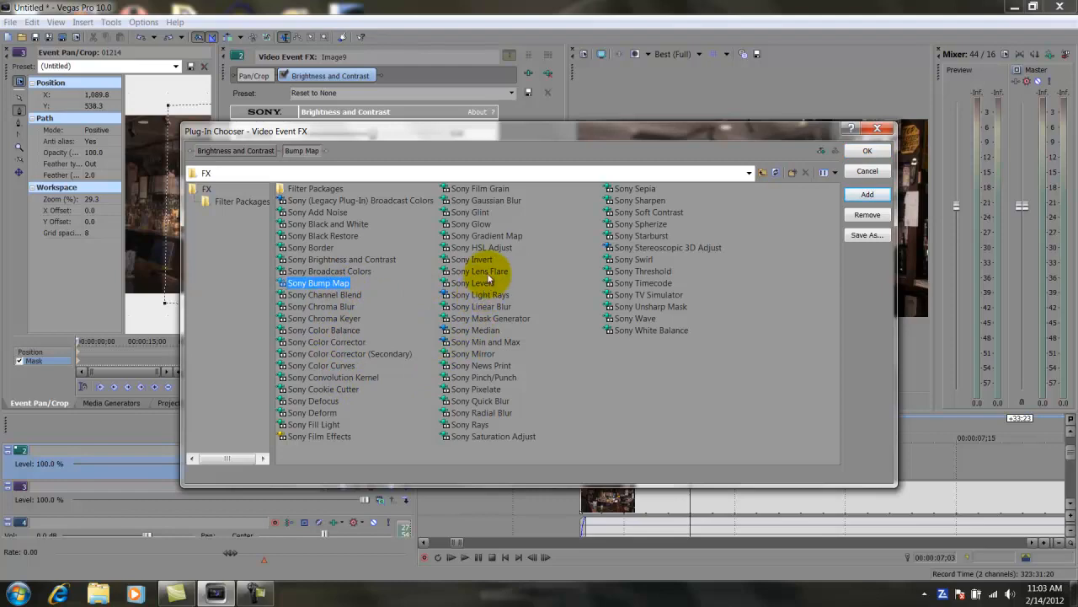
double_click(489, 308)
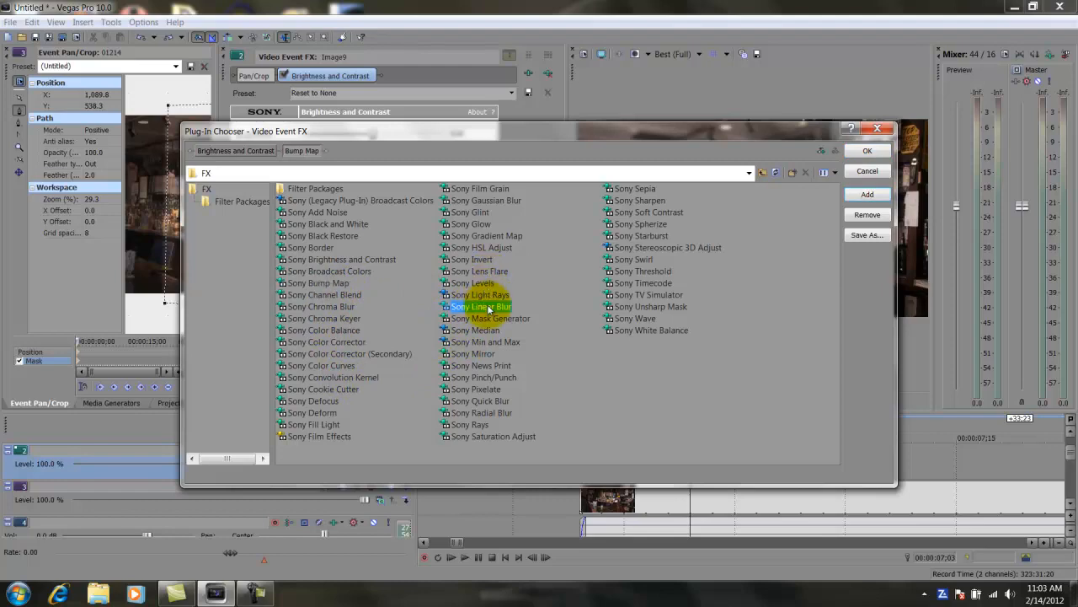
double_click(501, 376)
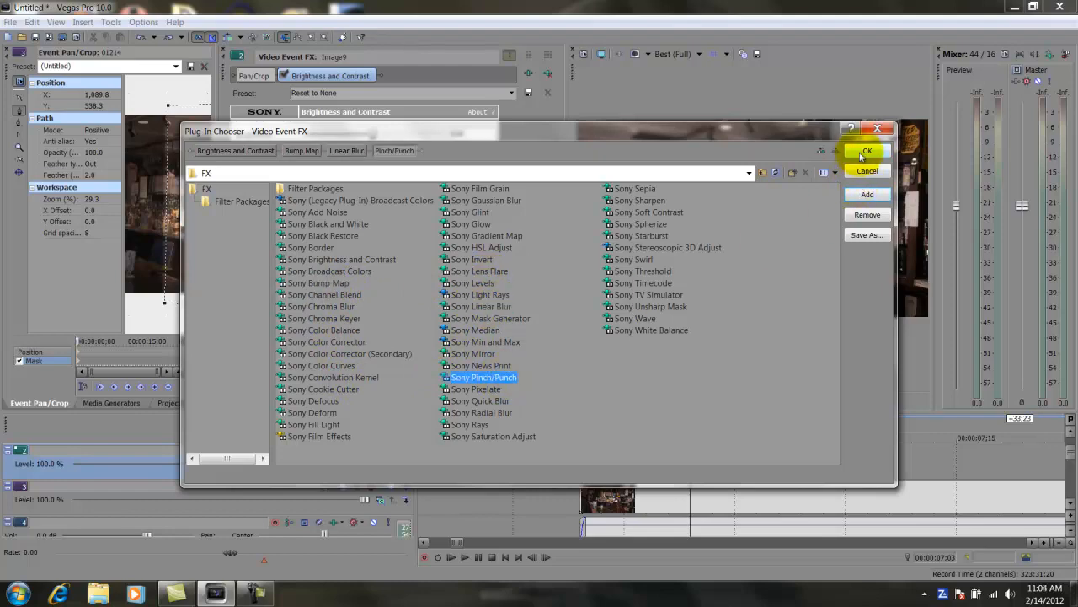
left_click(864, 153)
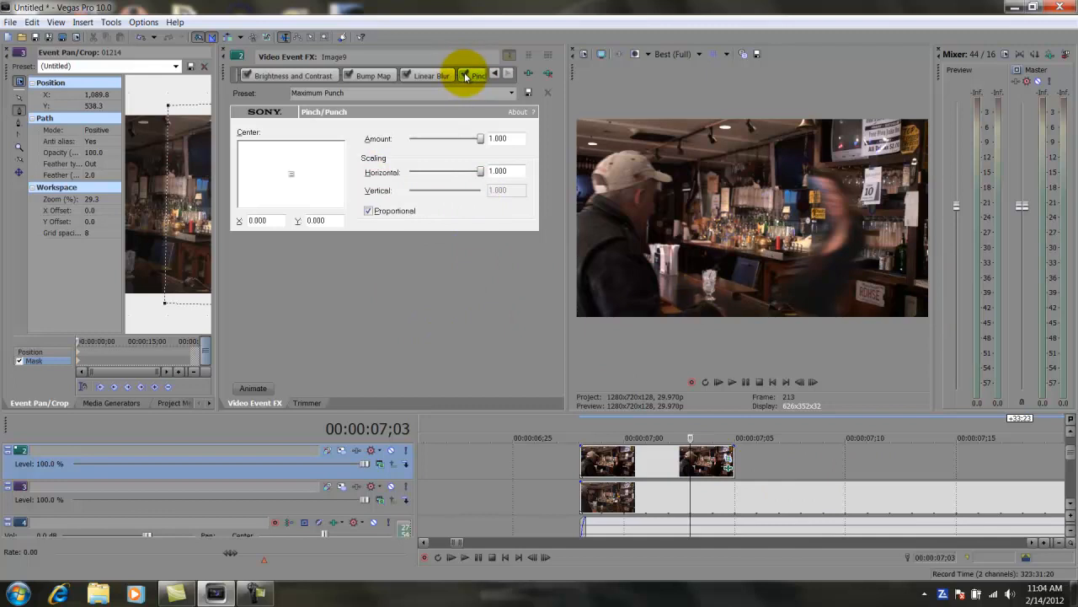
- Disable Linear Blur and Pinch/Punch on the snapshot, and animate Bump Map with an intensity of 0.983 at 00:00:00;07
left_click(407, 75)
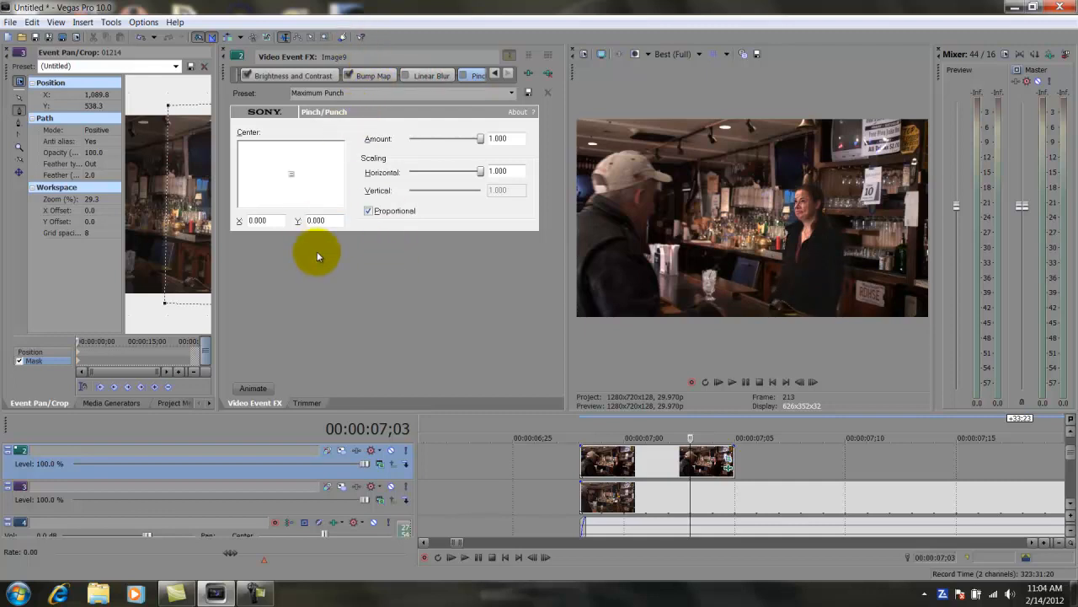
left_click(382, 79)
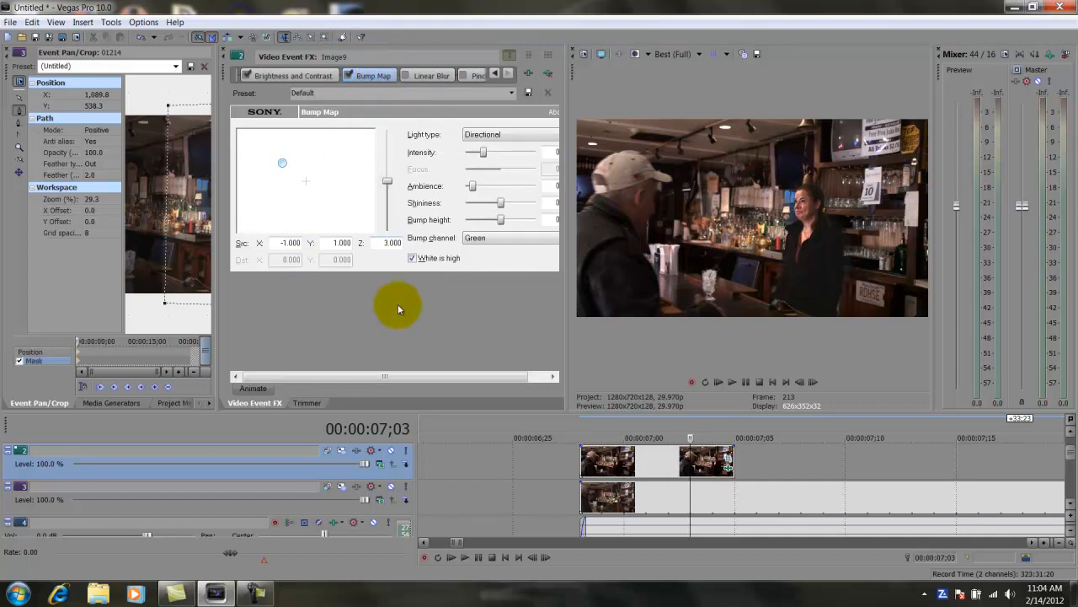
left_click(249, 388)
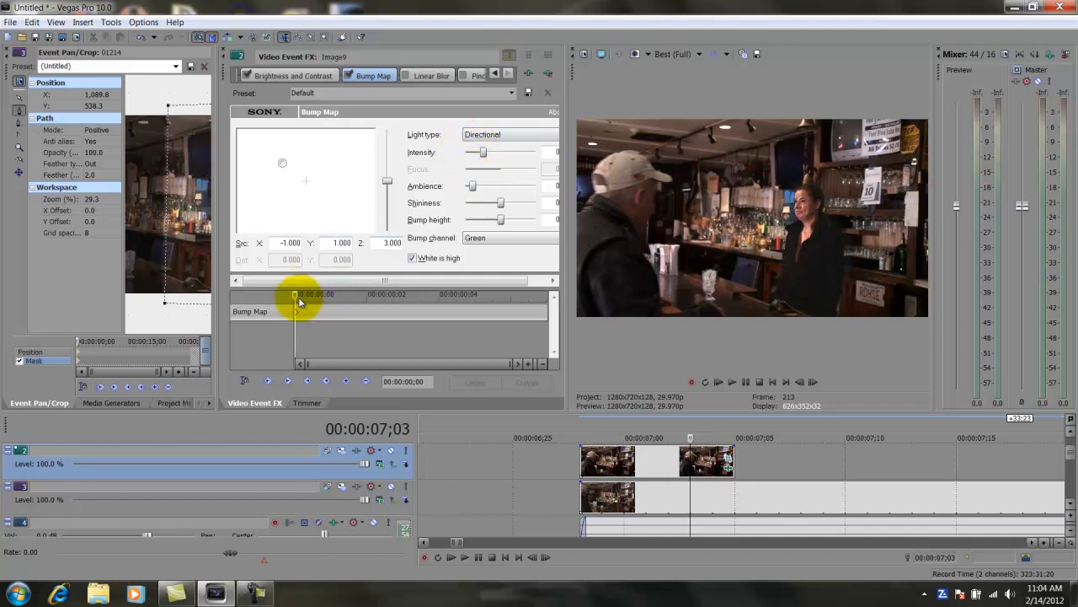
left_click_drag(296, 295, 552, 308)
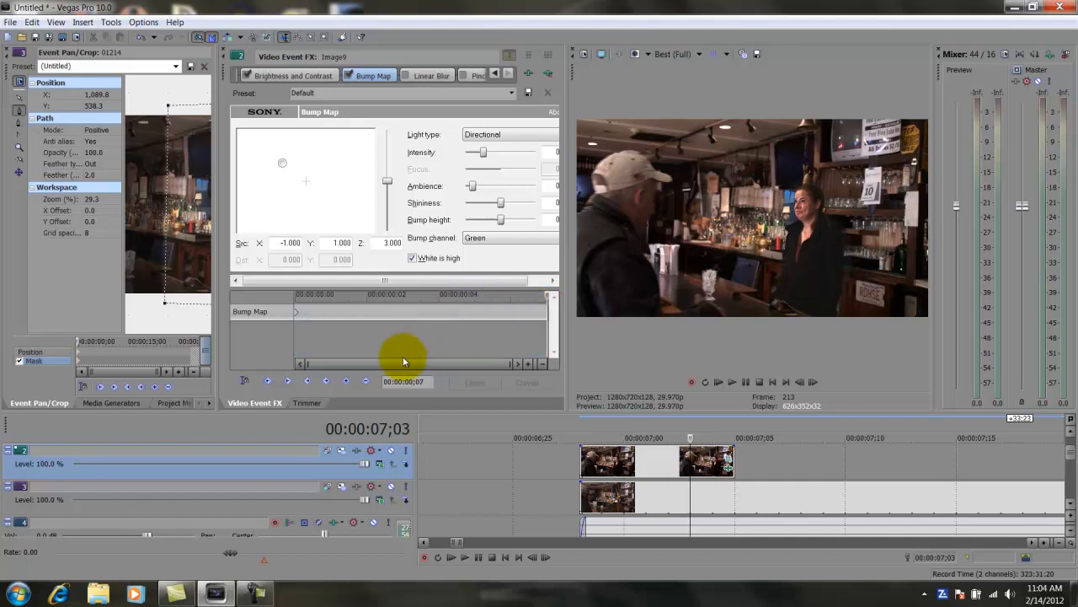
left_click_drag(407, 282, 437, 282)
left_click_drag(461, 152, 510, 160)
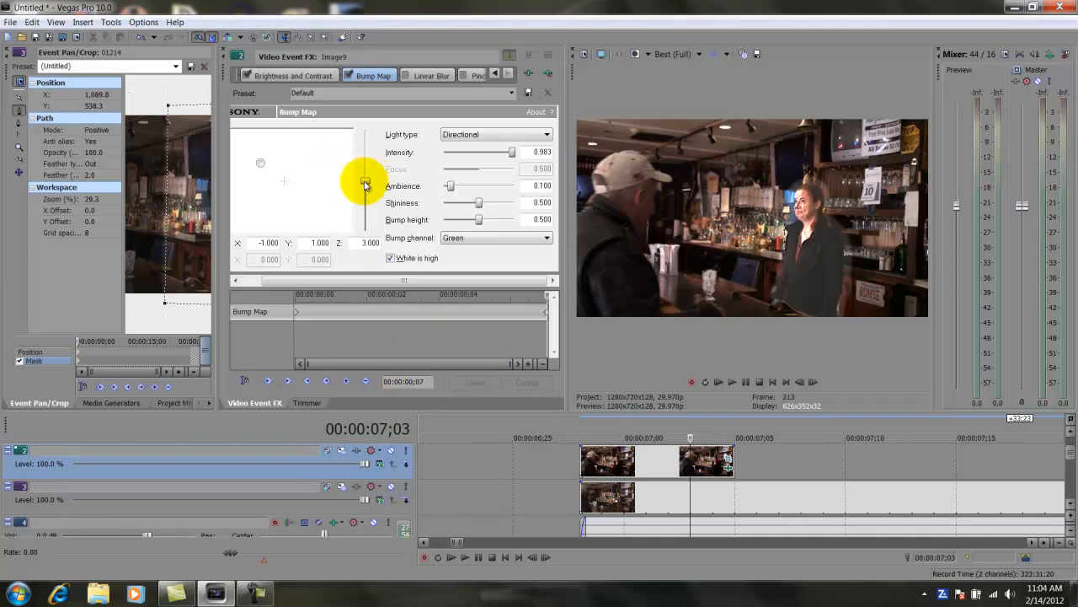
- Set the snapshot's Bump Map light Z to 2.730, and enable and animate Linear Blur with an amount of 0.000 at 00:00:00;00
left_click_drag(365, 186, 365, 189)
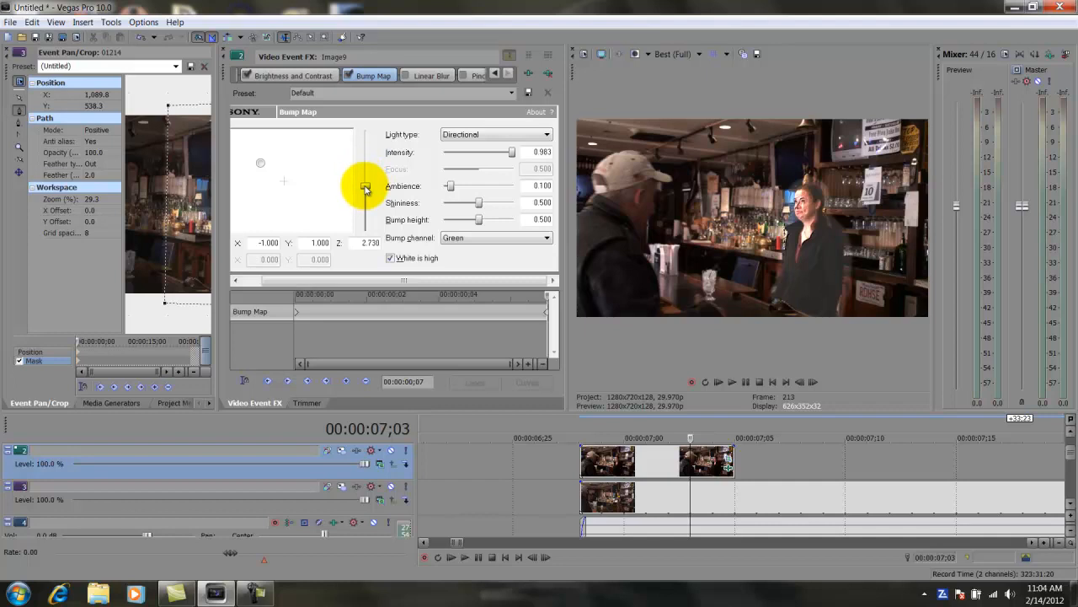
left_click(405, 76)
left_click(433, 76)
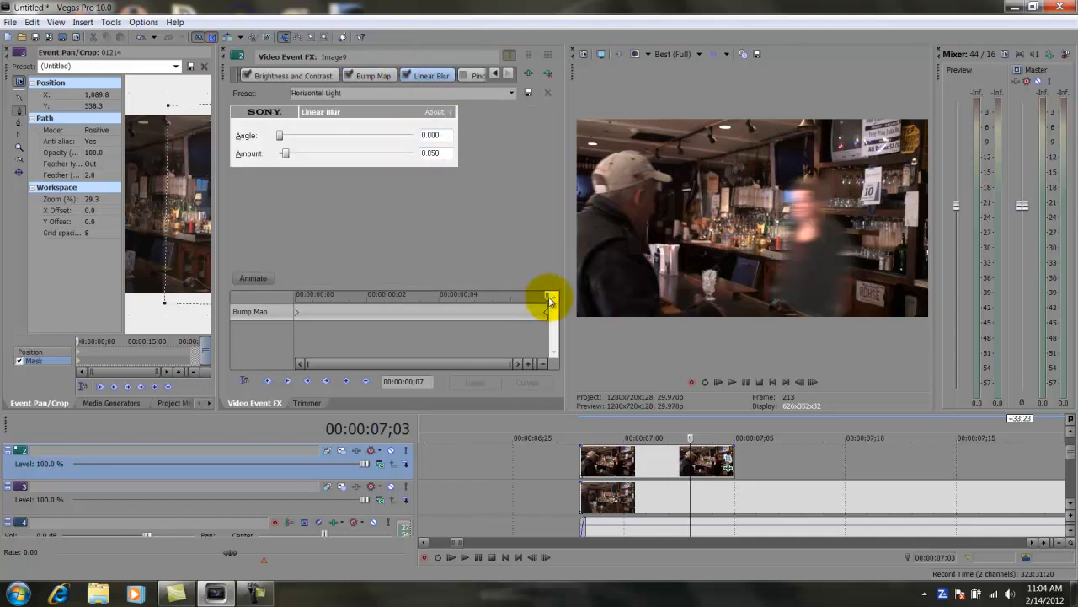
left_click_drag(548, 301, 295, 294)
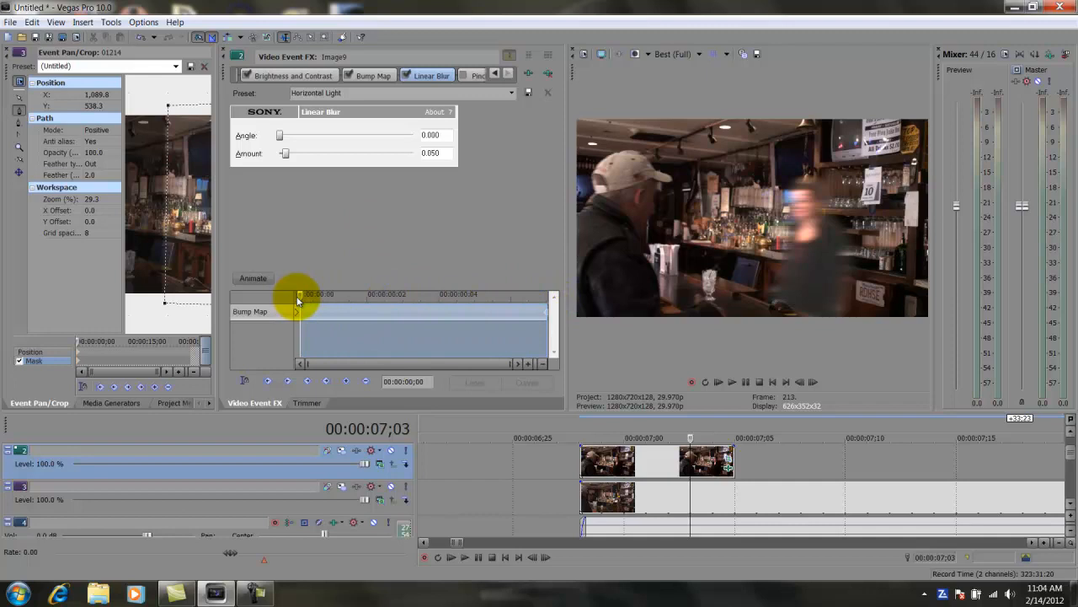
left_click(255, 278)
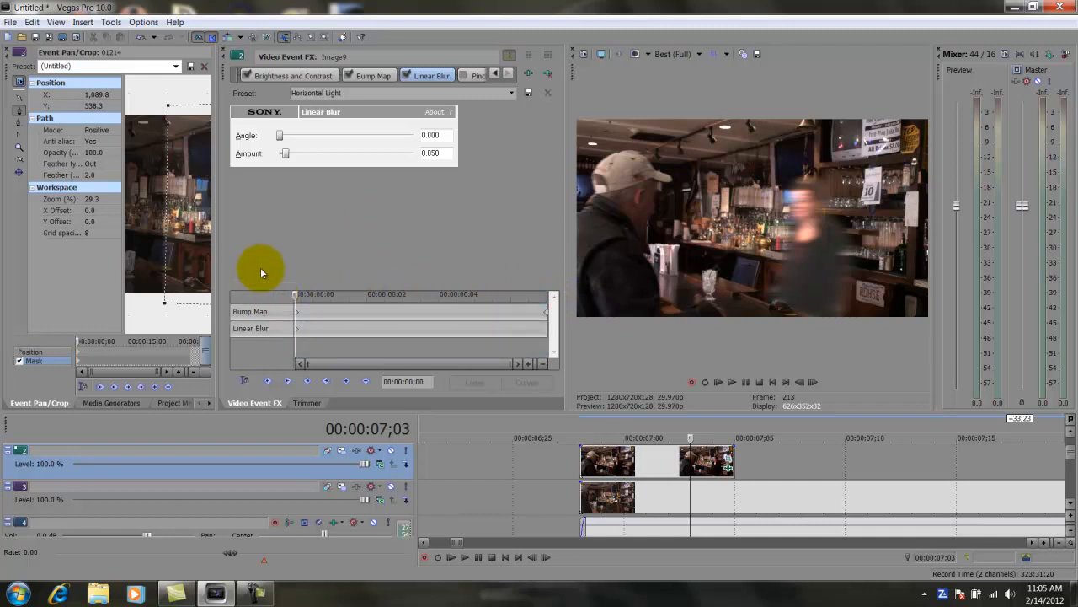
left_click_drag(285, 154, 263, 156)
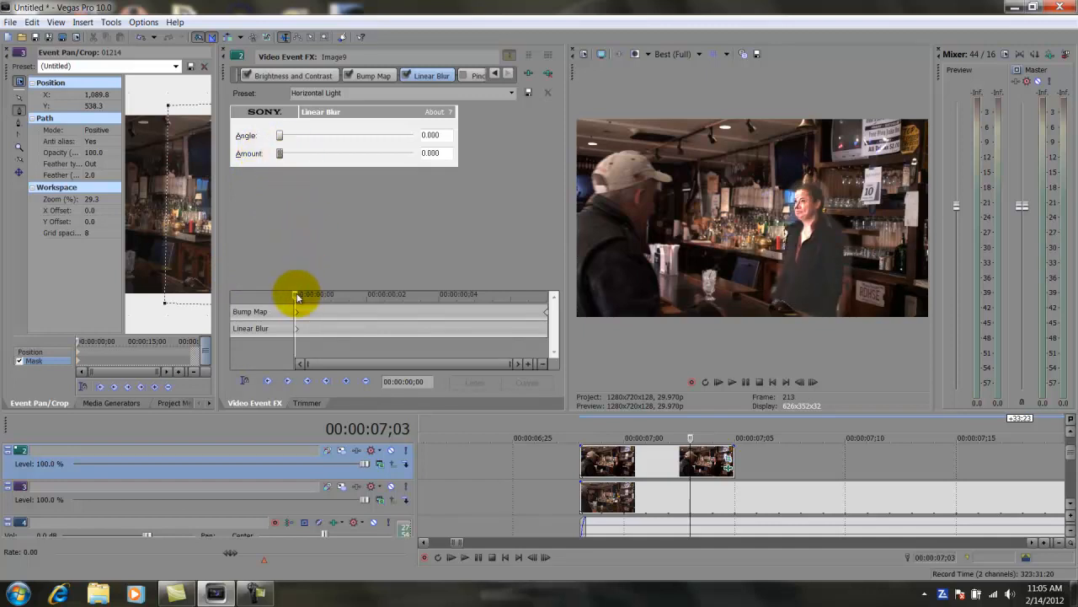
- Set Linear Blur to an angle of 55.964 and an amount of 0.097 at 00:00:00;07, and scrub the result up to 00:00:07;04
left_click_drag(297, 299, 551, 317)
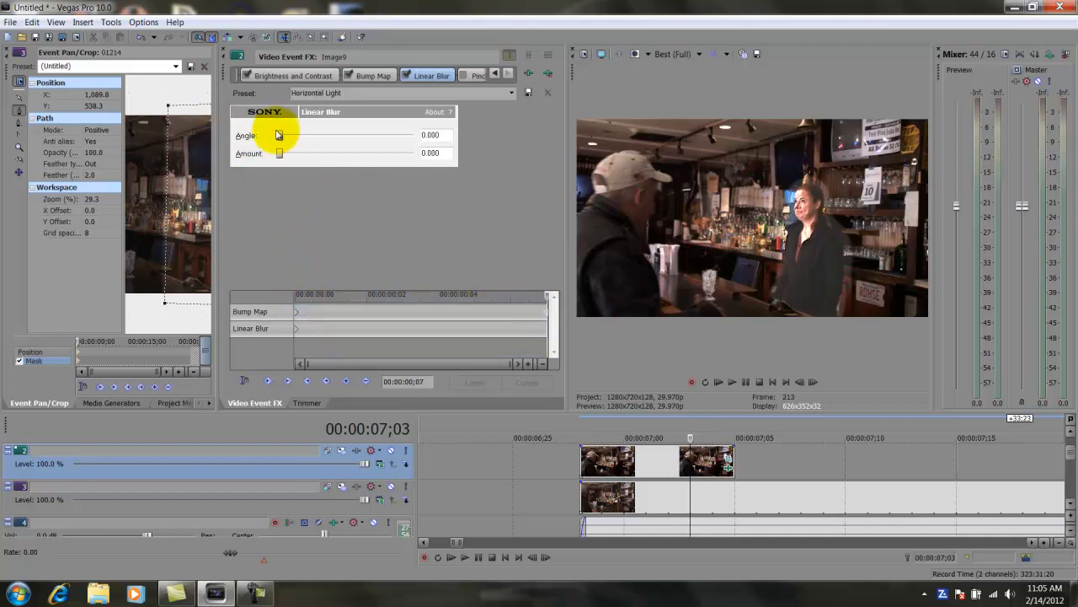
left_click_drag(281, 136, 291, 155)
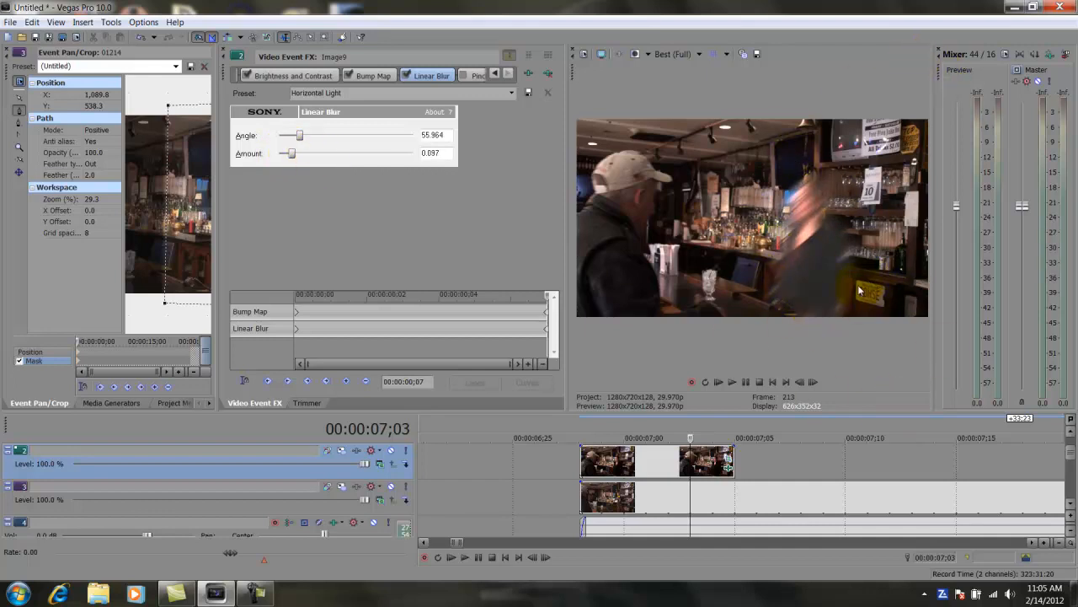
left_click(679, 506)
left_click_drag(679, 506, 714, 517)
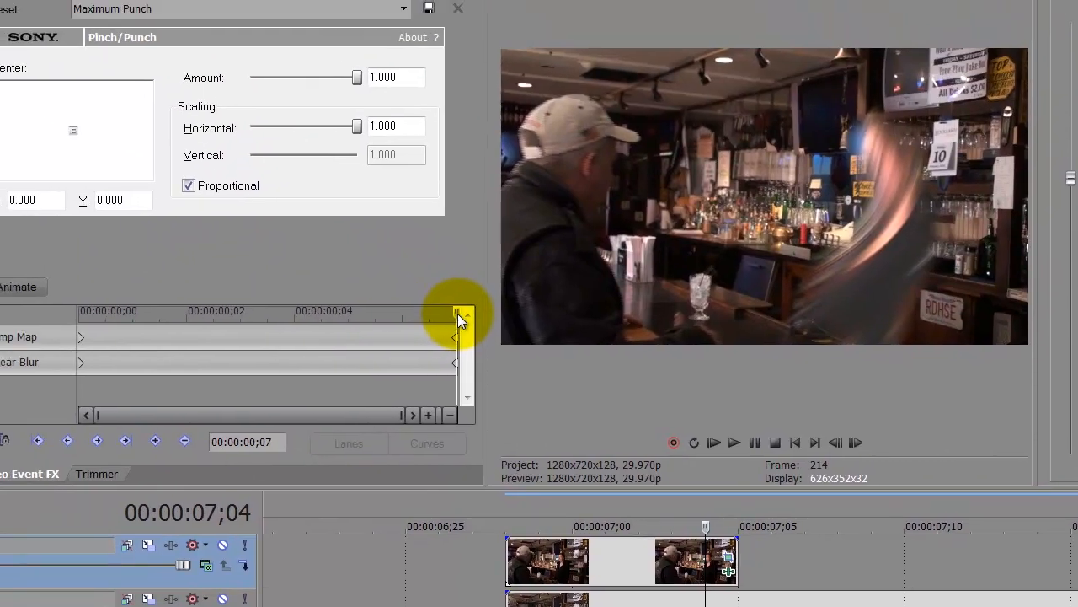
- Animate Pinch/Punch on the snapshot from an amount of 0.000 at 00:00:00;00 to 1.000 at 00:00:00;07
left_click_drag(457, 314, 55, 316)
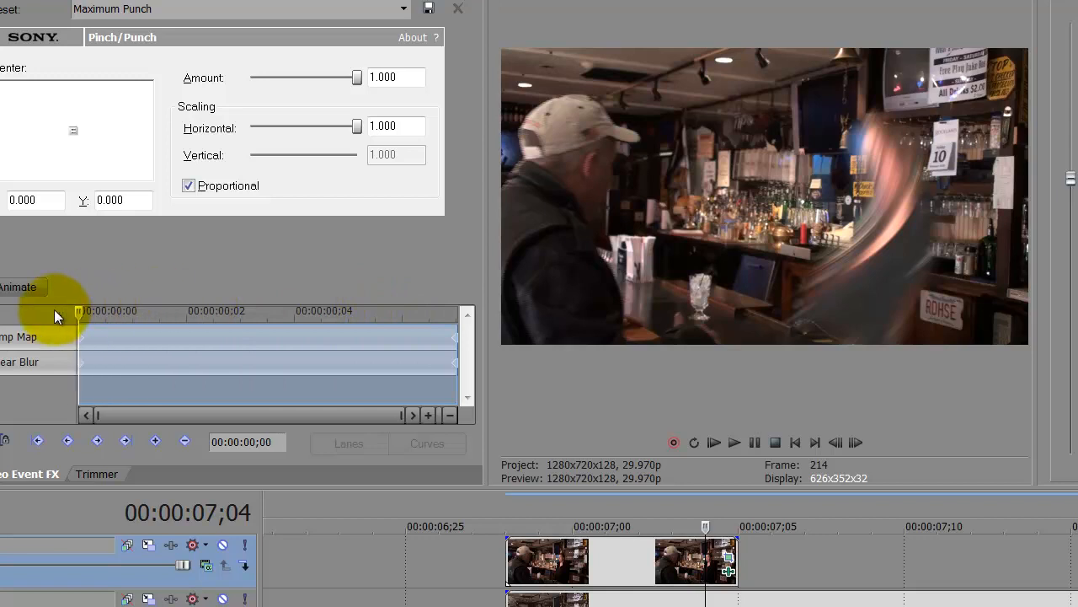
left_click(23, 286)
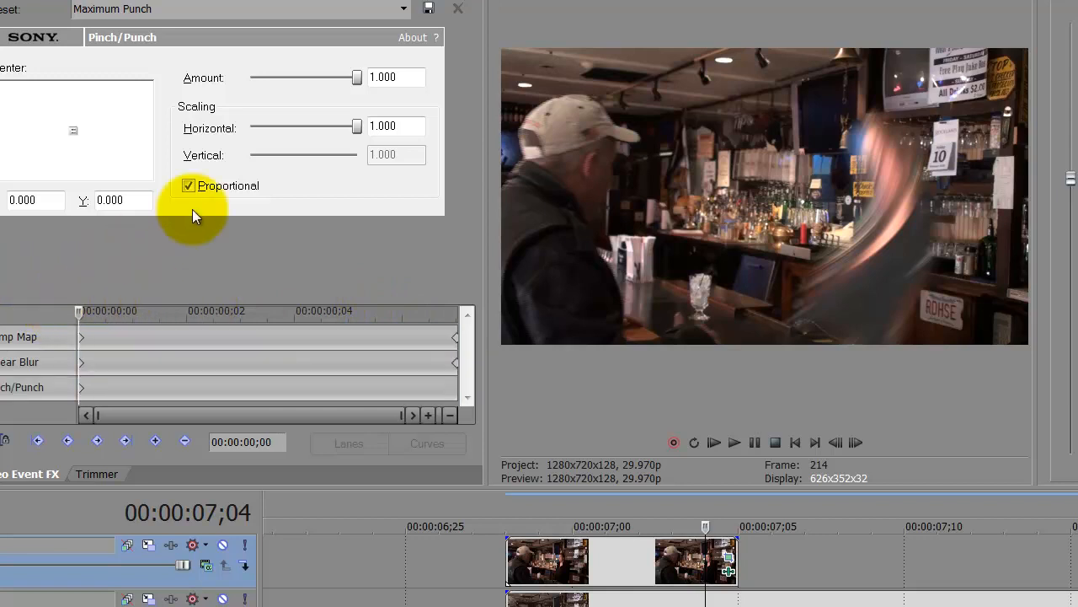
left_click_drag(357, 77, 312, 78)
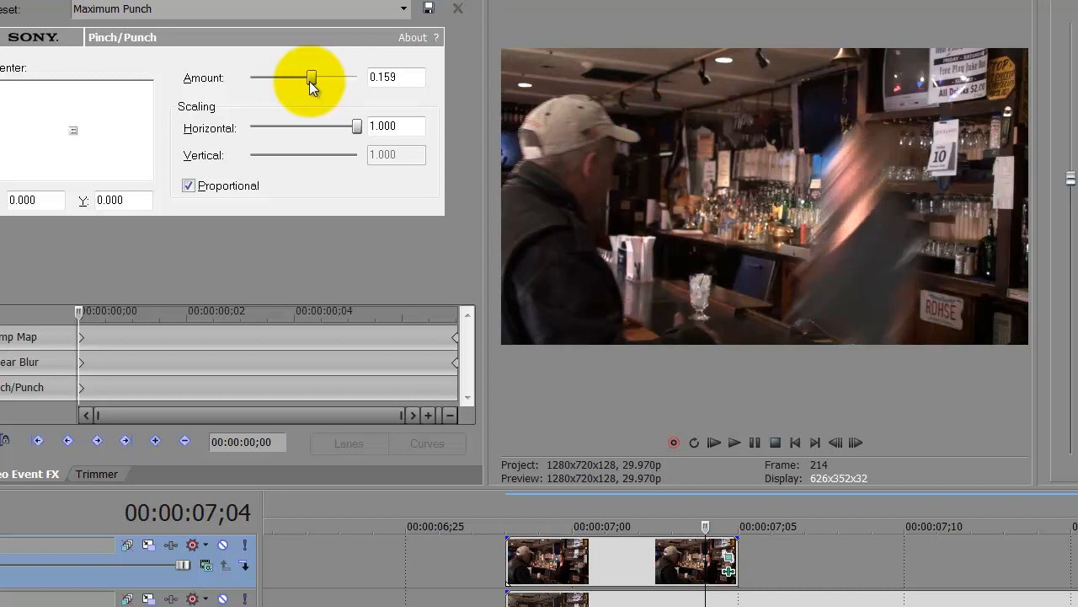
left_click_drag(309, 80, 301, 81)
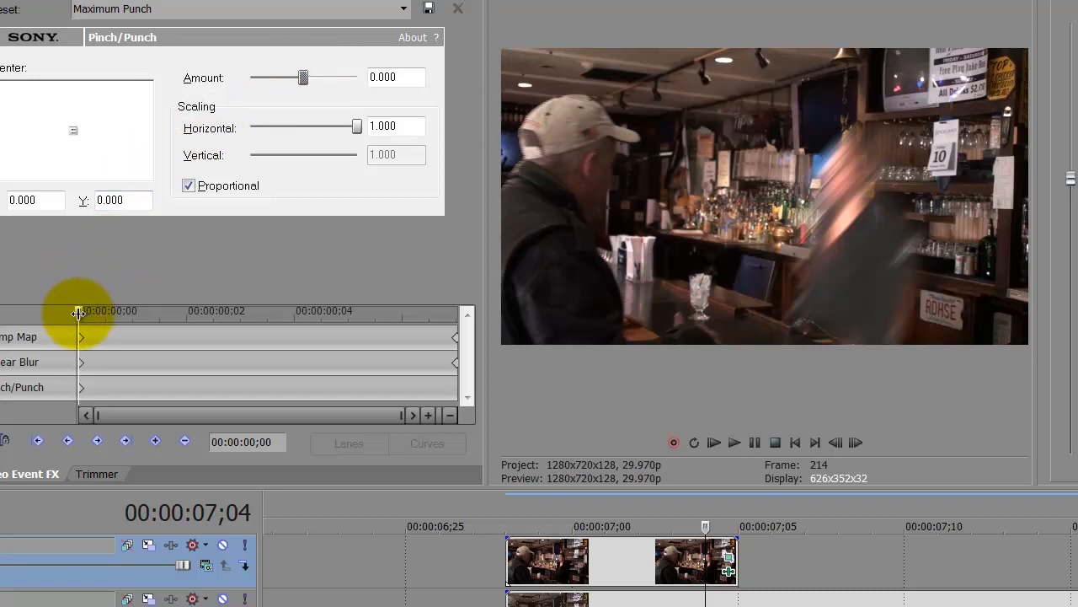
left_click_drag(81, 312, 471, 347)
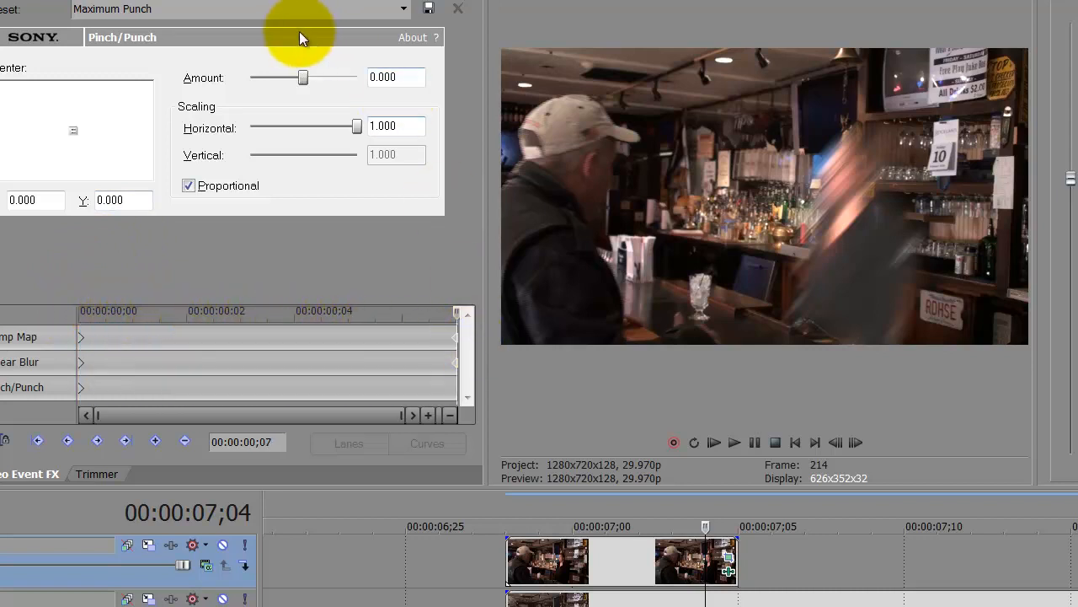
left_click_drag(304, 80, 361, 81)
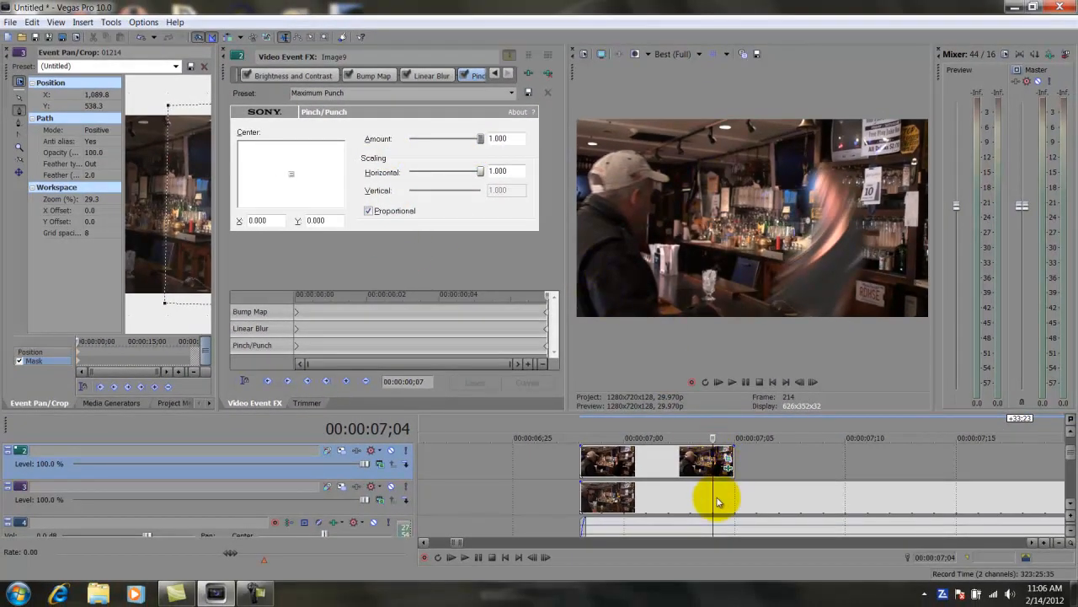
- Scrub through the woman's disappearance on the timeline and close the Video Event FX and Event Pan/Crop windows
left_click_drag(714, 505, 940, 497)
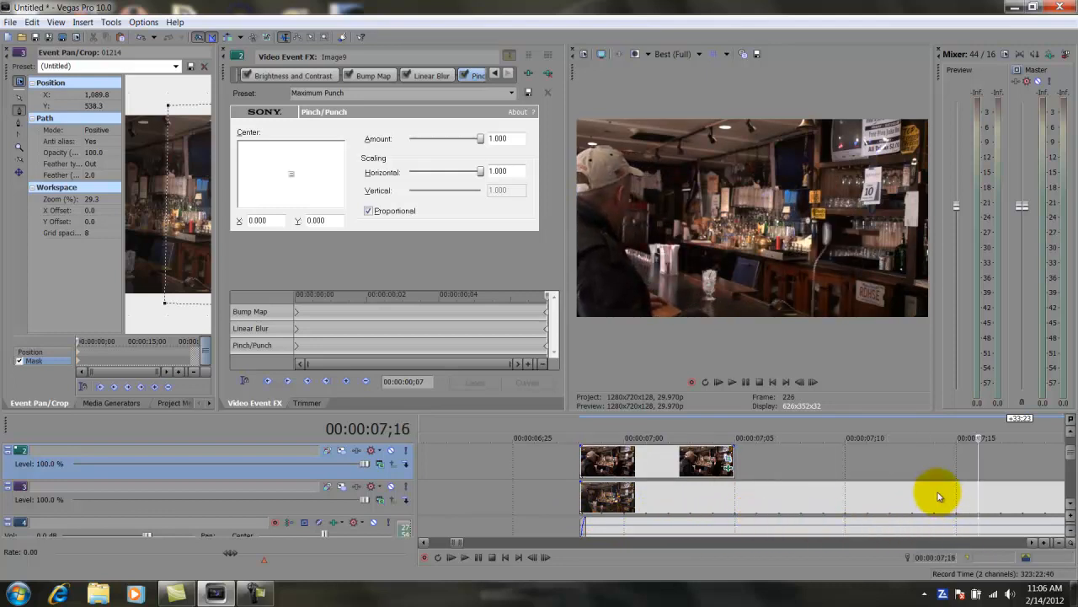
scroll(940, 497, "down", 10)
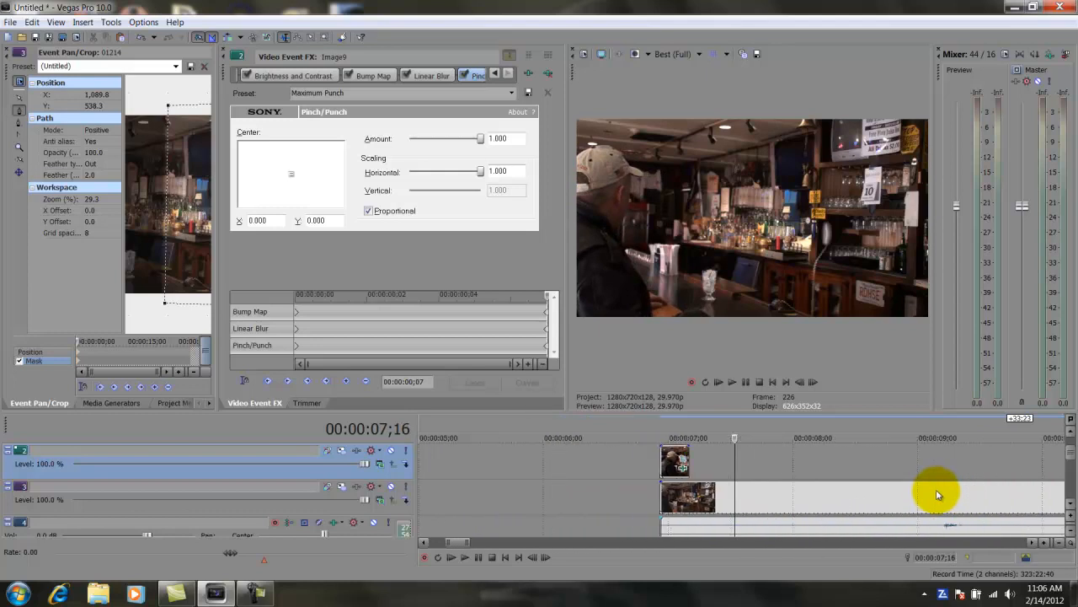
left_click(225, 55)
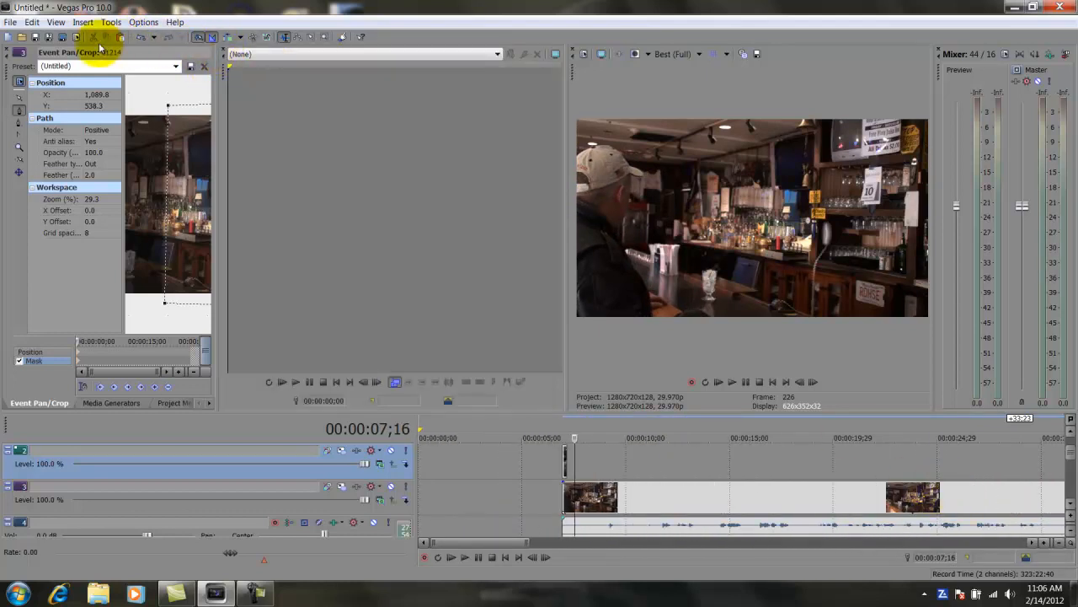
left_click(7, 51)
- Save the frame at 00:00:44;13, with the woman back behind the bar, as the JPEG snapshot Image10 in the Teleportation folder
scroll(1030, 465, "down", 4)
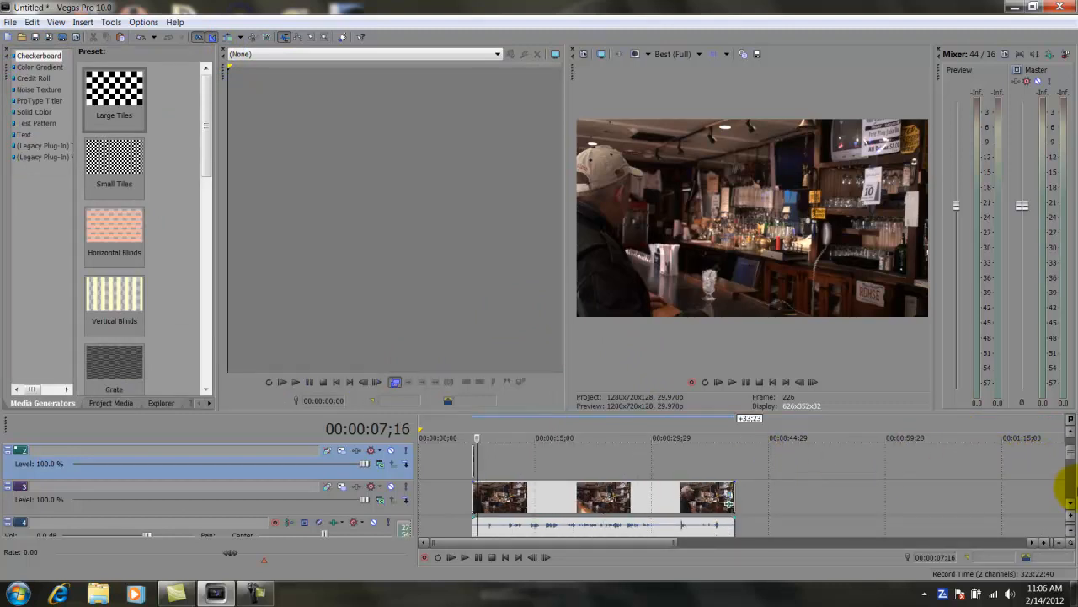
left_click_drag(1073, 453, 1071, 466)
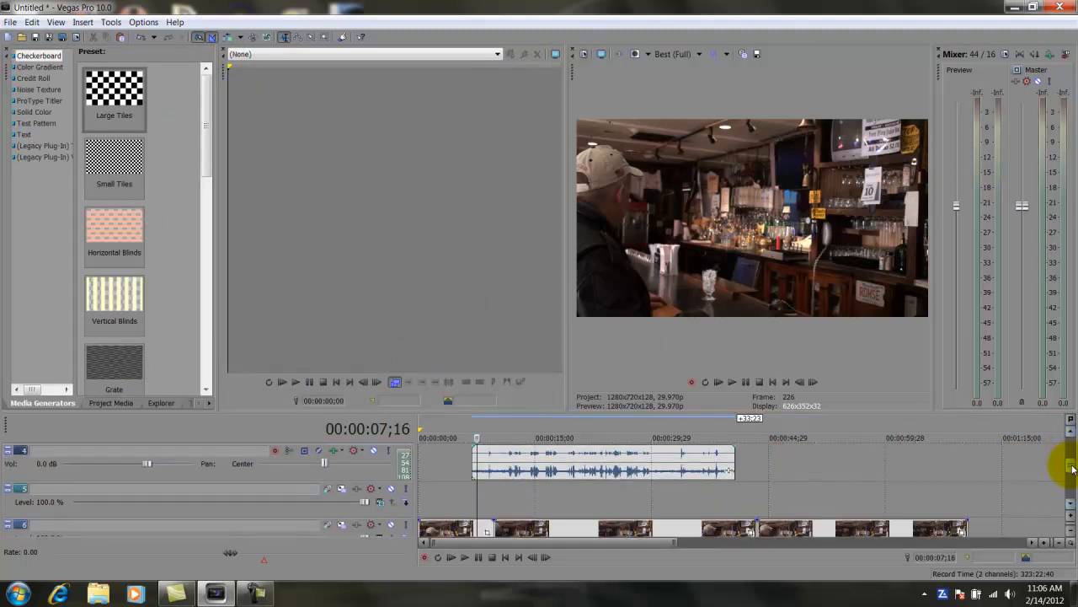
left_click(738, 508)
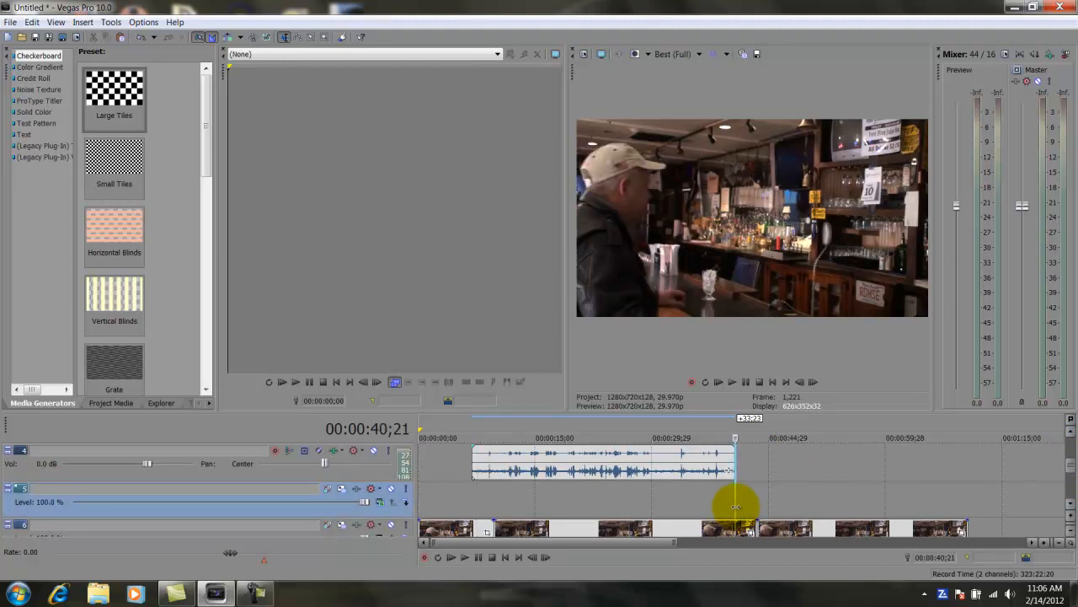
left_click_drag(735, 507, 765, 507)
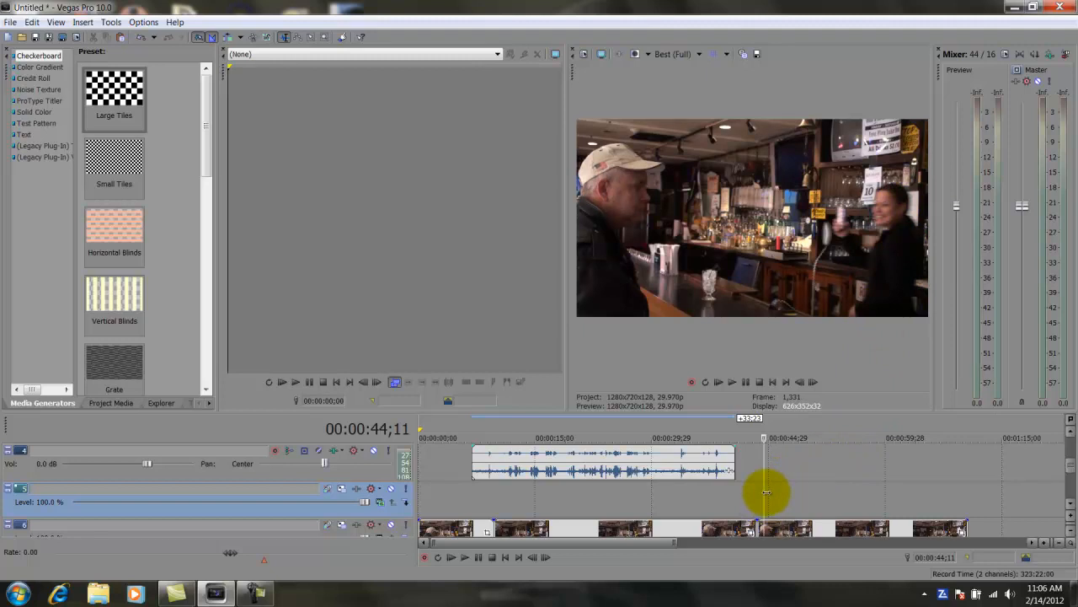
left_click_drag(767, 492, 765, 492)
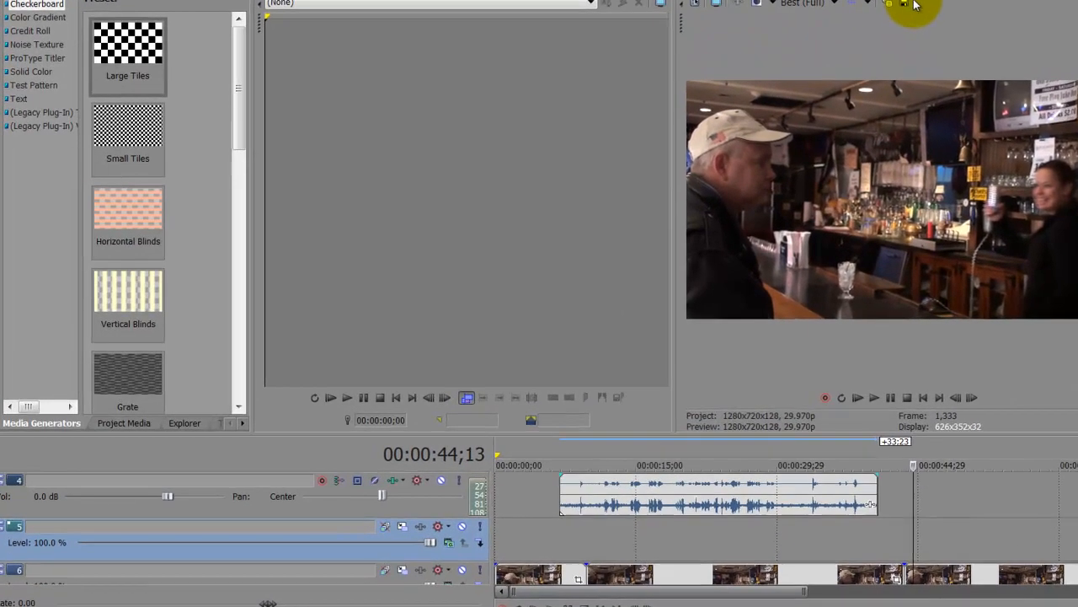
left_click(757, 54)
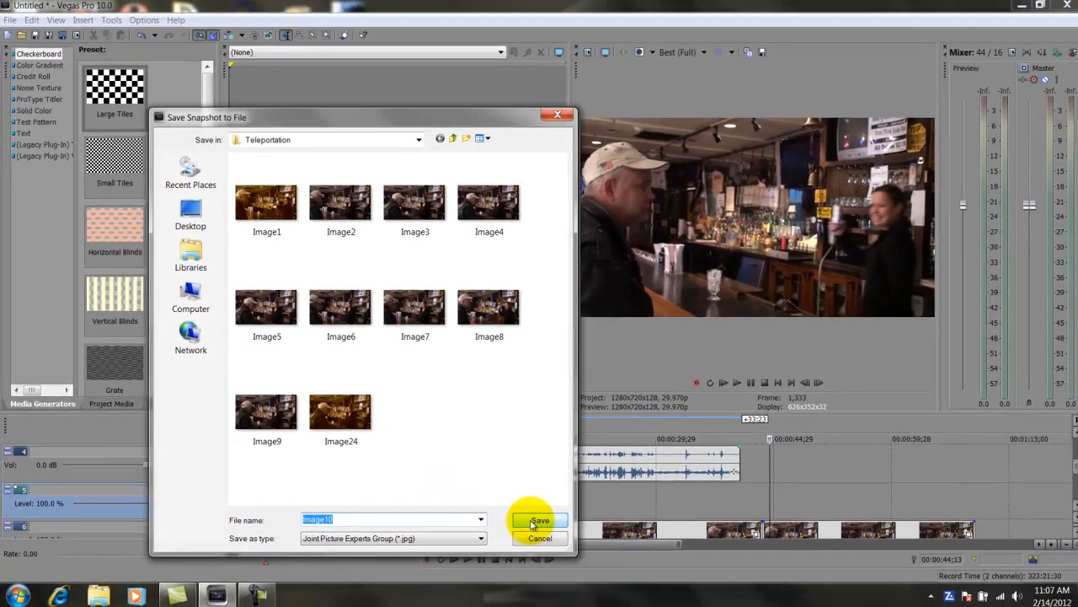
left_click(628, 559)
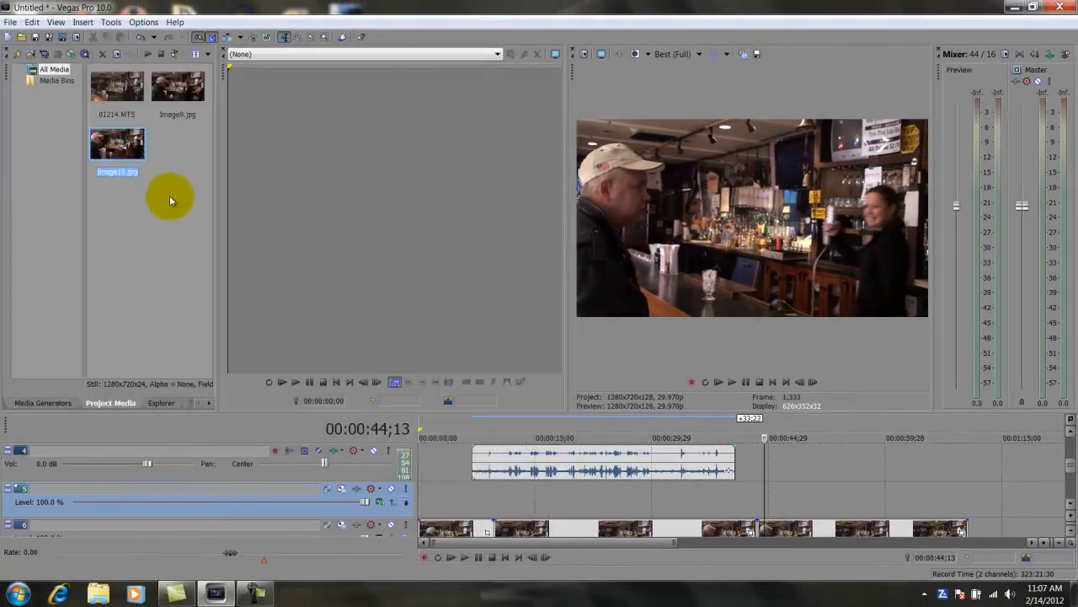
- Place Image10.jpg at 00:00:44;13 above the bar footage, on track 2 with the first snapshot
mouse_move(109, 147)
left_mouse_down()
mouse_move(815, 377)
mouse_move(785, 478)
mouse_move(769, 487)
mouse_move(774, 426)
mouse_move(766, 450)
left_mouse_up()
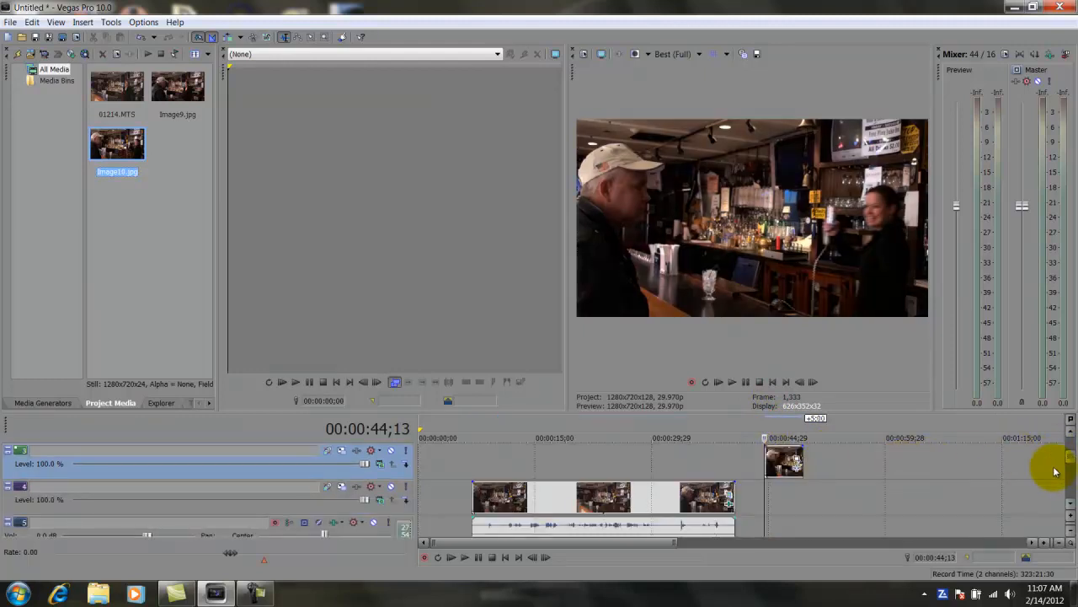
scroll(1066, 455, "up", 1)
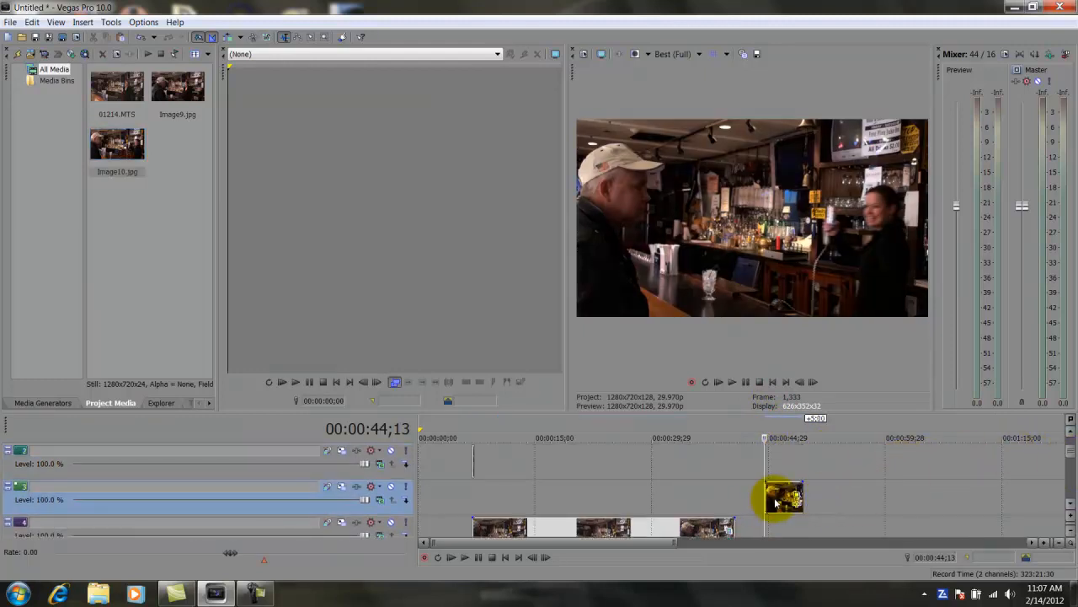
left_click_drag(776, 503, 768, 464)
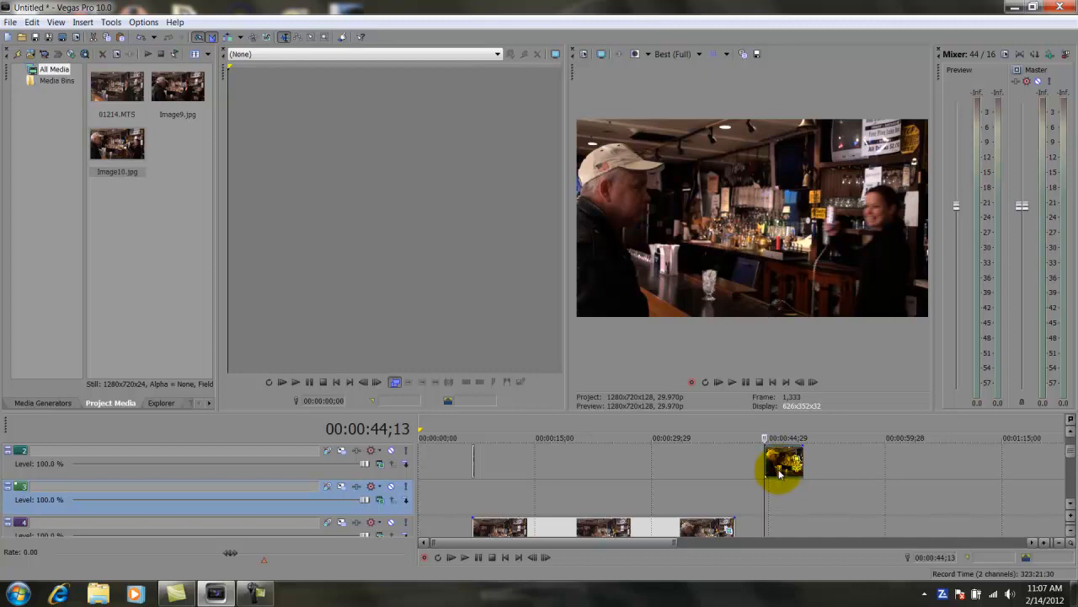
- Split the Image10 snapshot at 00:00:44;20 and delete the part after the split
scroll(779, 472, "up", 6)
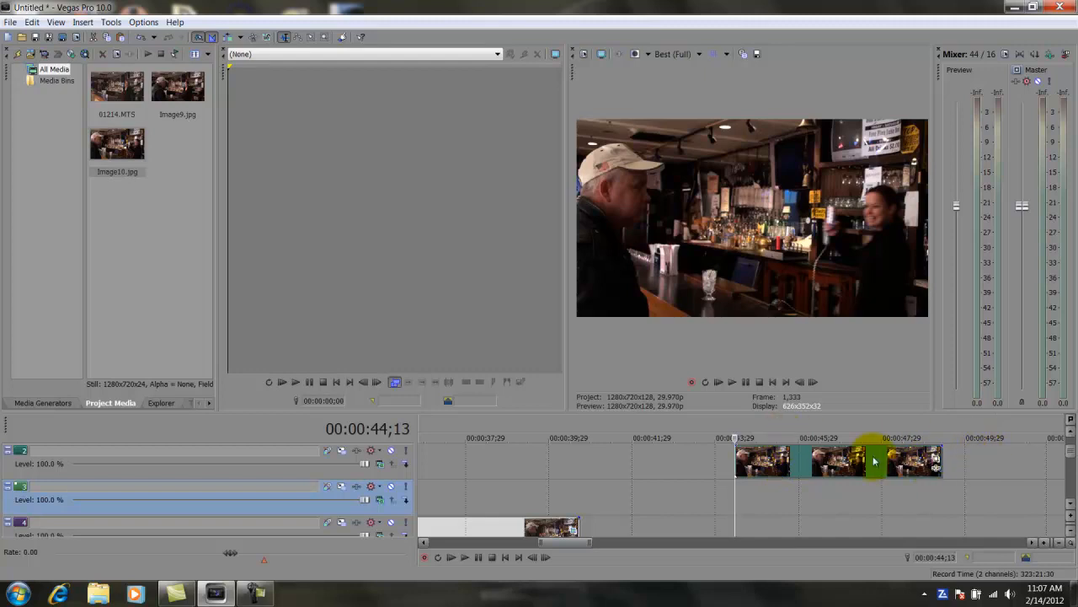
scroll(818, 458, "up", 2)
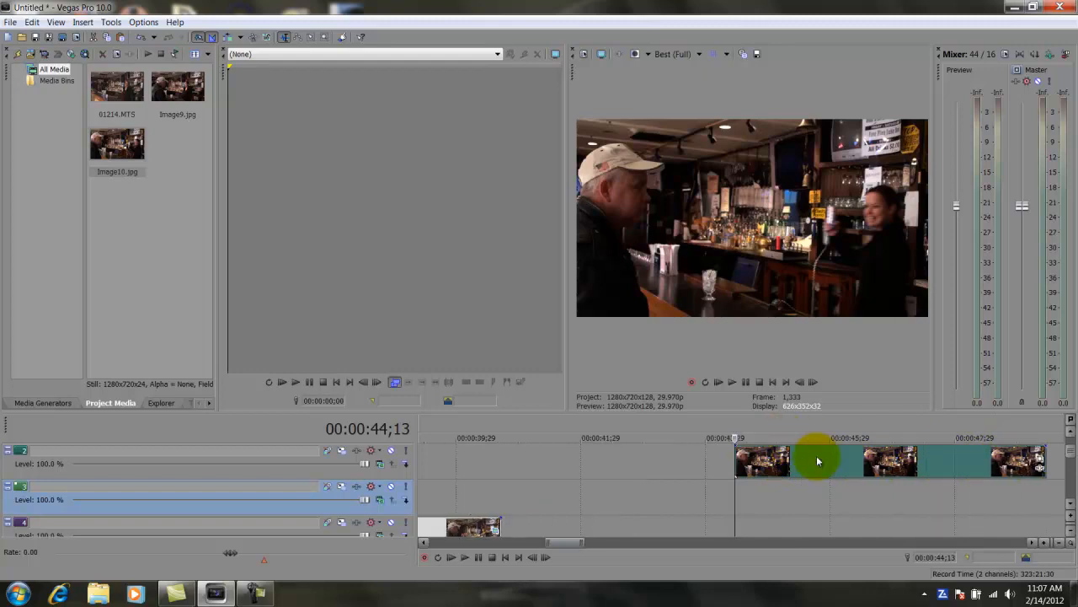
left_click(741, 482)
left_click(749, 483)
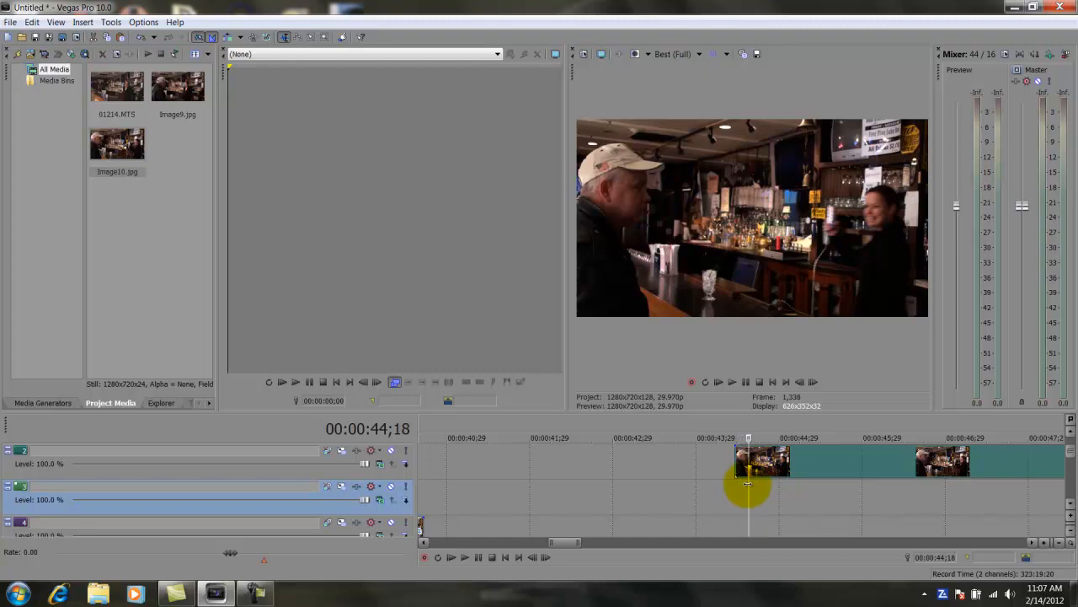
scroll(749, 487, "up", 5)
left_click_drag(727, 491, 769, 464)
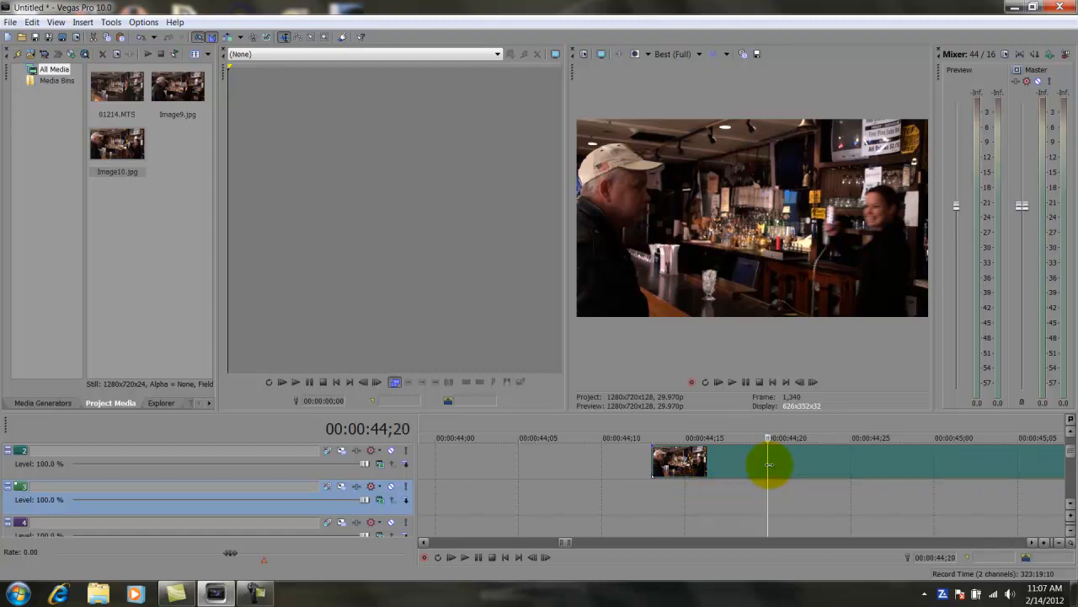
left_click(847, 465)
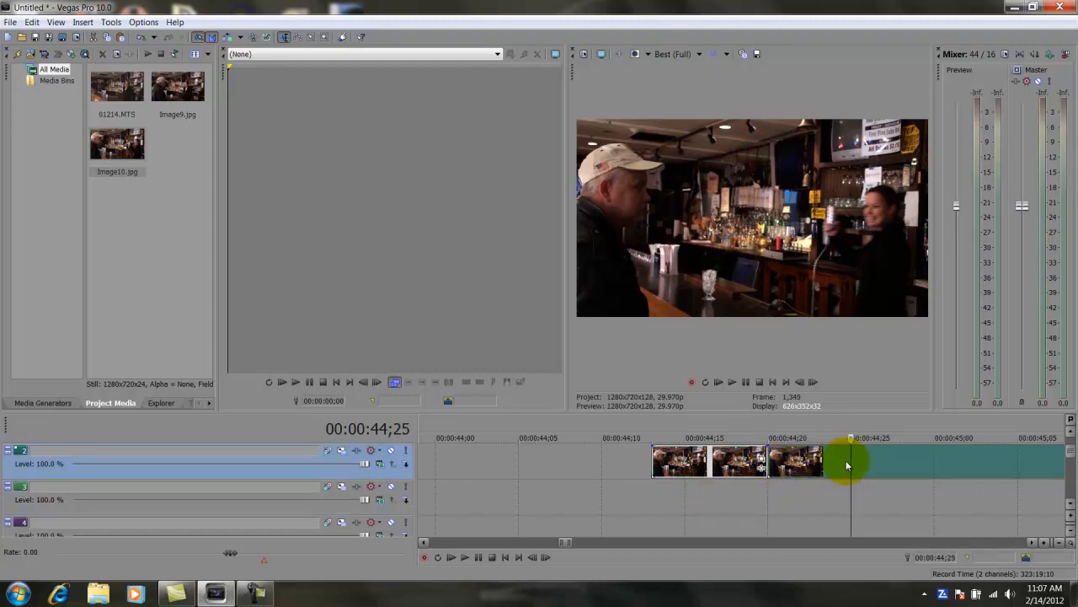
key("Delete")
- Open Event Pan/Crop for the Image10 snapshot, widen the window and enable the mask at the snapshot's first frame
scroll(839, 459, "up", 2)
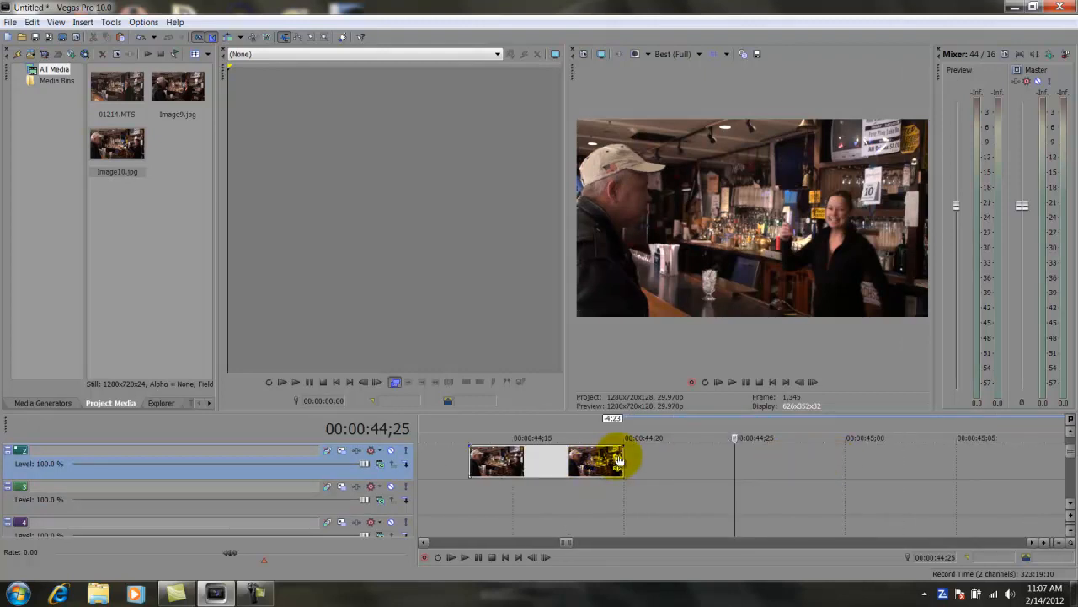
left_click(530, 498)
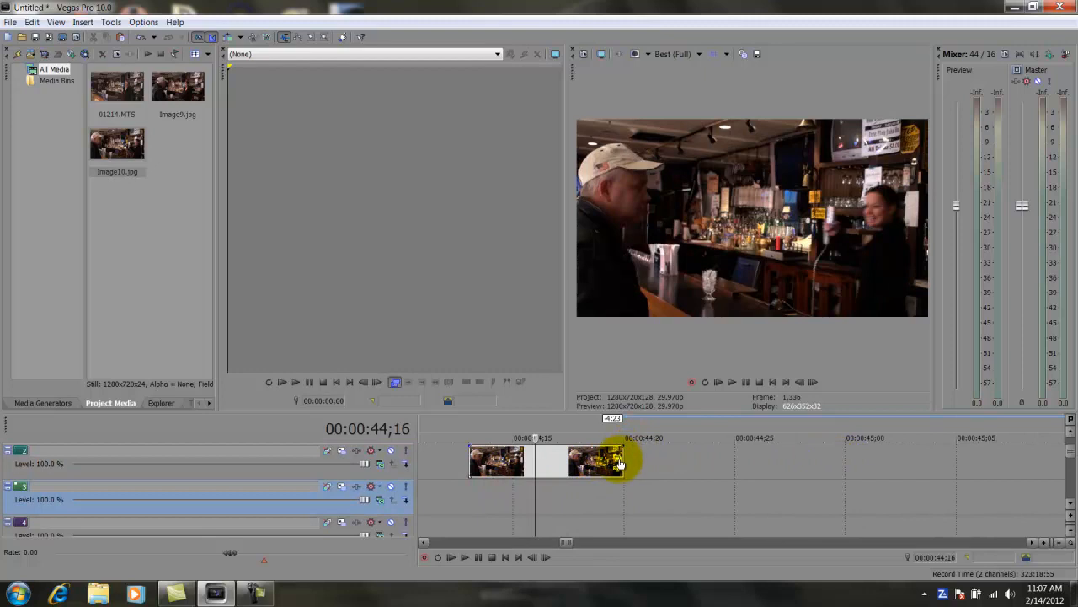
left_click(618, 462)
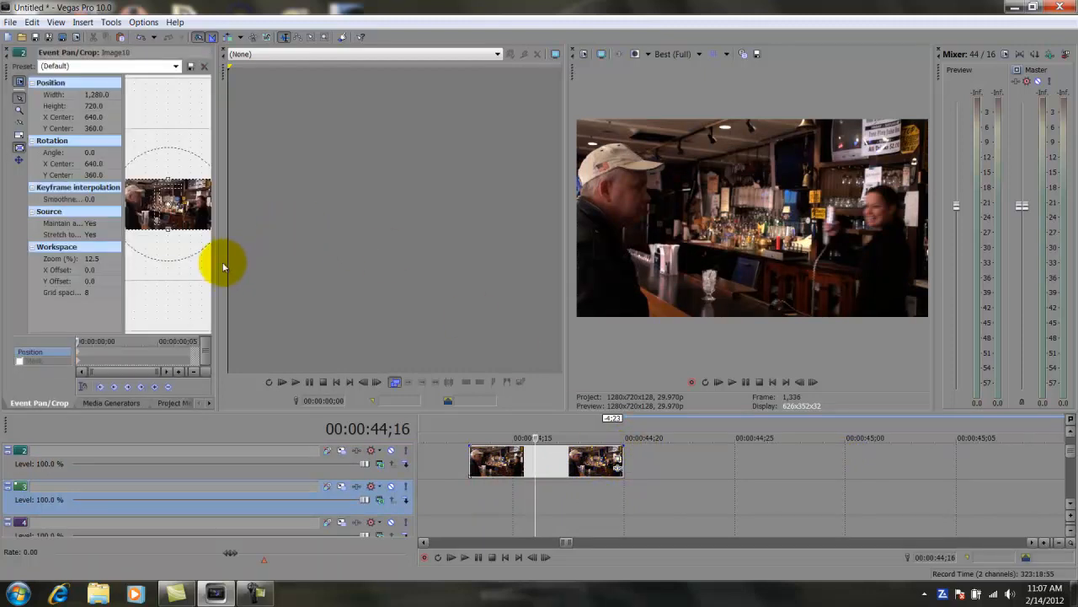
left_click_drag(216, 264, 510, 265)
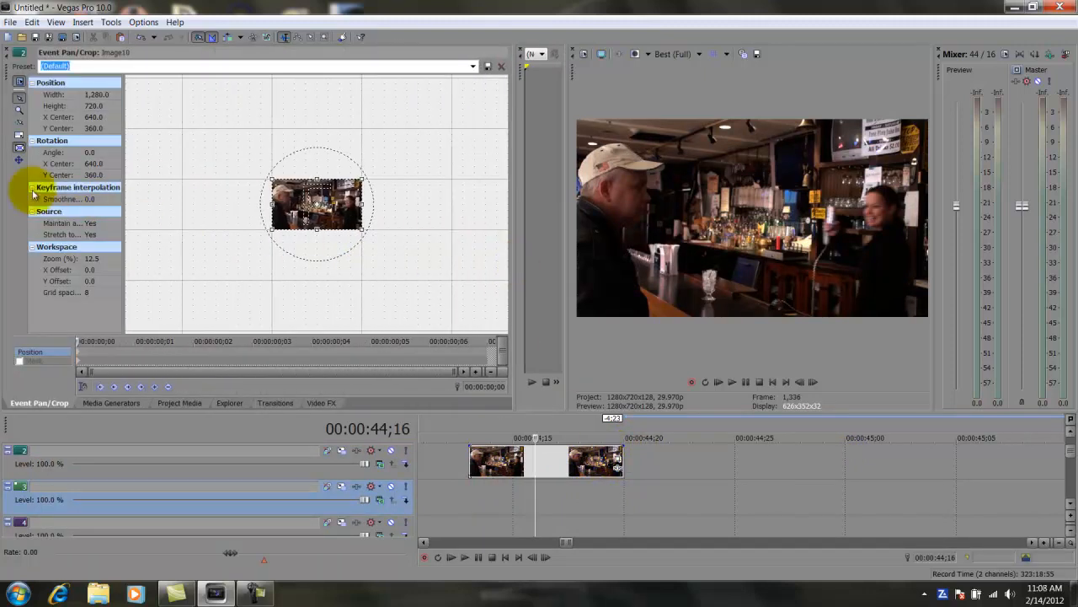
left_click(18, 360)
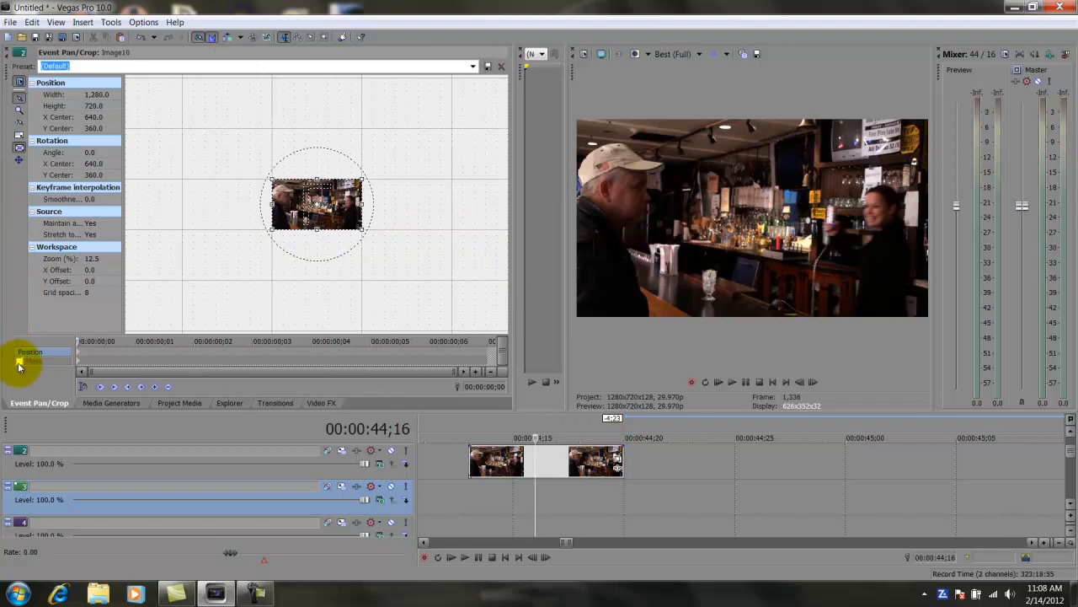
scroll(368, 257, "up", 10)
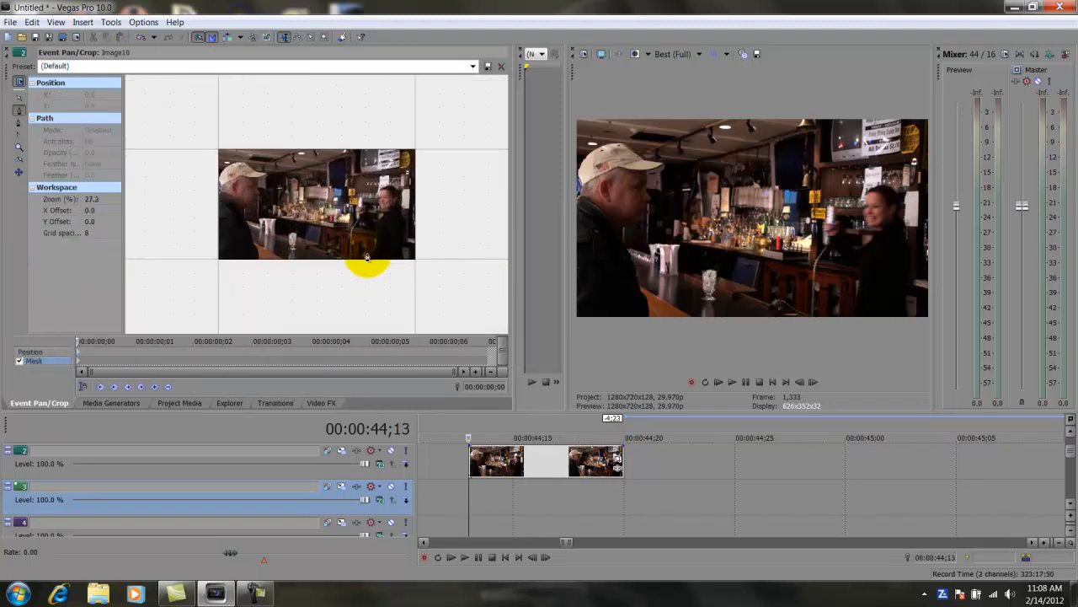
scroll(368, 257, "up", 2)
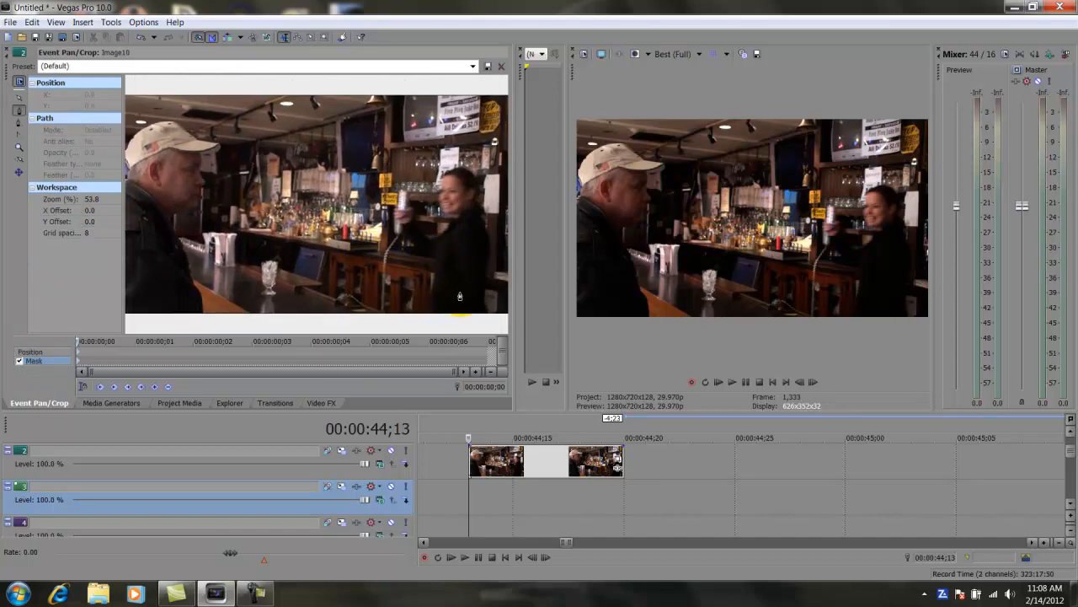
- Draw a closed mask around the woman, following her body, raised arm, drink gun and head down to the frame's lower edge
left_click(427, 316)
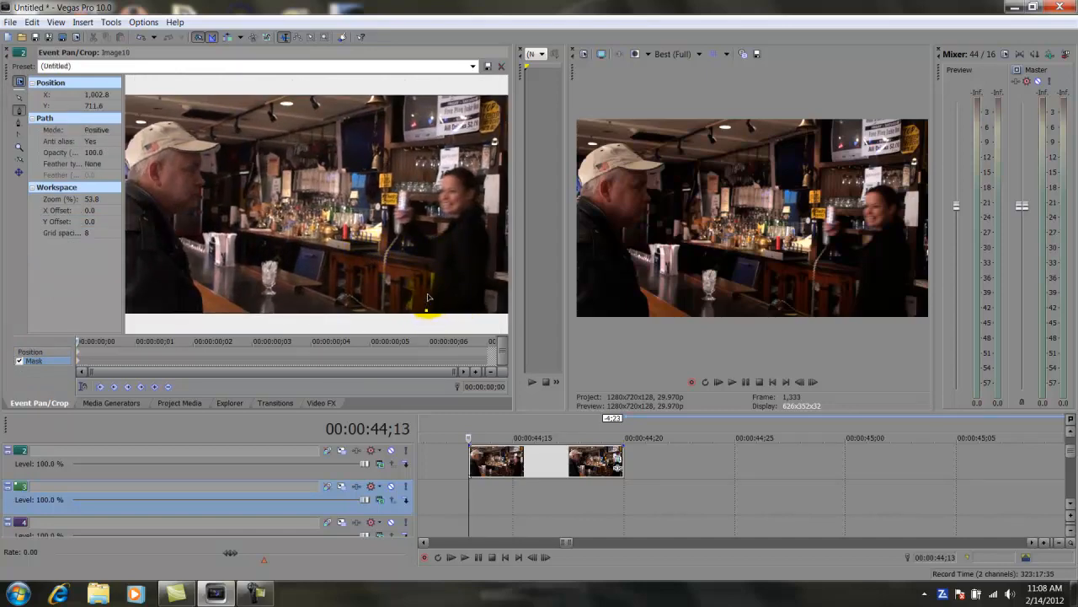
left_click(429, 295)
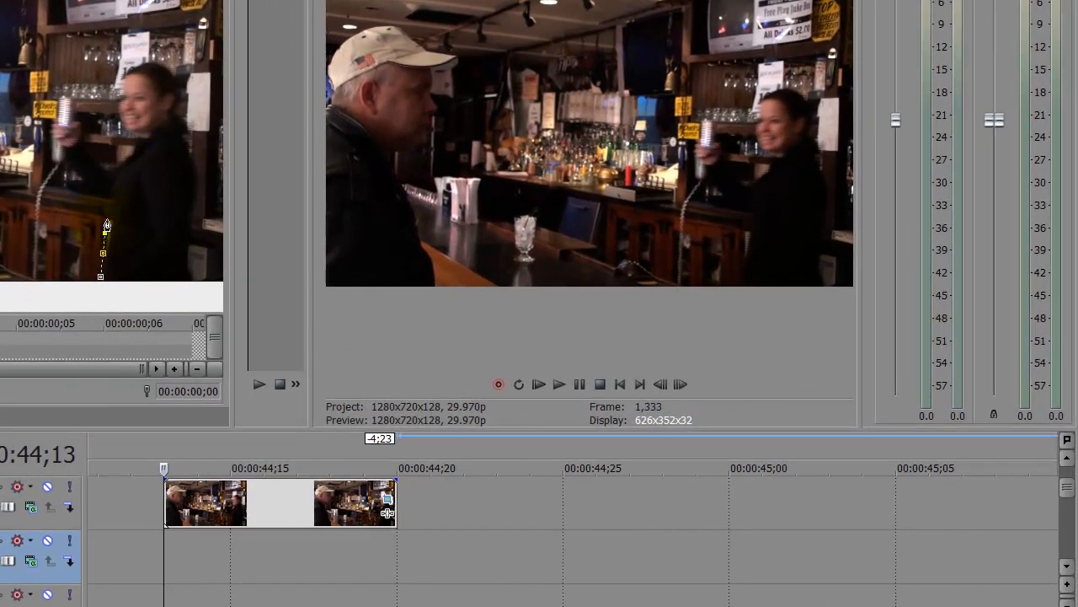
left_click(74, 180)
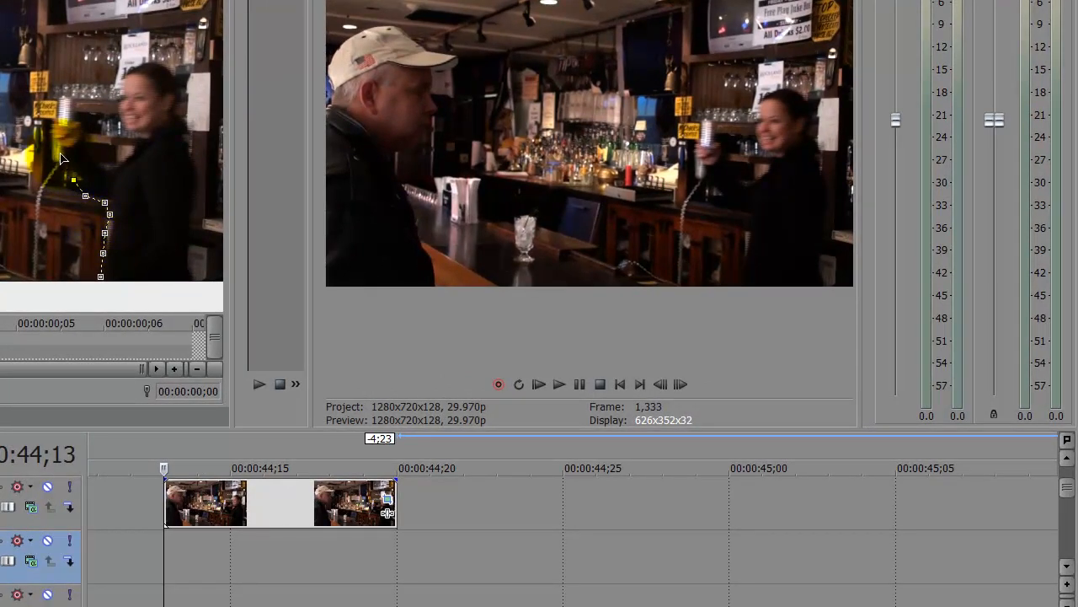
left_click(60, 155)
left_click(50, 144)
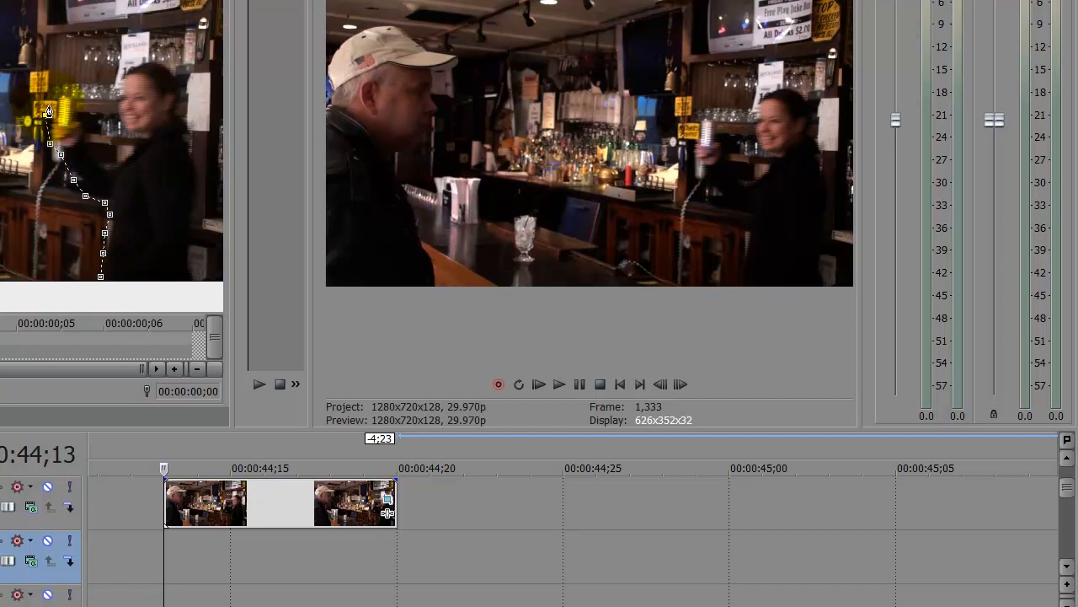
left_click(57, 86)
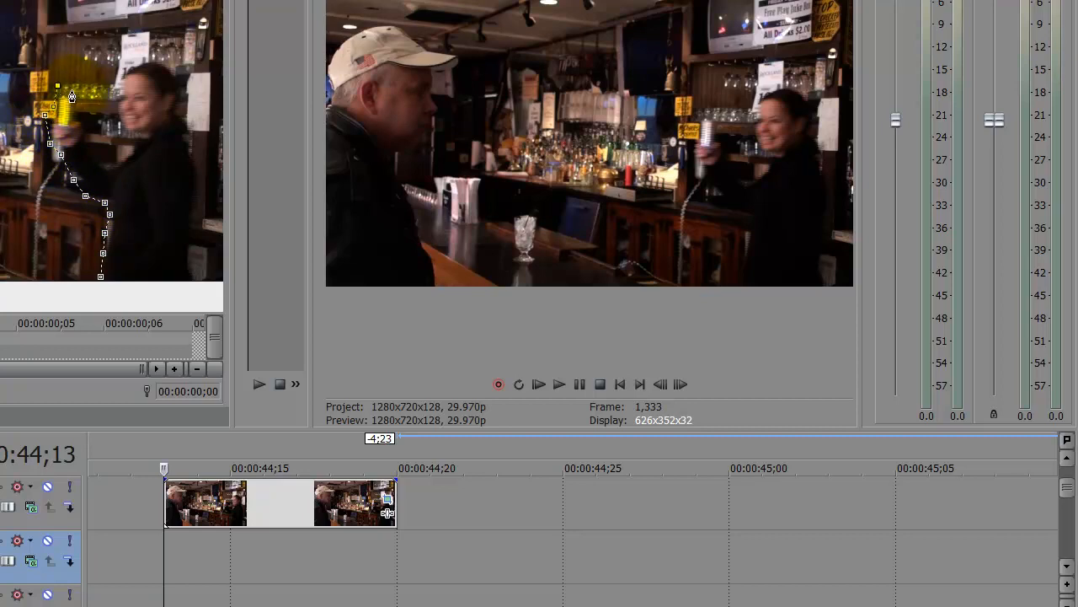
left_click(72, 90)
left_click(81, 100)
left_click(90, 133)
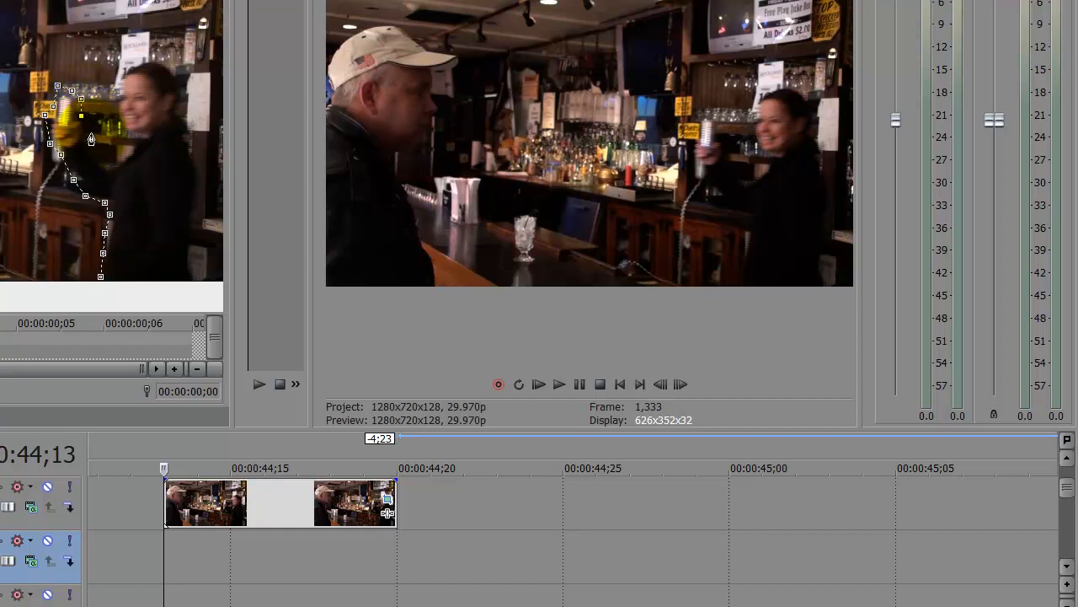
left_click(114, 158)
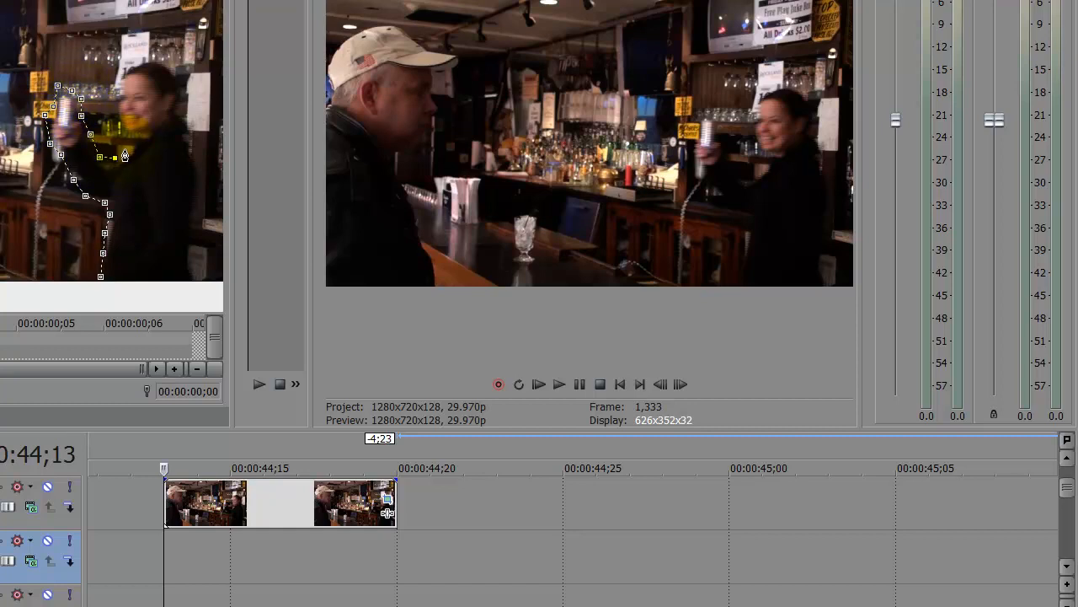
left_click(134, 144)
left_click(122, 135)
left_click(114, 121)
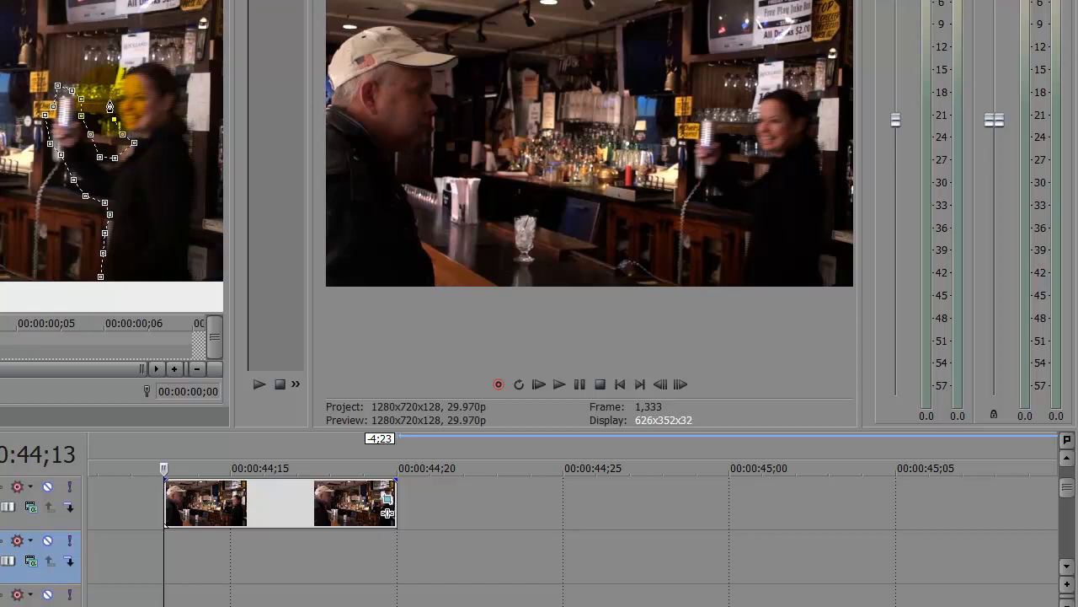
left_click(112, 97)
left_click(119, 72)
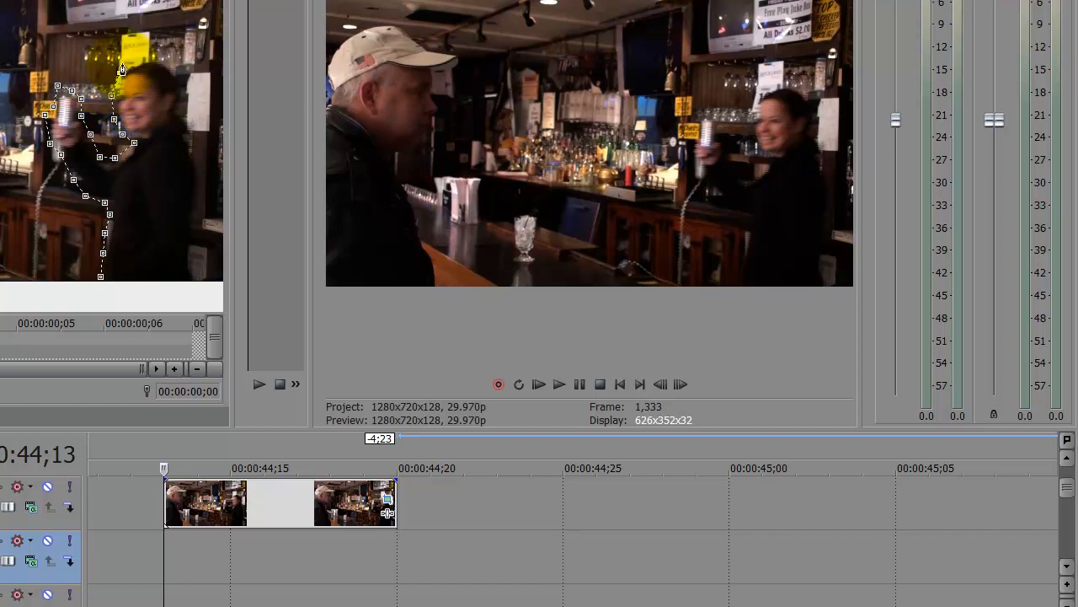
left_click(128, 59)
left_click(144, 54)
left_click(158, 54)
left_click(177, 71)
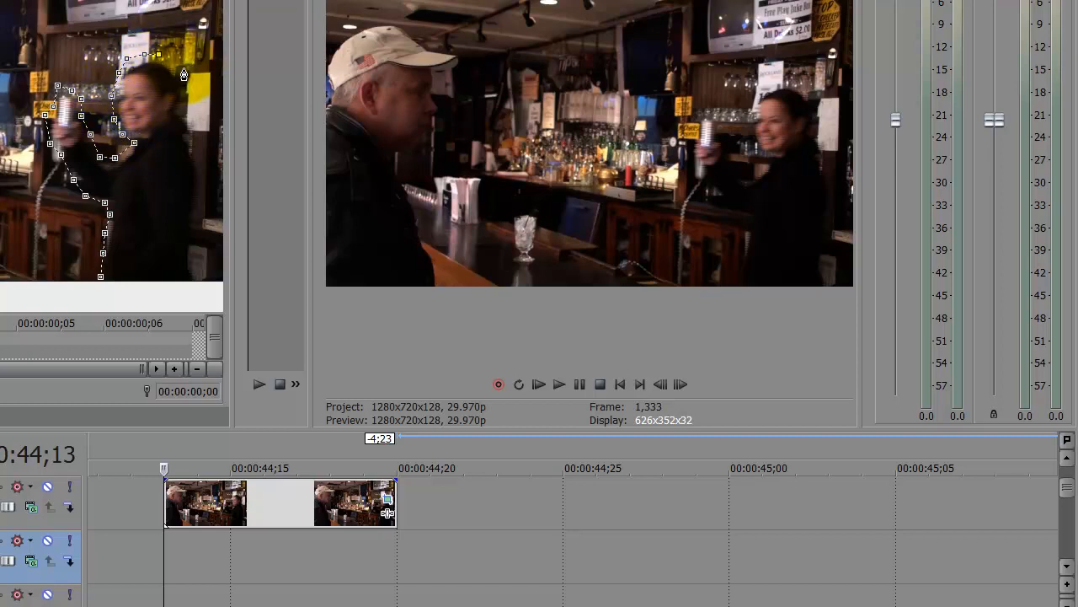
left_click(185, 87)
left_click(185, 108)
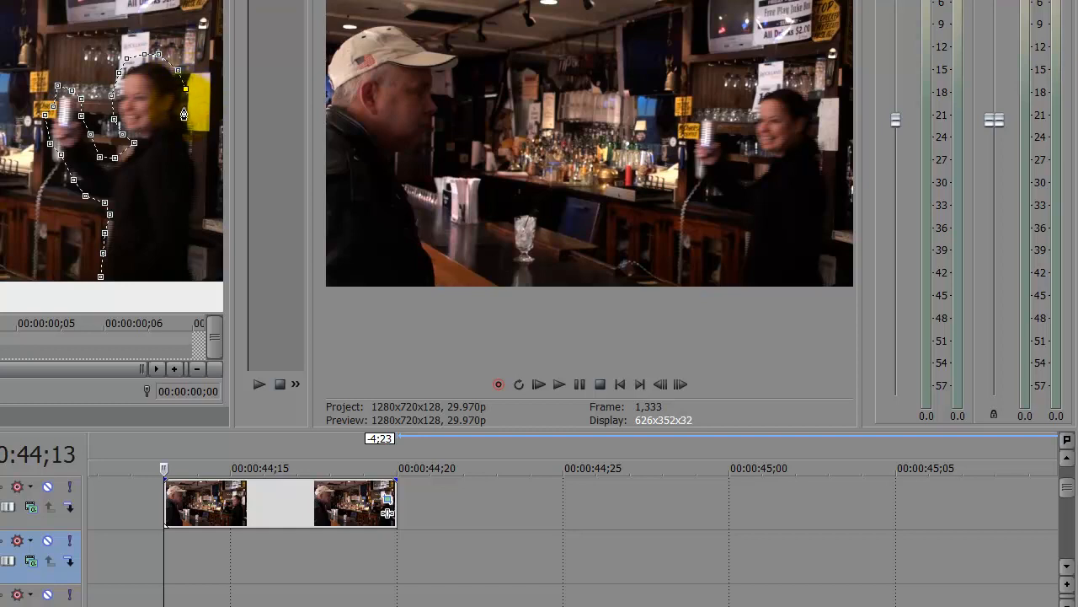
left_click(193, 132)
left_click(200, 149)
left_click(202, 168)
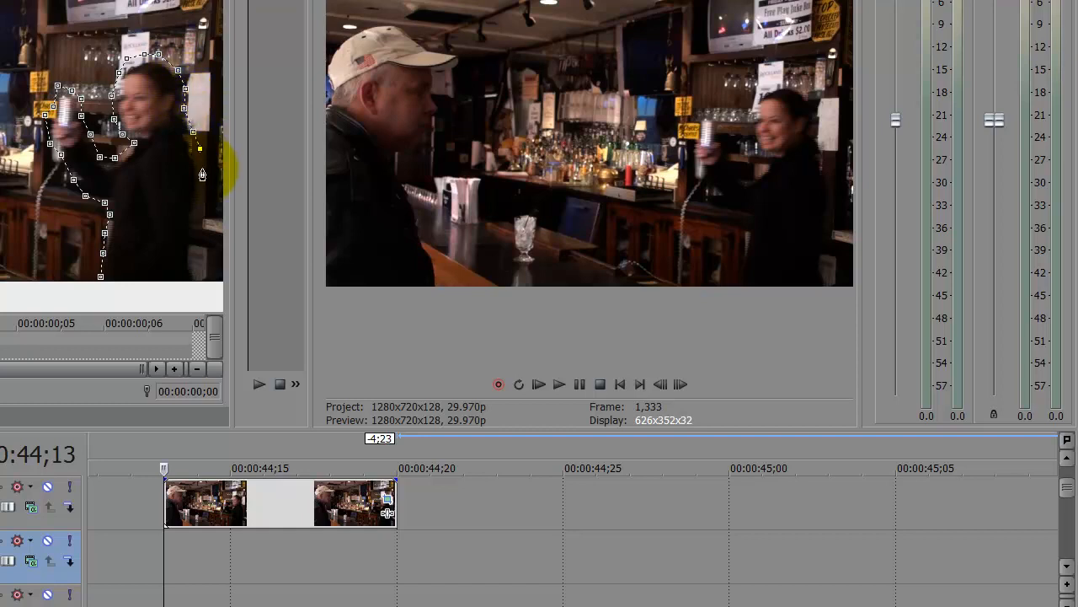
left_click(201, 205)
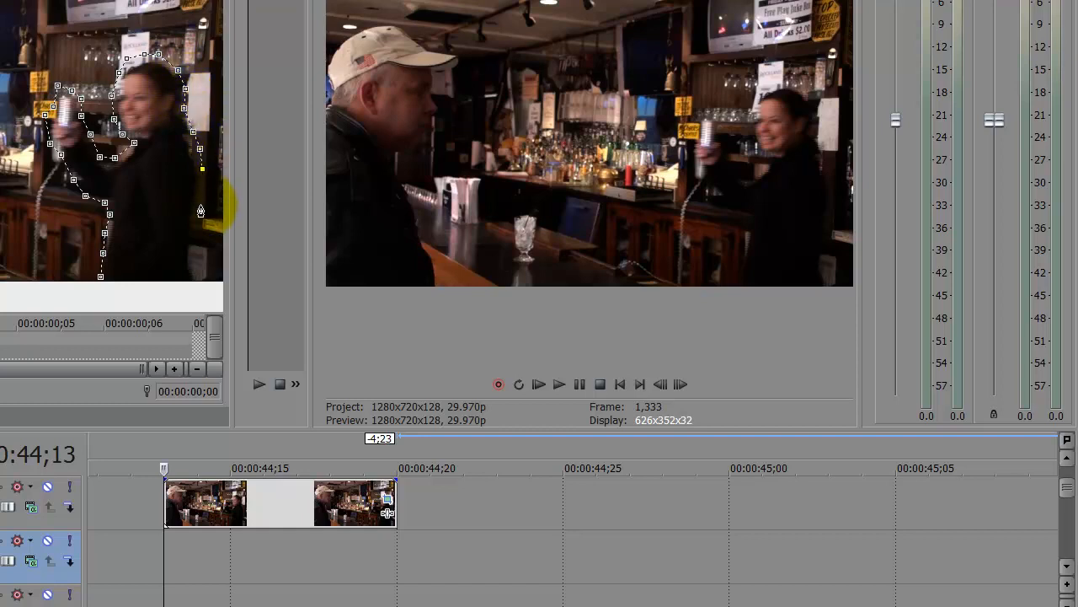
left_click(197, 261)
left_click(201, 282)
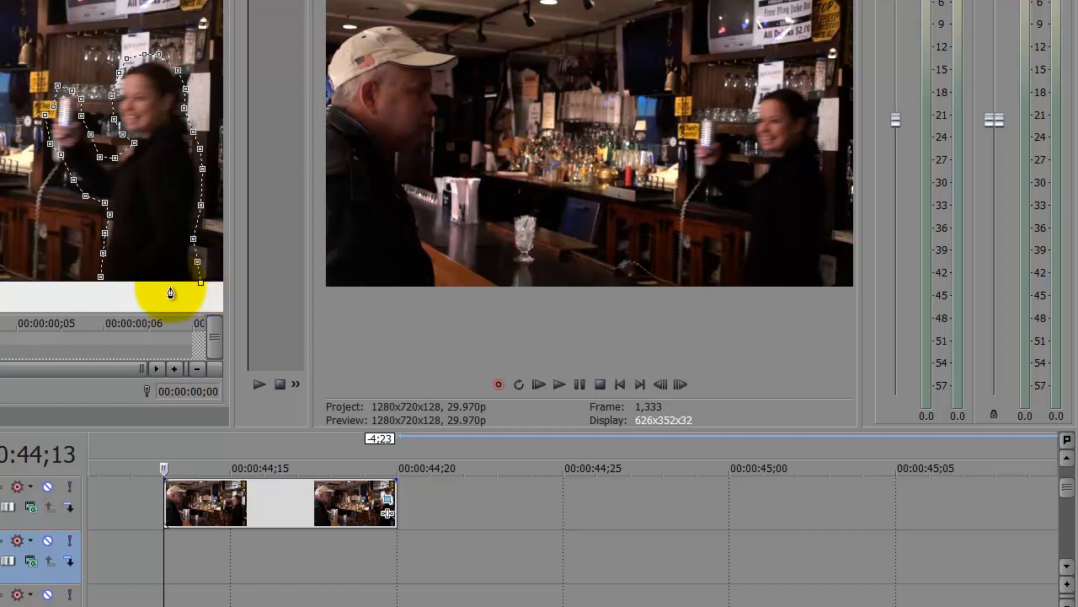
left_click(99, 287)
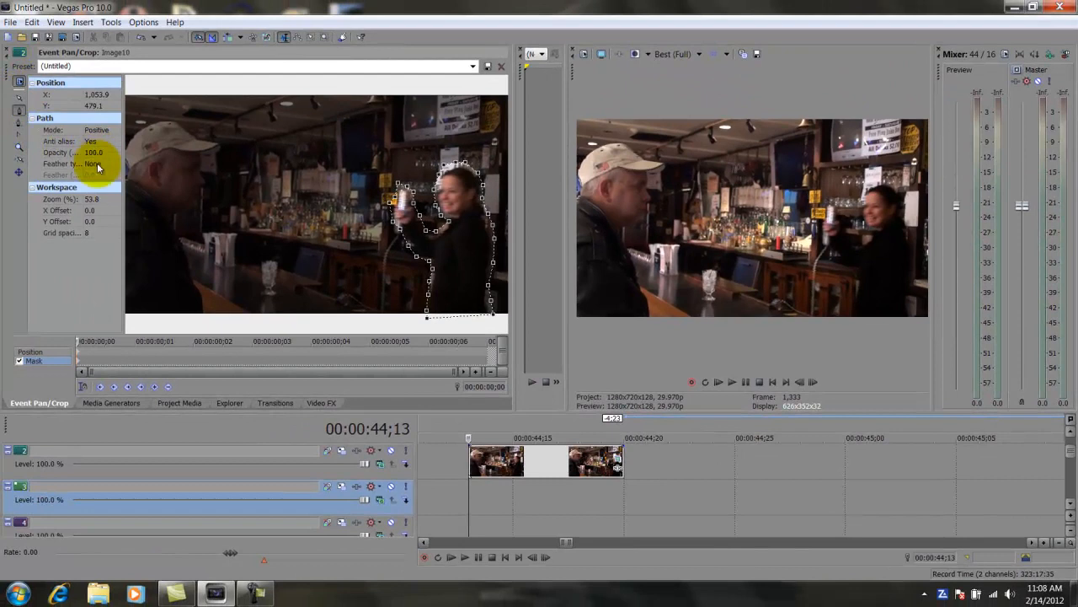
- Set the mask's feather type to Out with a feather of 2%, and close Event Pan/Crop
left_click(98, 166)
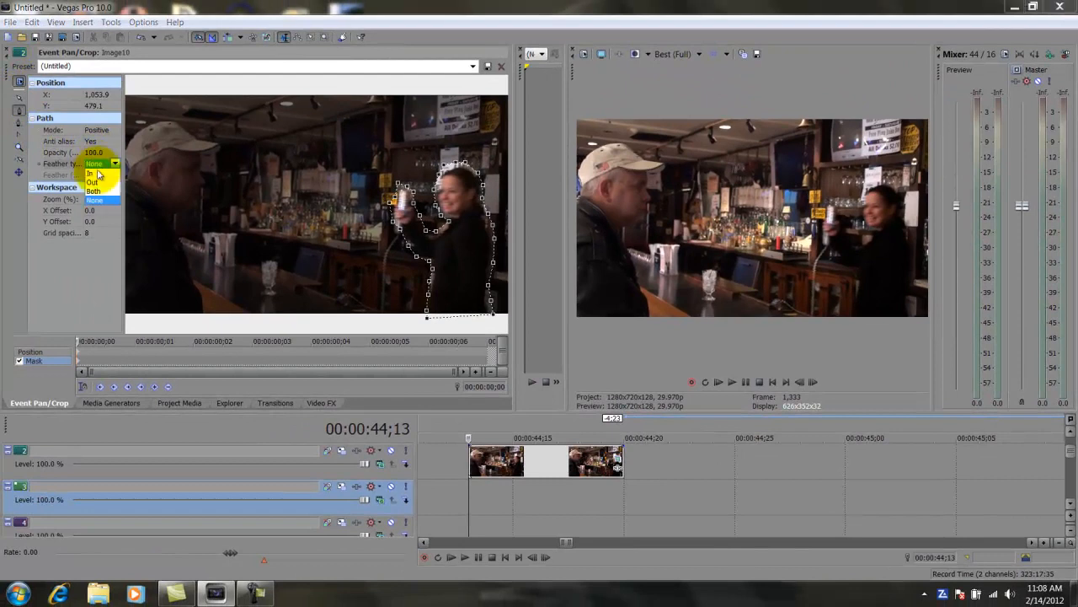
left_click(95, 184)
left_click(98, 175)
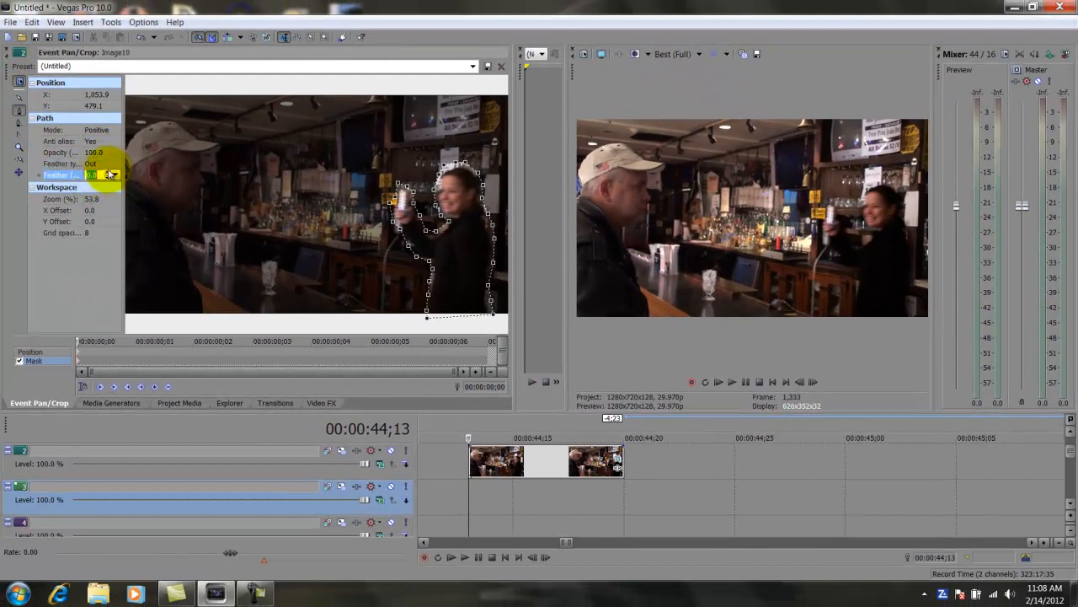
type("2")
key("Return")
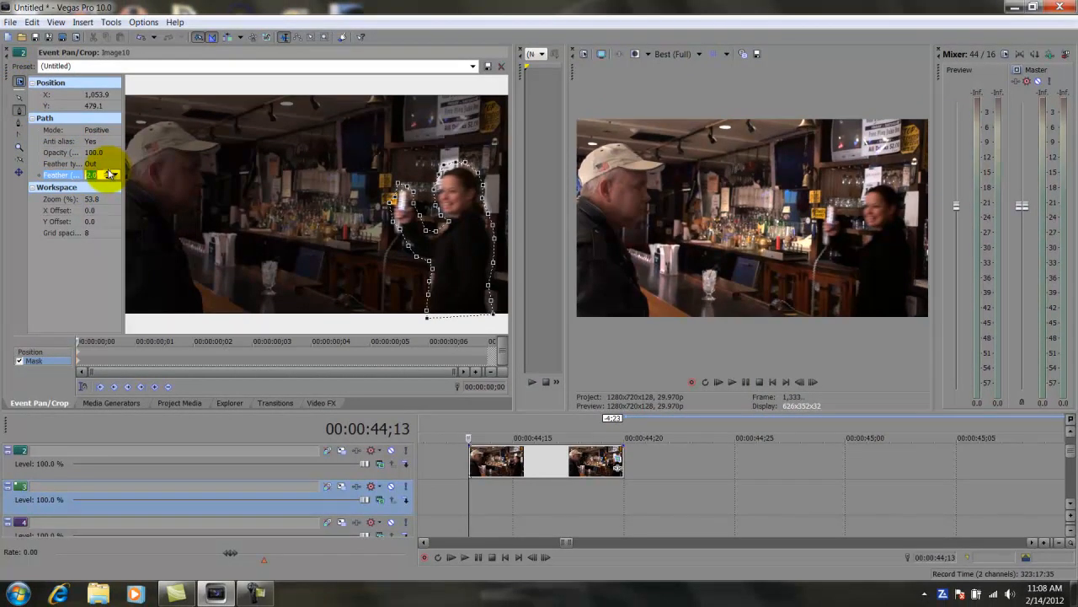
left_click(5, 52)
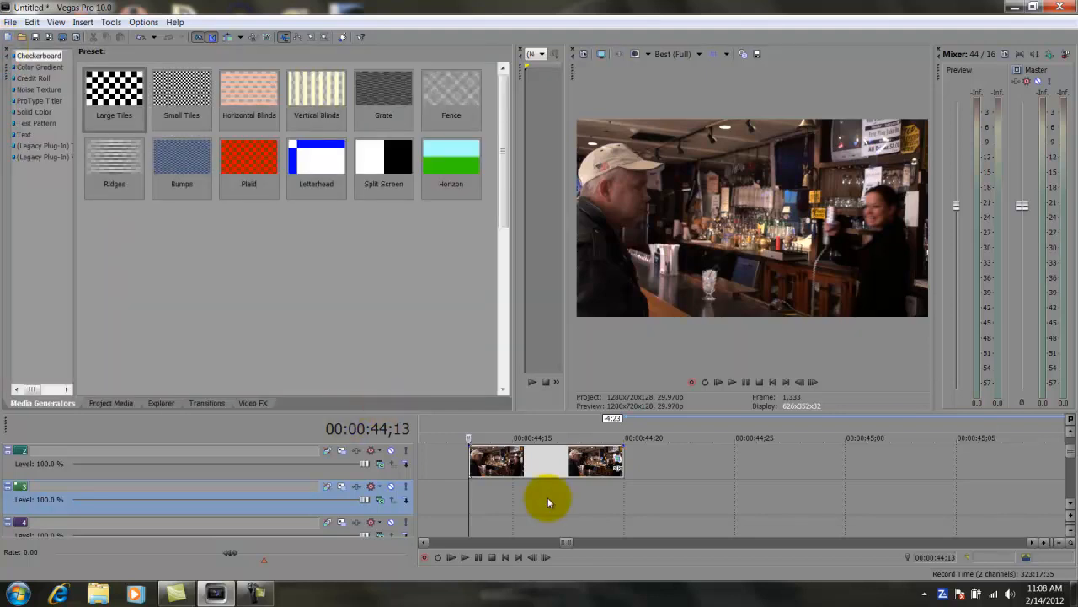
- Add the Sony Bump Map, Linear Blur and Pinch/Punch effects to the Image10 snapshot and widen the Video Event FX window
left_click(617, 469)
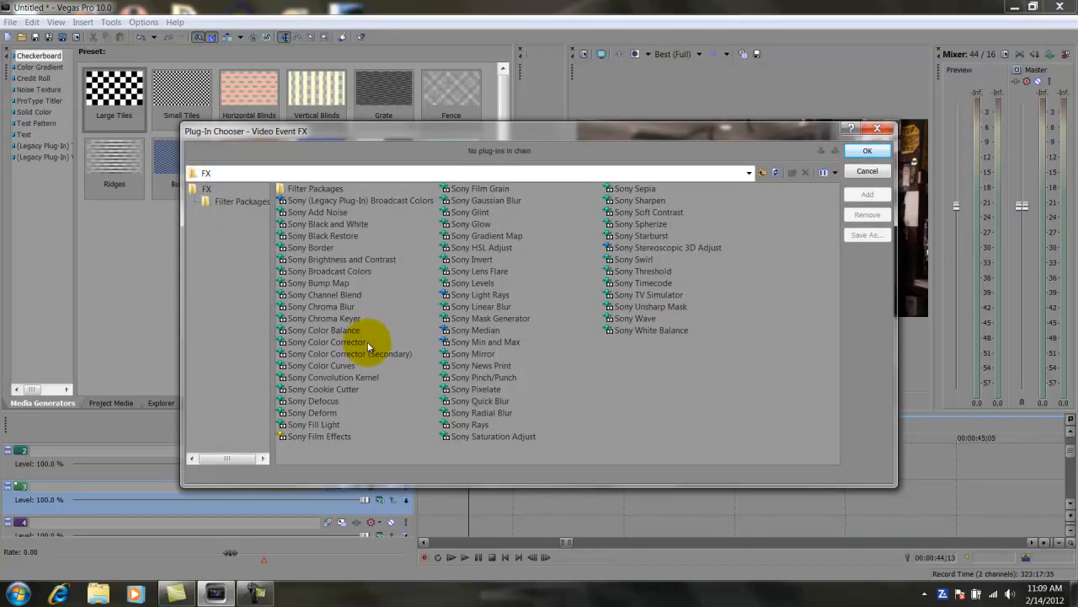
double_click(340, 285)
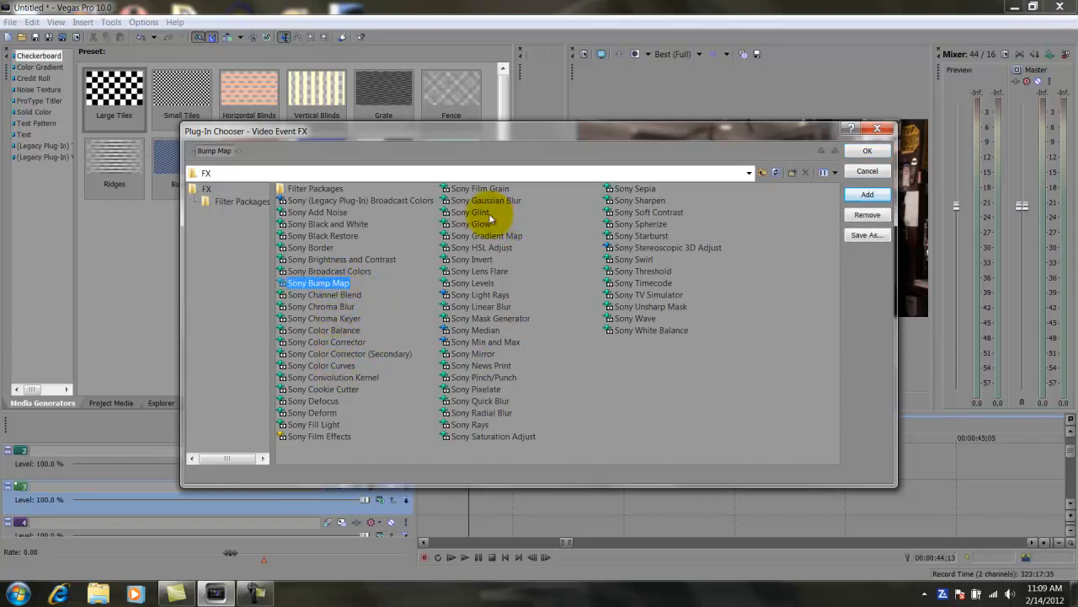
double_click(481, 307)
double_click(495, 377)
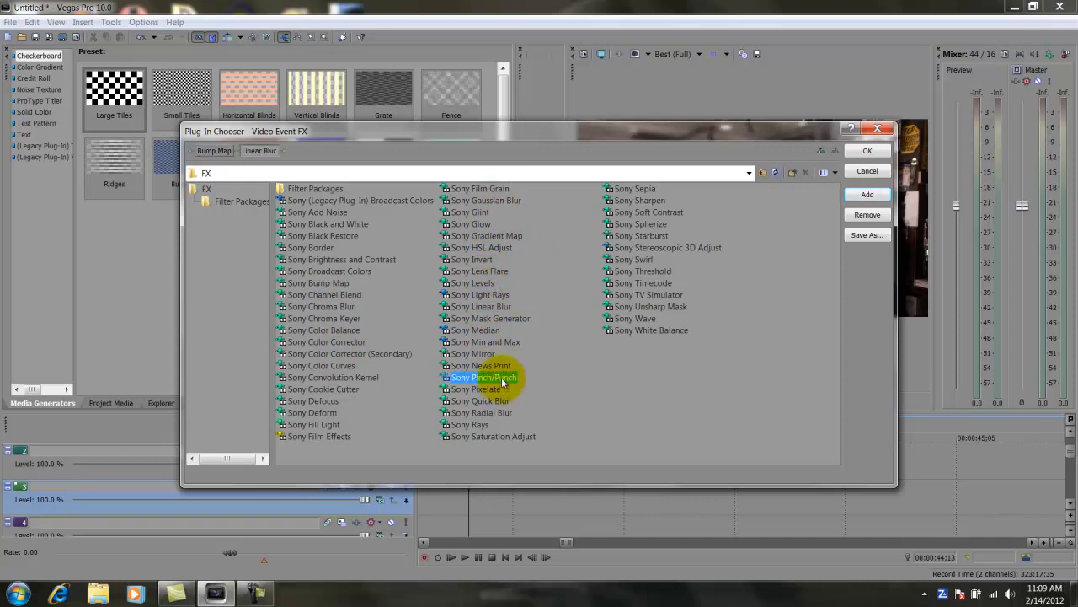
left_click(868, 150)
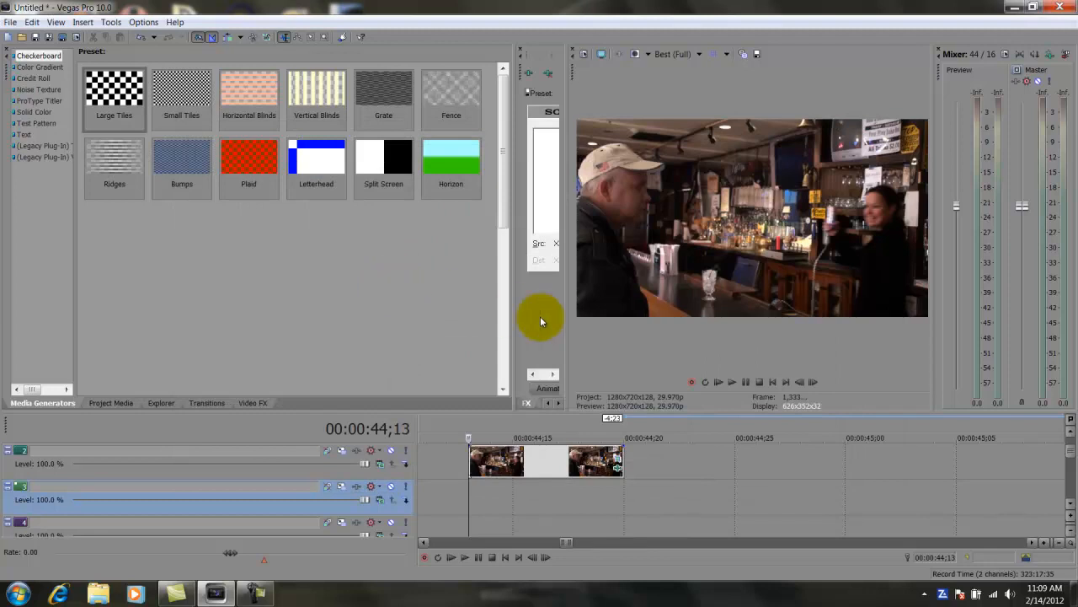
left_click_drag(509, 329, 147, 318)
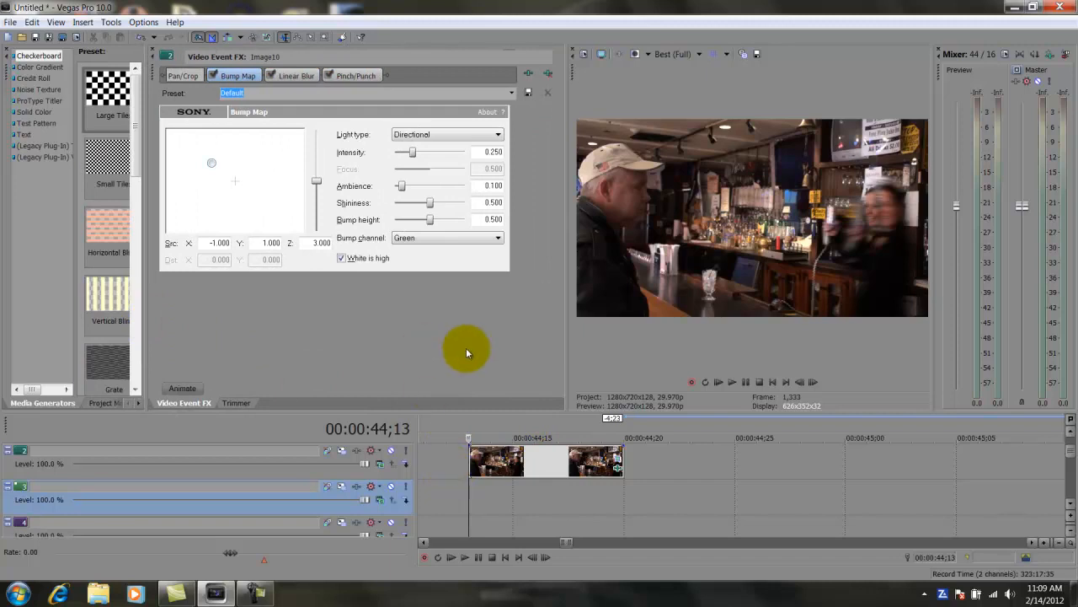
- Copy the masked background clip on track 4 and paste the copy directly after its end at 00:00:40;21
mouse_move(1067, 436)
left_mouse_down()
mouse_move(1072, 466)
mouse_move(1070, 438)
left_mouse_up()
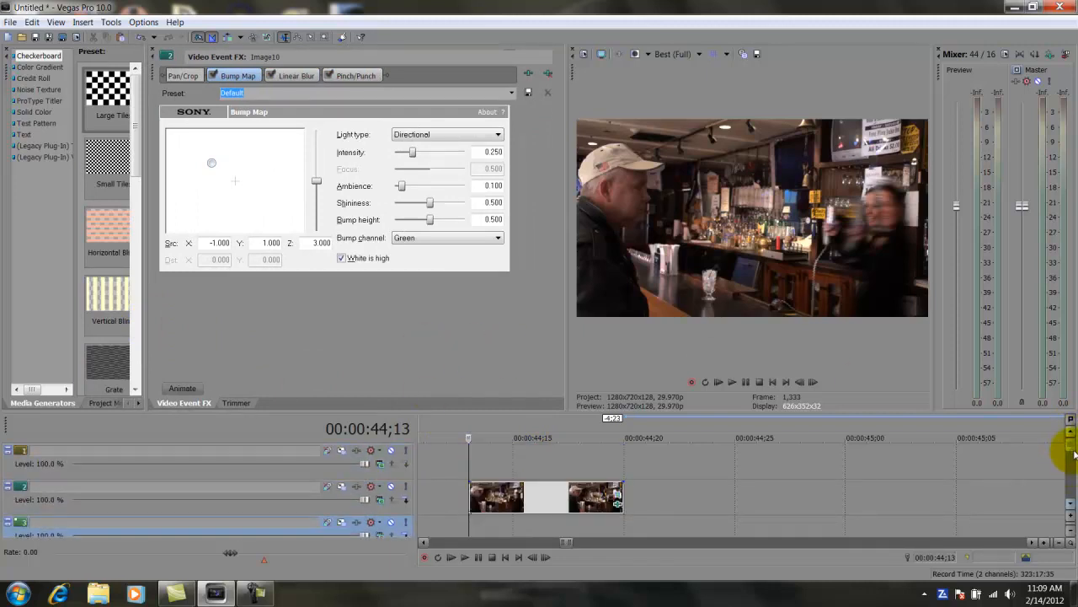
left_click(850, 474)
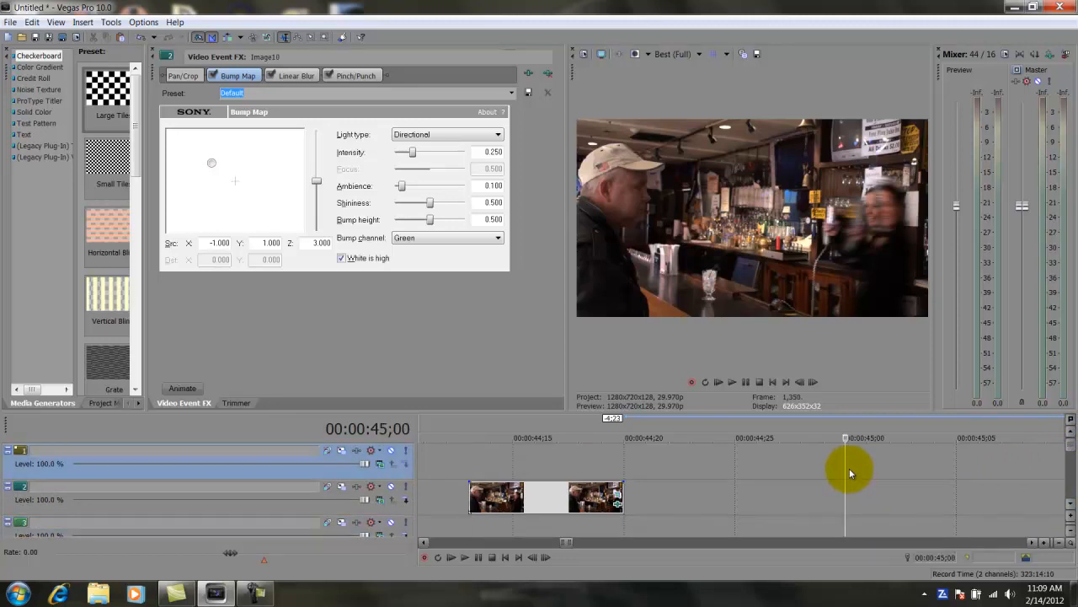
scroll(850, 472, "down", 3)
left_click_drag(1067, 441, 1071, 469)
scroll(877, 479, "down", 3)
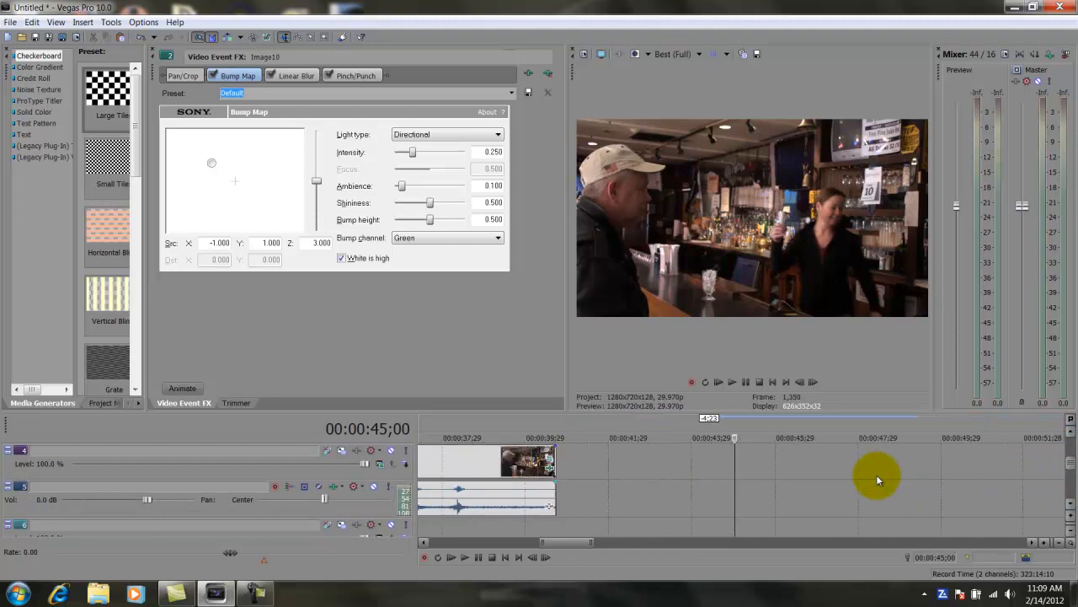
scroll(877, 478, "down", 1)
scroll(877, 479, "up", 1)
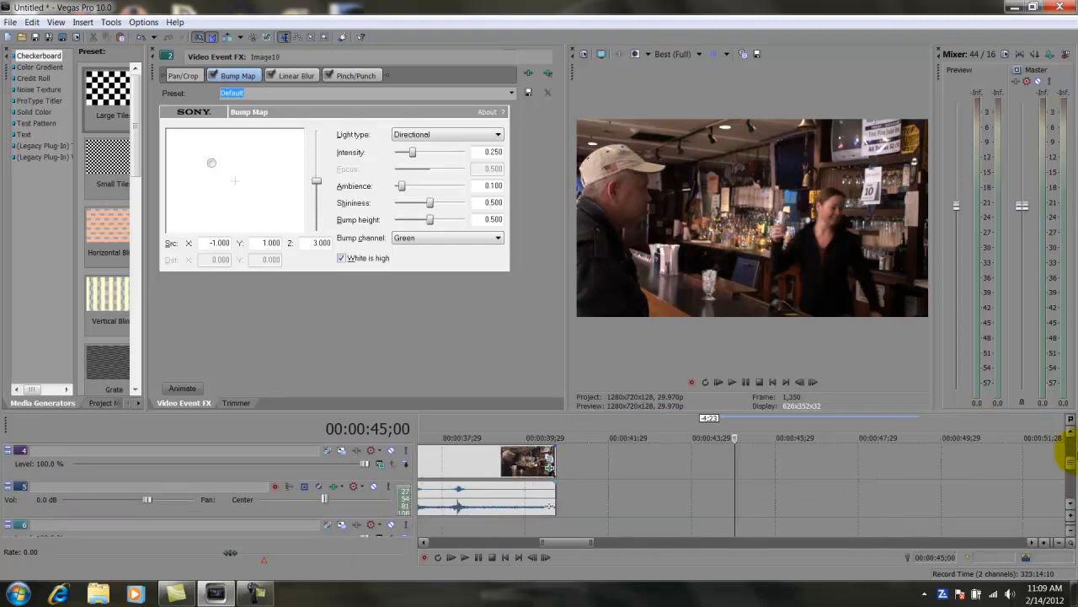
left_click_drag(1071, 459, 1067, 433)
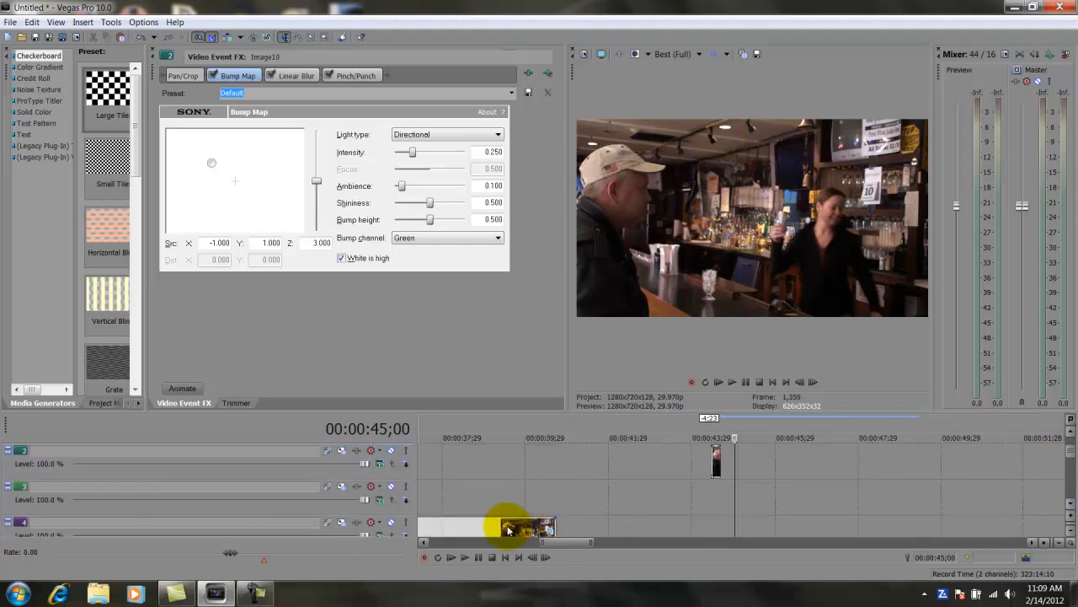
left_click(553, 523)
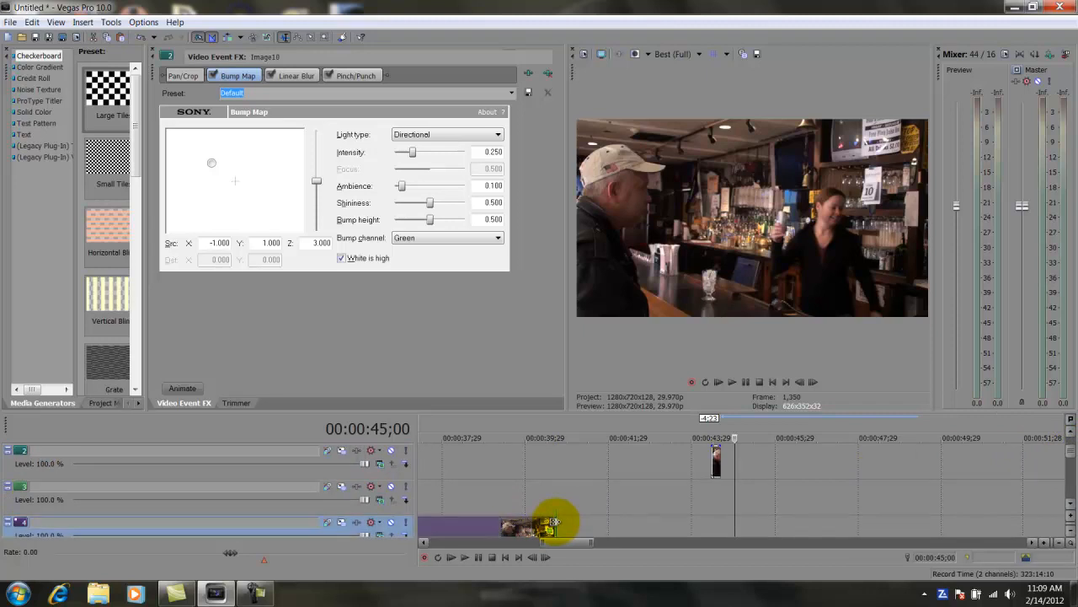
left_click(553, 522)
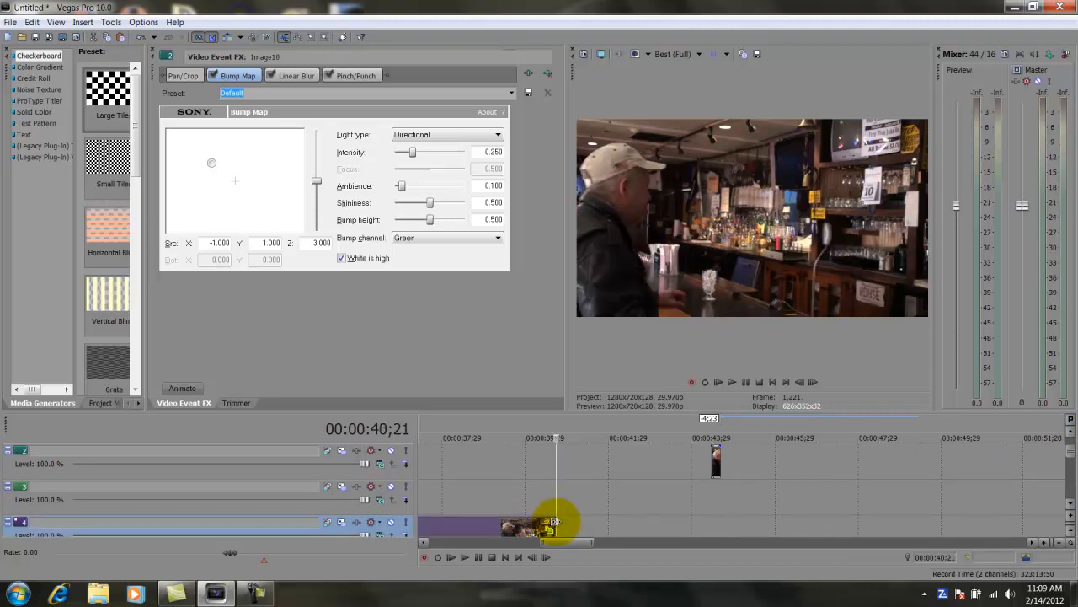
right_click(481, 525)
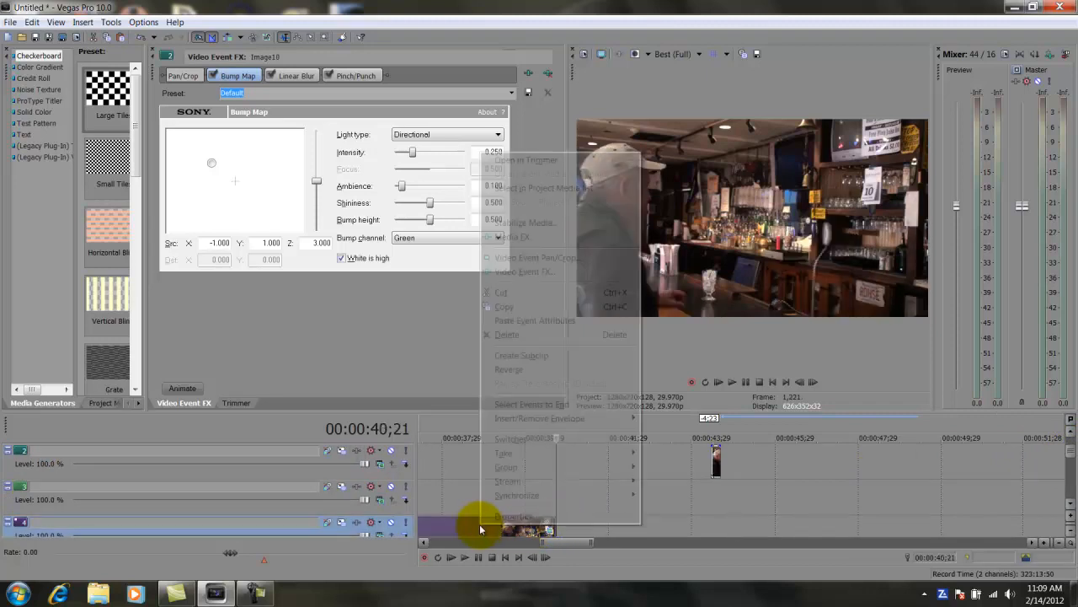
left_click(586, 291)
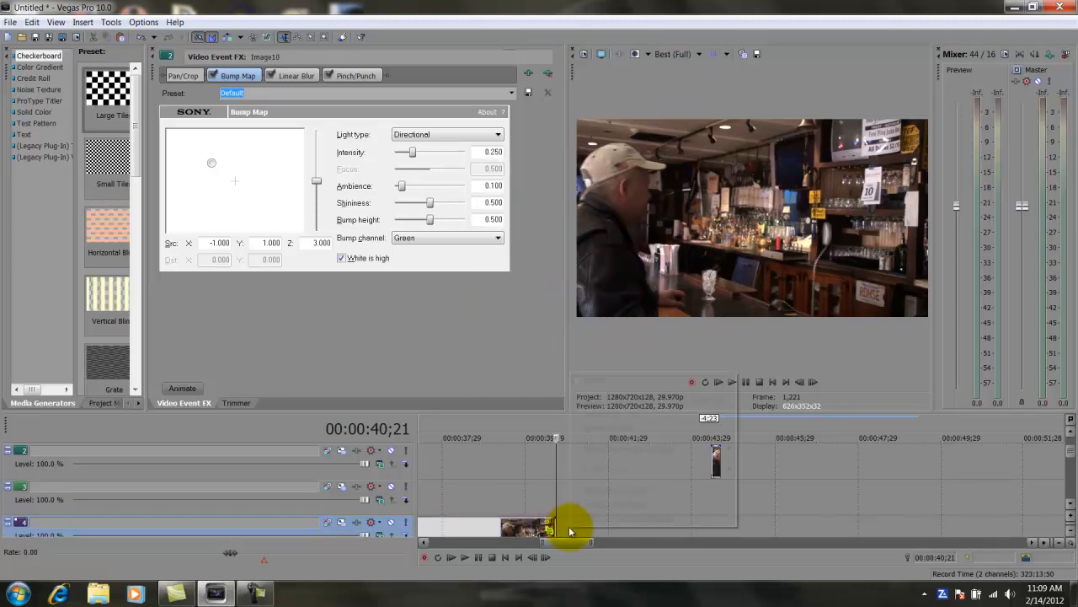
left_click(646, 380)
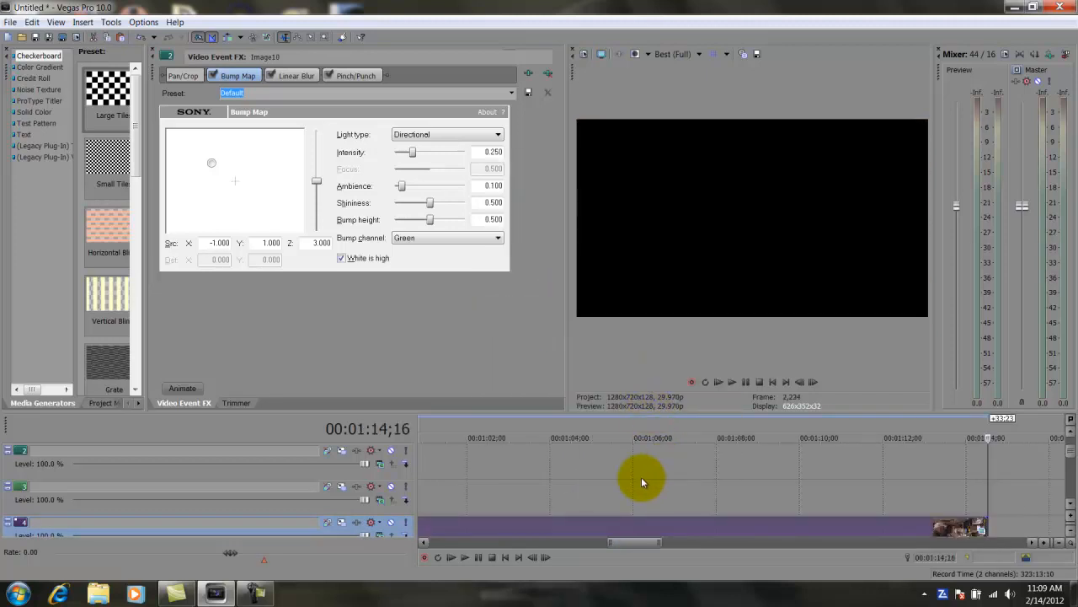
- Trim the end of the pasted background clip back to the end of the Image10 snapshot at 00:00:44;20
scroll(641, 477, "down", 10)
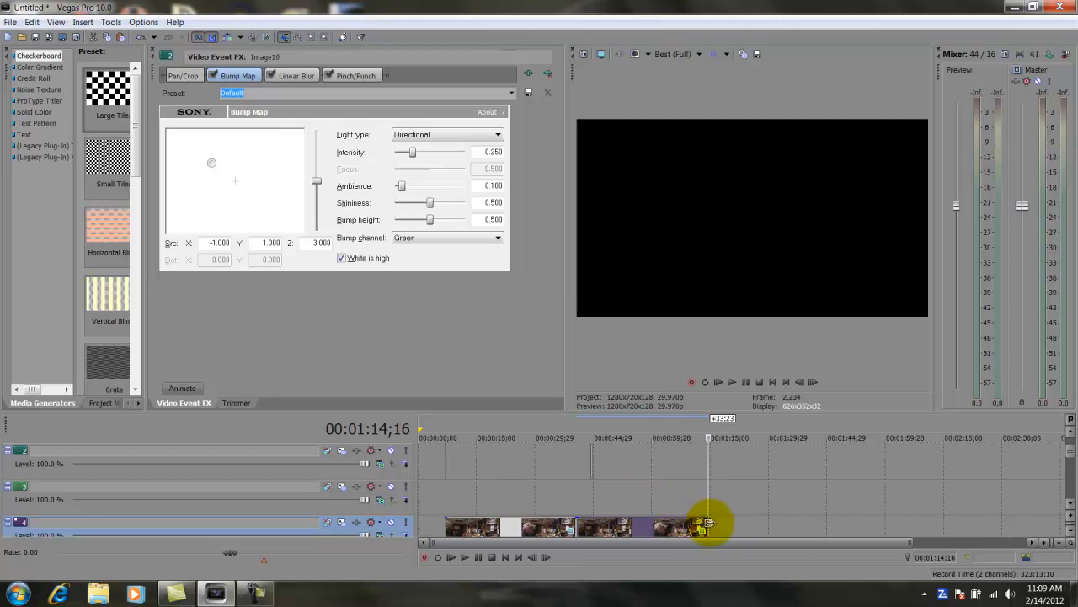
left_click_drag(708, 524, 595, 529)
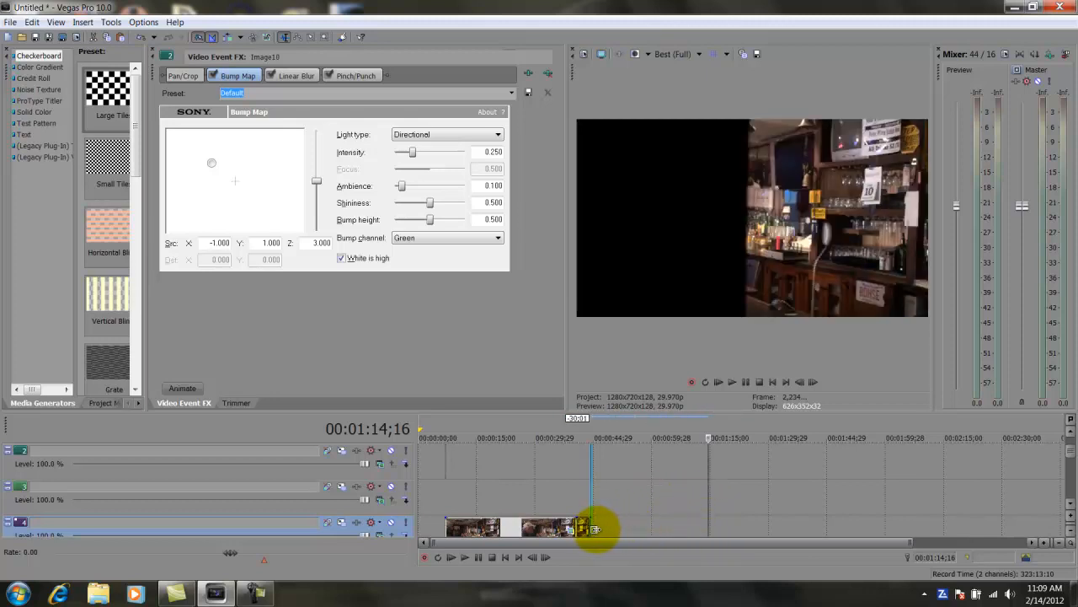
scroll(640, 483, "up", 4)
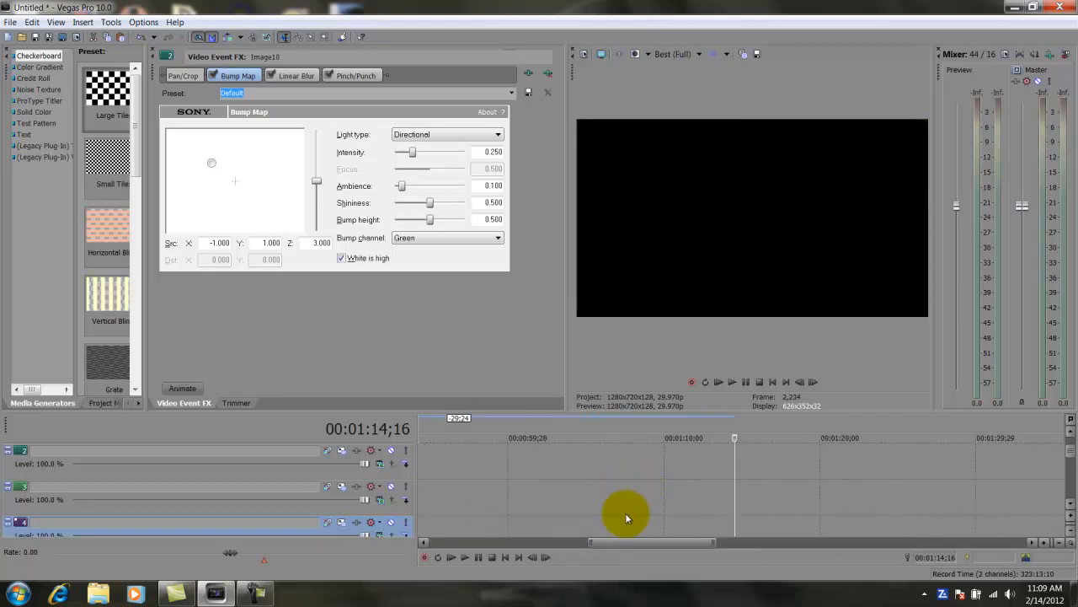
left_click_drag(645, 542, 551, 553)
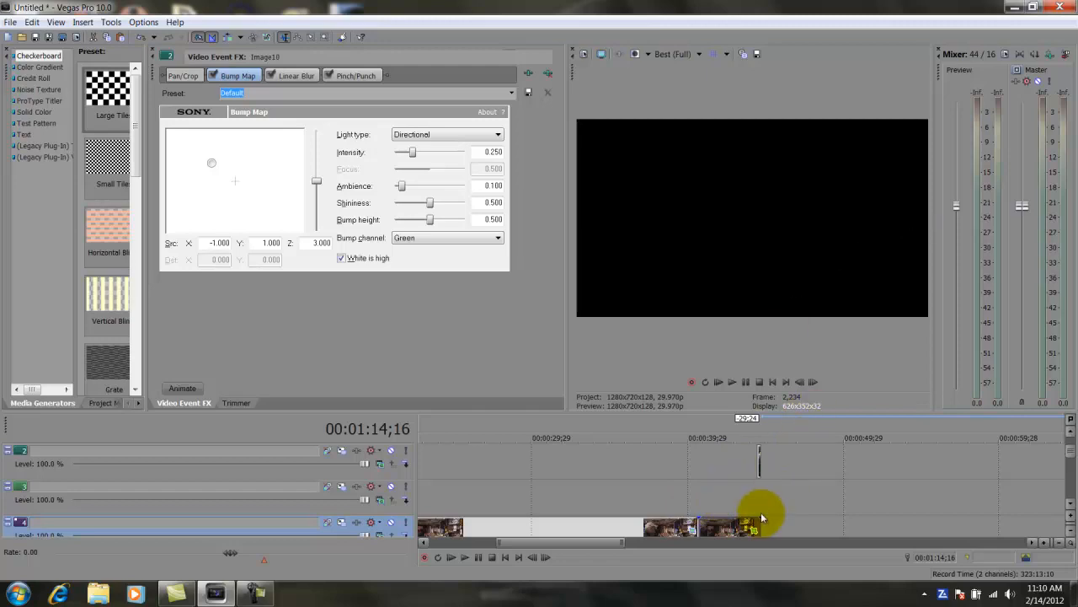
scroll(775, 497, "up", 2)
scroll(775, 497, "down", 2)
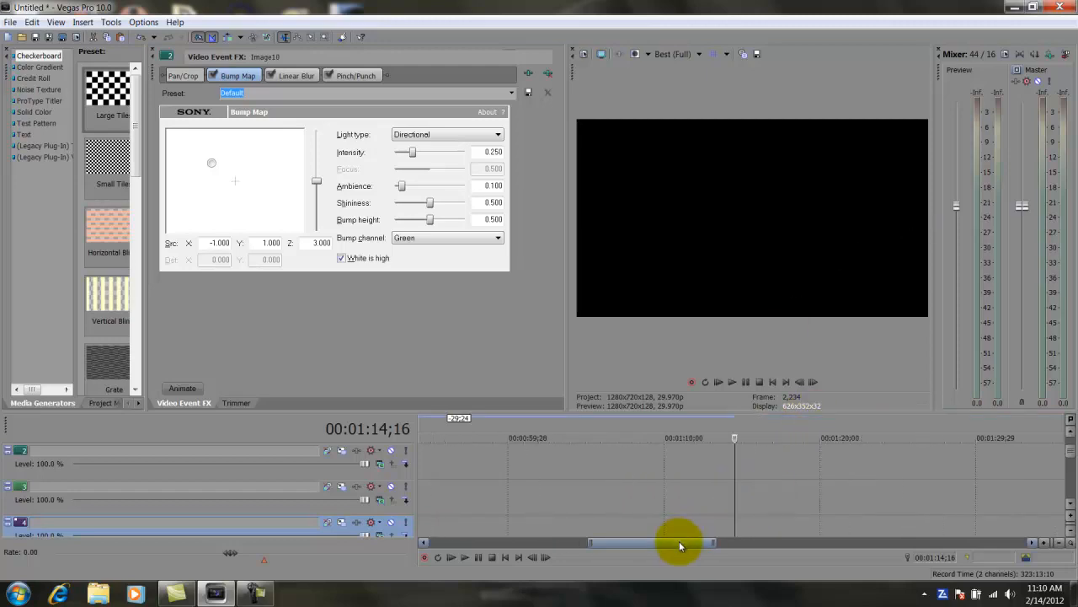
left_click_drag(679, 541, 603, 546)
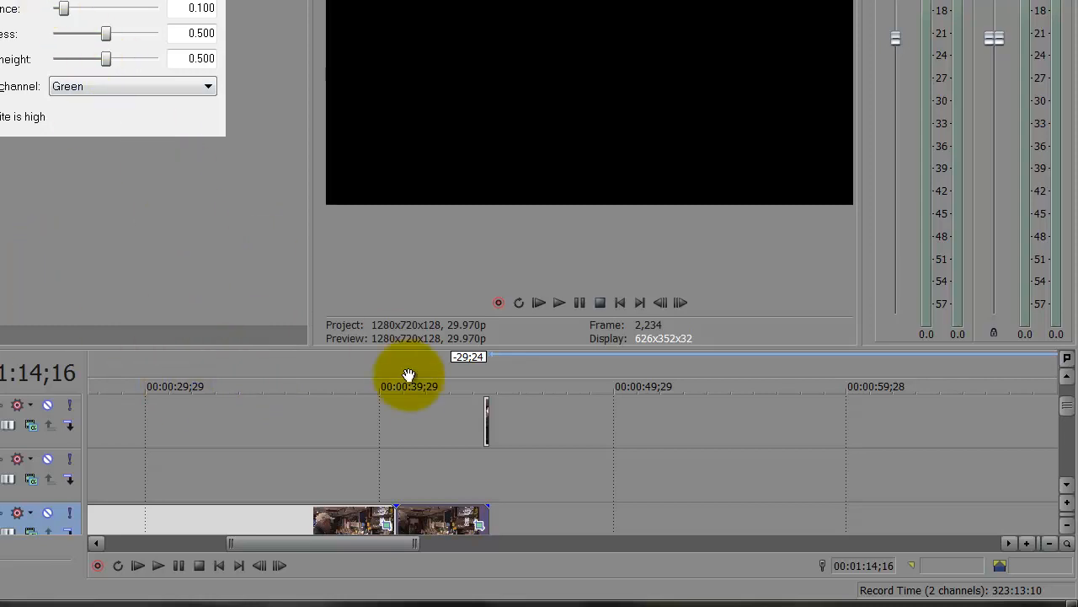
left_click(451, 479)
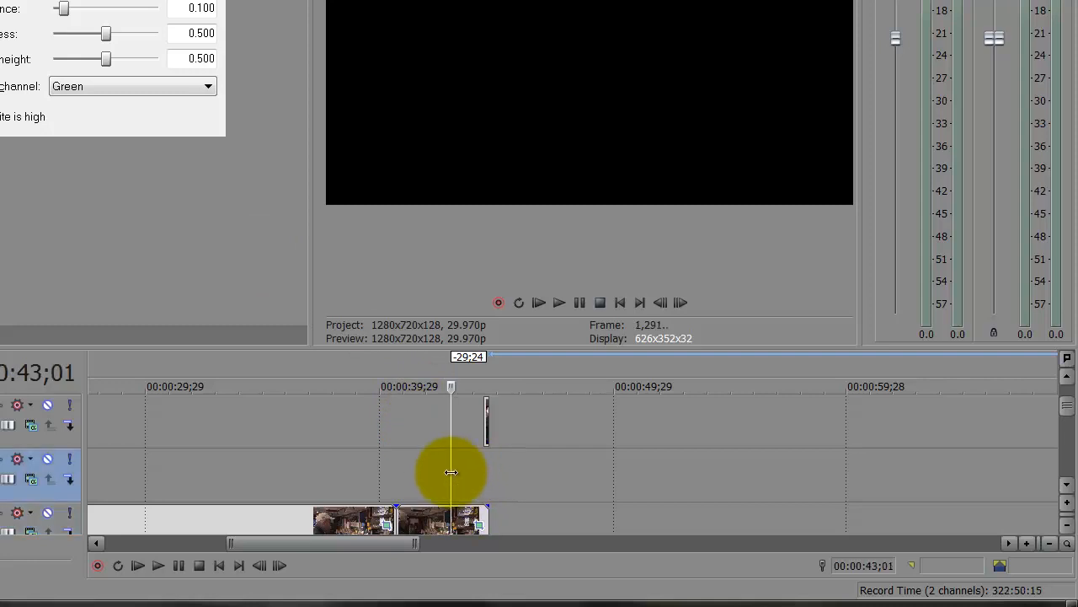
left_click_drag(452, 474, 485, 472)
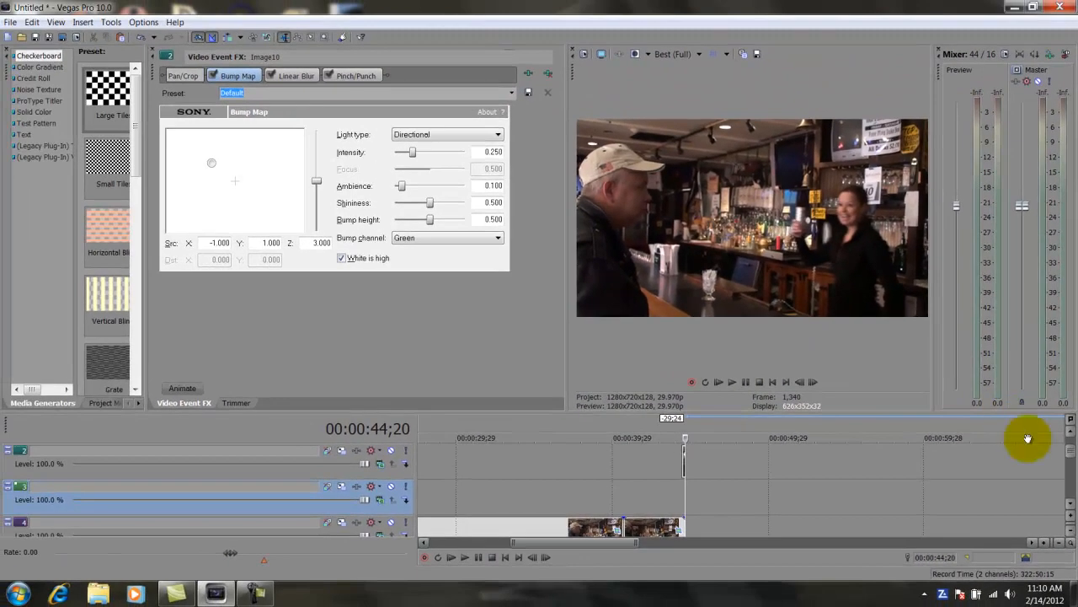
- Park the playhead on the snapshot's first frame at 00:00:44;13 and disable its Pinch/Punch and Linear Blur effects
mouse_move(1071, 456)
left_mouse_down()
mouse_move(1074, 471)
mouse_move(1075, 451)
left_mouse_up()
scroll(714, 473, "up", 8)
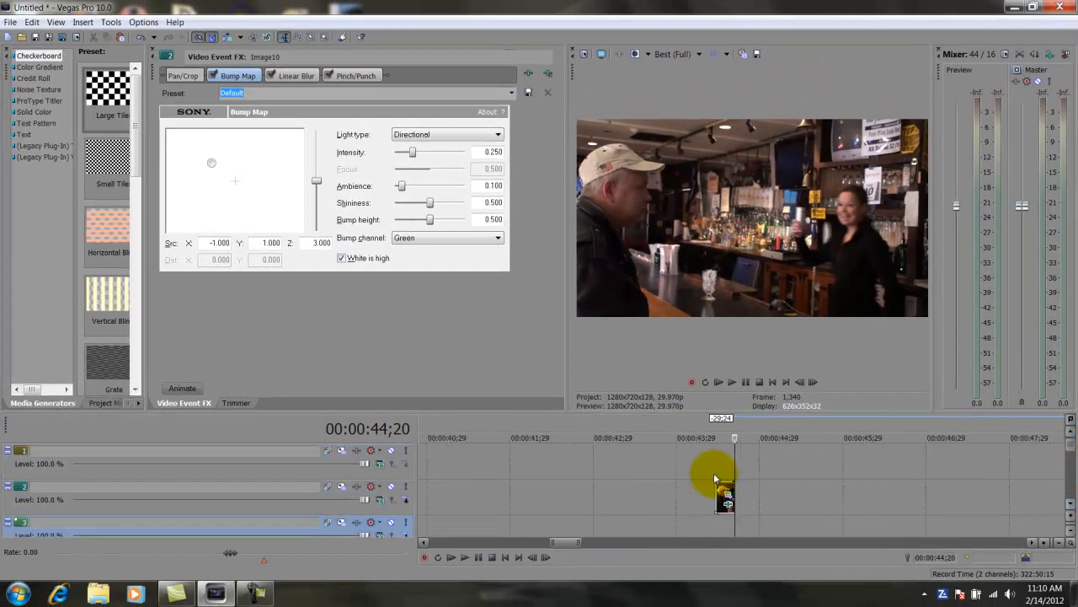
left_click(705, 455)
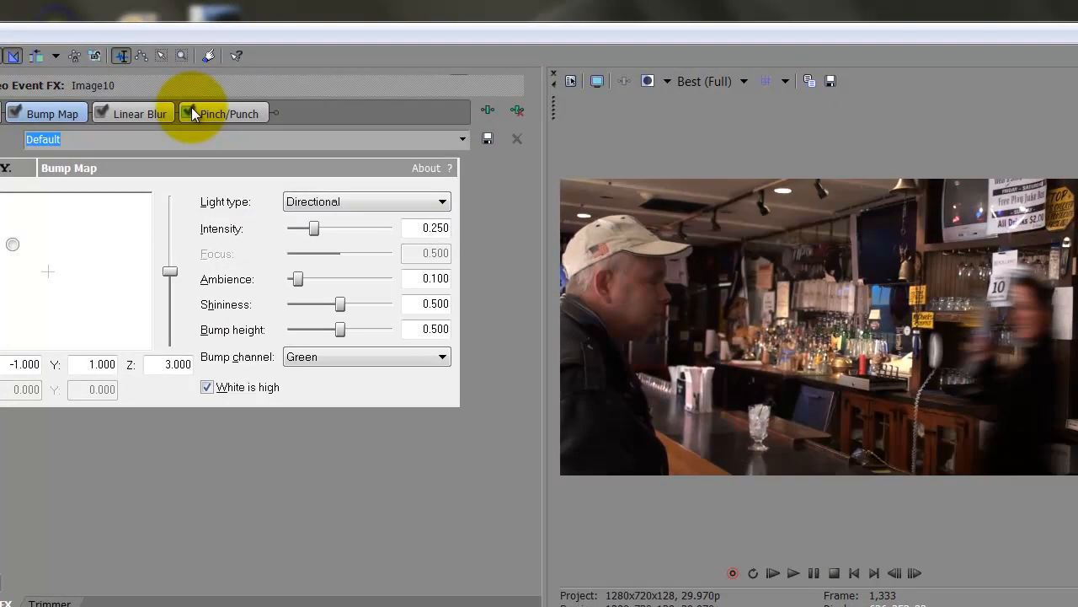
left_click(190, 111)
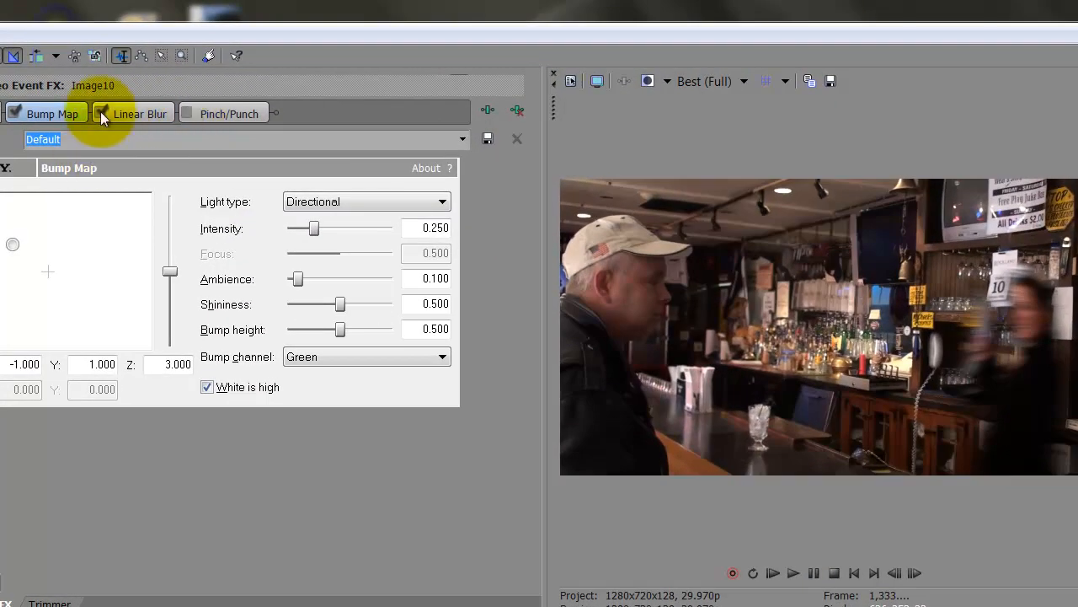
left_click(99, 113)
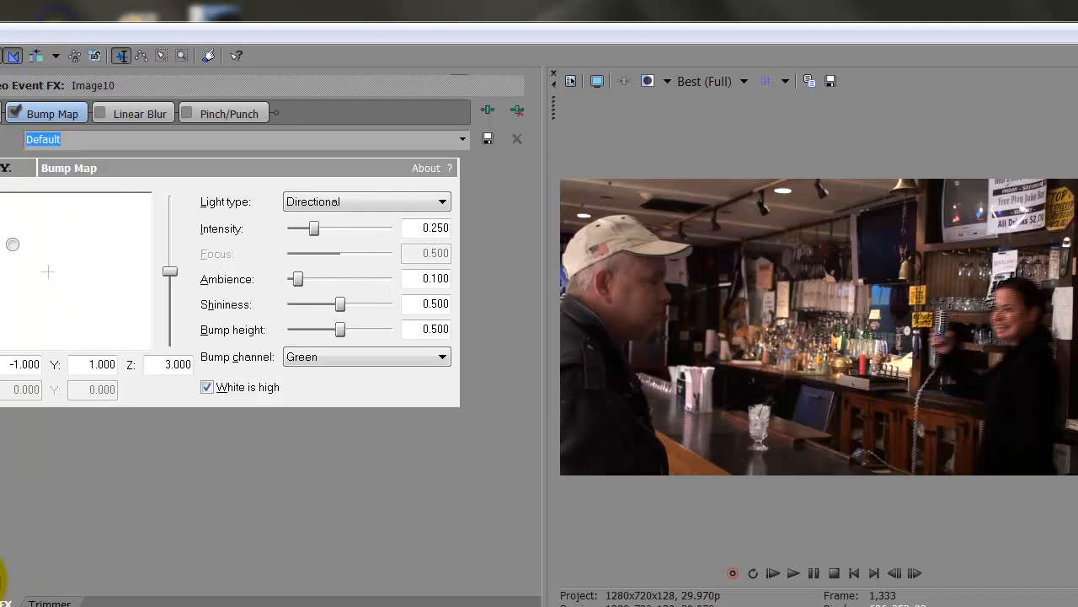
- Animate the Bump Map from intensity 1.000 at the first frame to intensity 0.250 and source Z 2.898 at 00:00:00;07
left_click(4, 580)
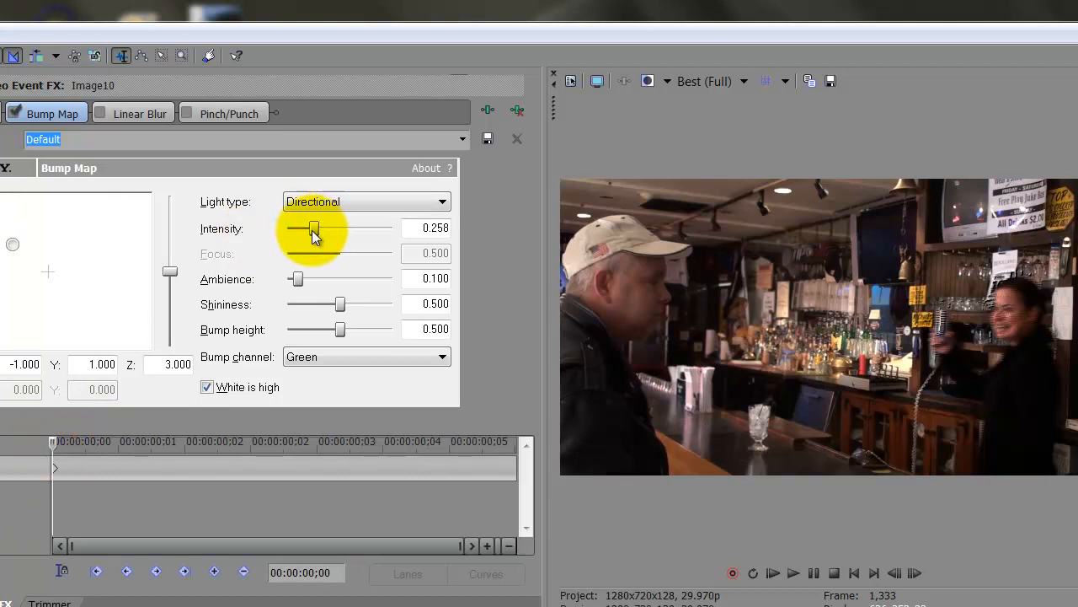
left_click_drag(313, 235, 398, 228)
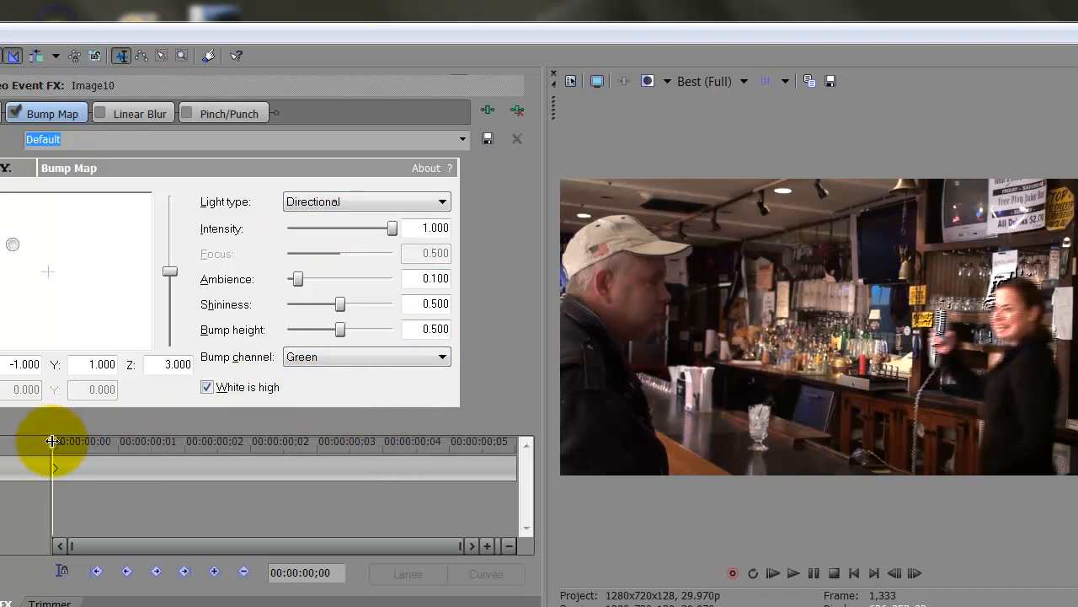
left_click_drag(54, 441, 532, 447)
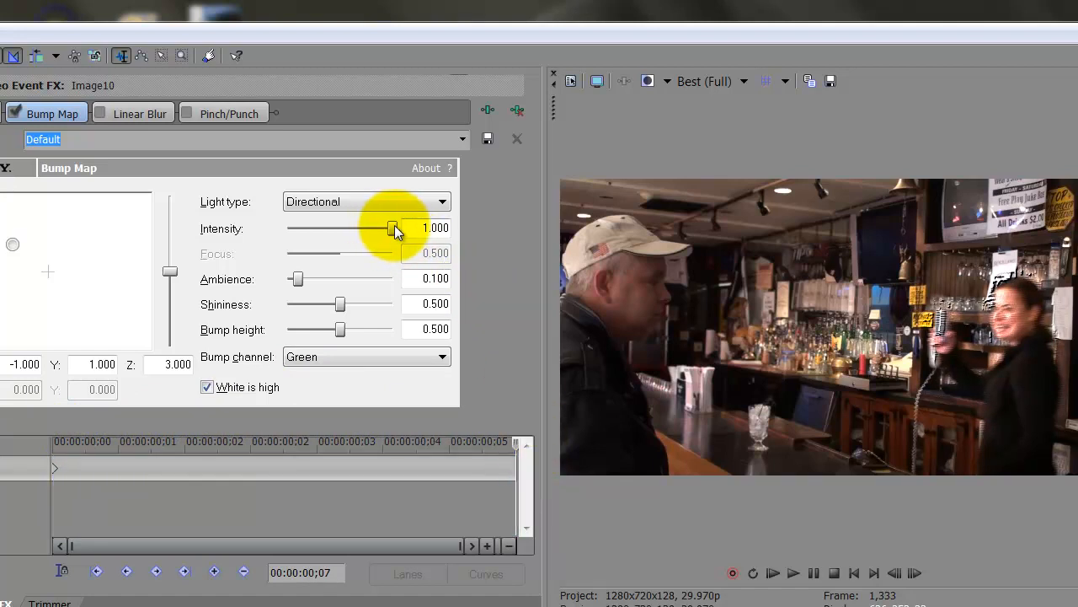
left_click_drag(394, 227, 317, 228)
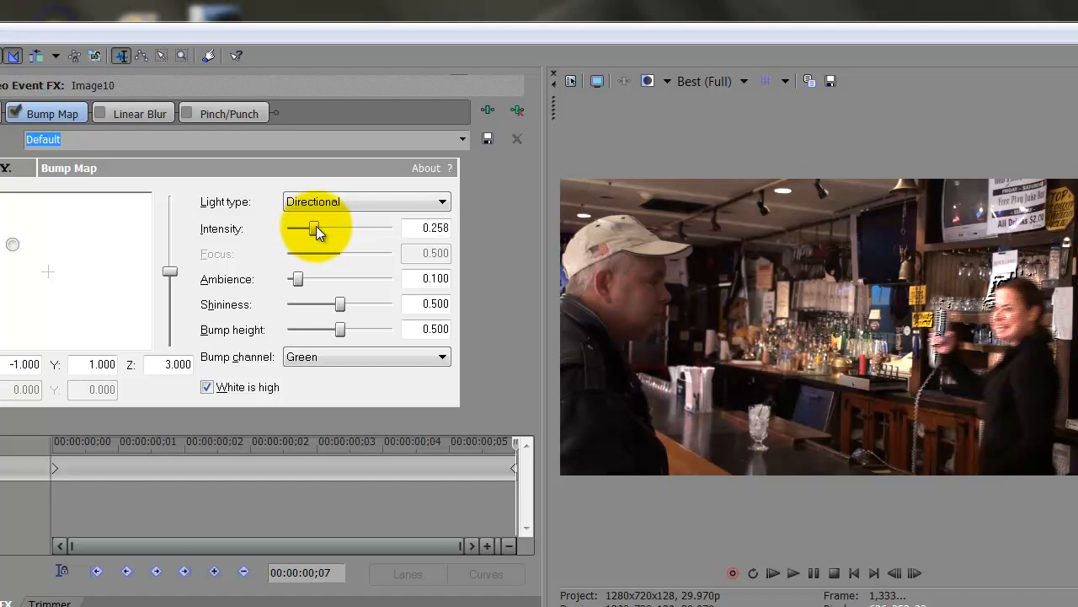
left_click_drag(316, 228, 316, 227)
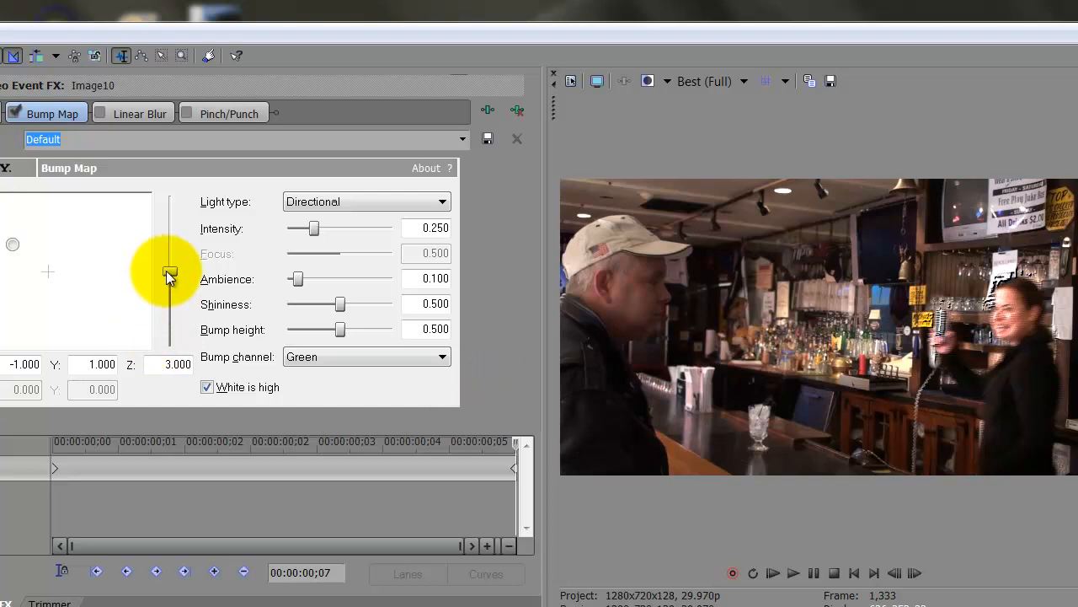
left_click_drag(166, 270, 169, 277)
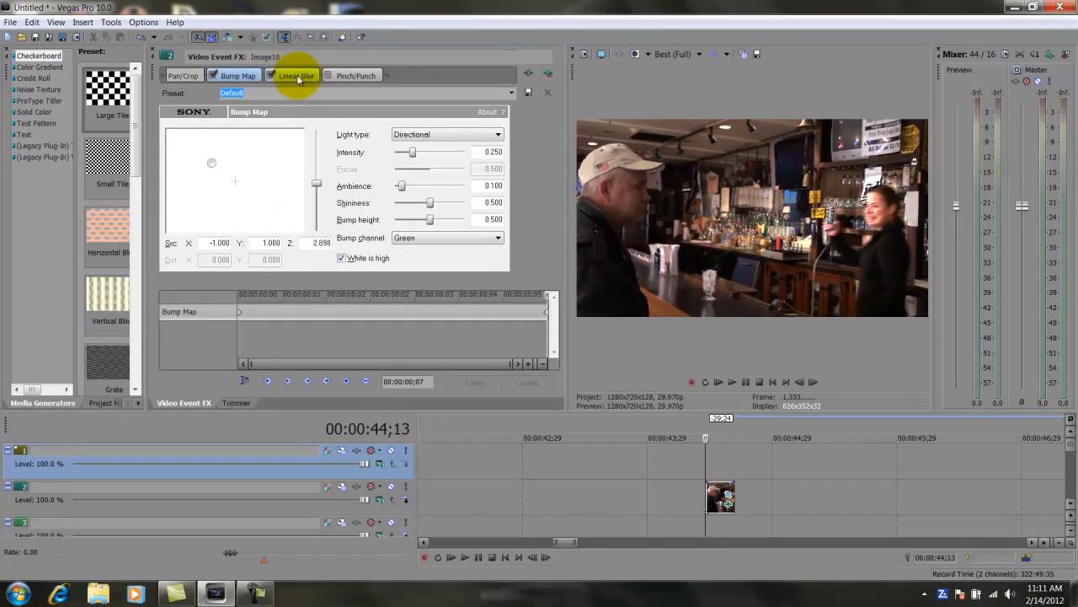
- Re-enable Linear Blur and animate it from angle 101.343 and amount 0.164 at the first frame to 0.000 for both at 00:00:00;07
left_click(296, 76)
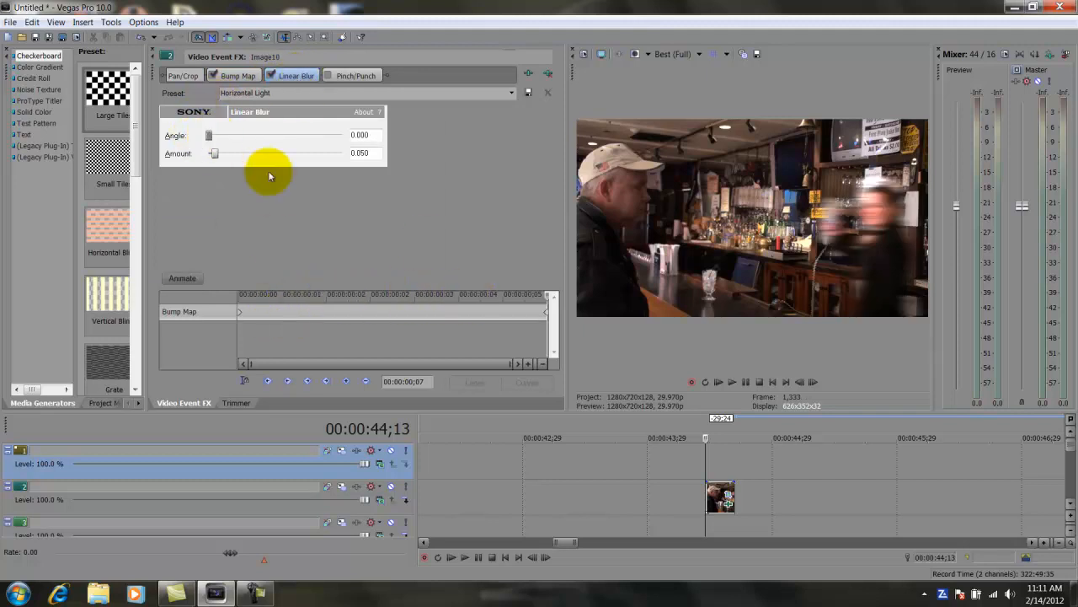
left_click_drag(548, 297, 237, 295)
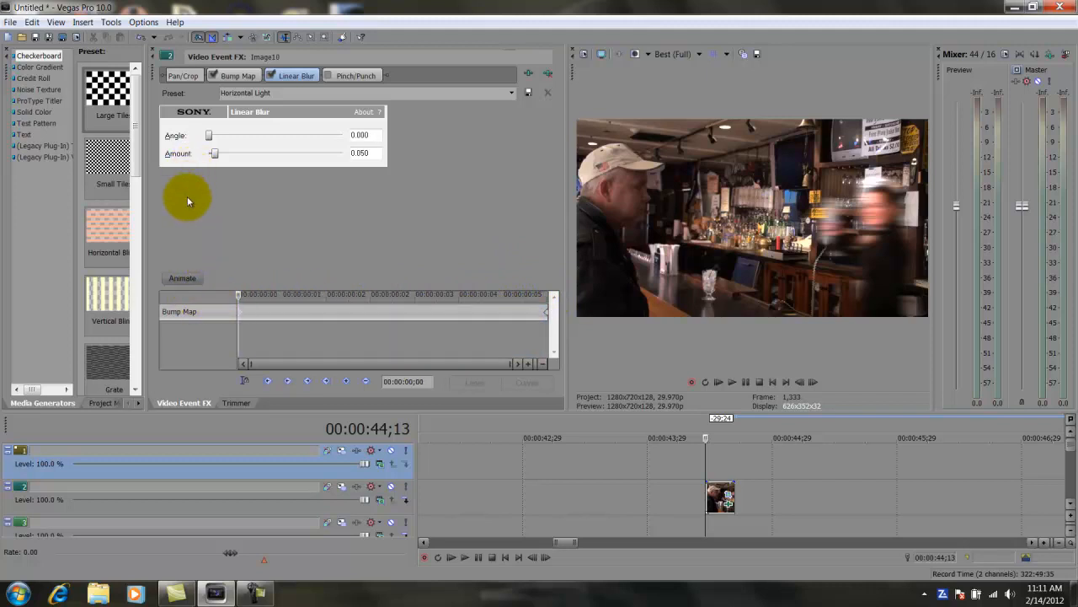
left_click_drag(214, 153, 179, 155)
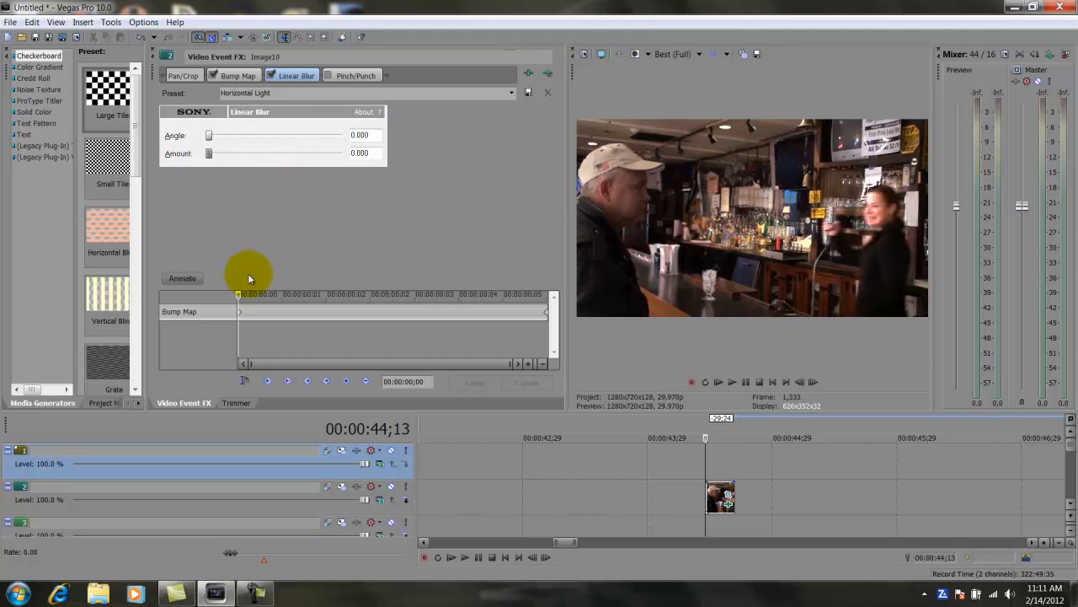
left_click(184, 279)
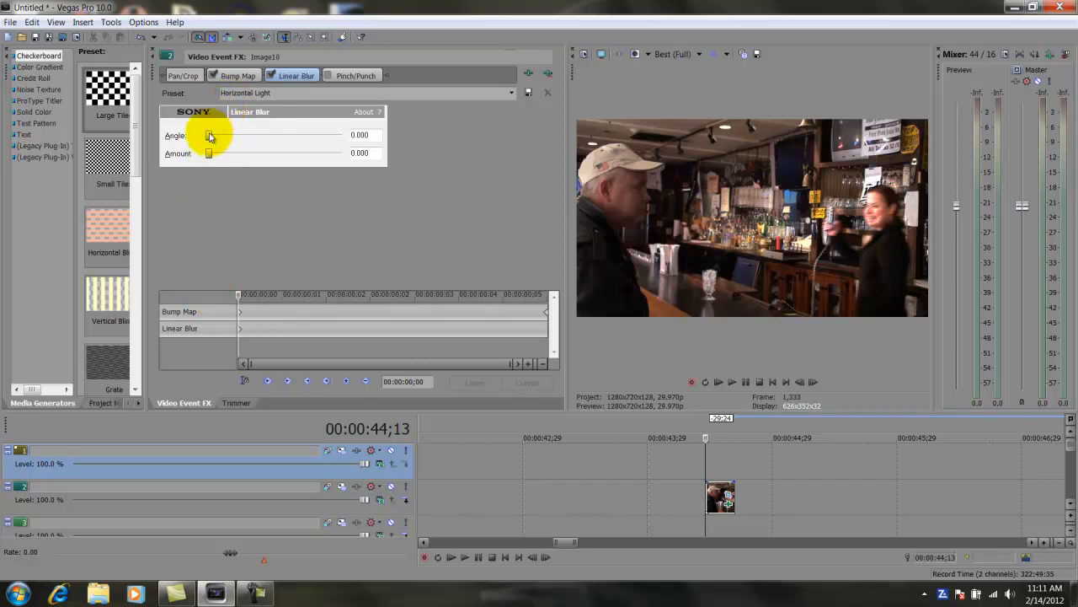
left_click_drag(210, 137, 233, 157)
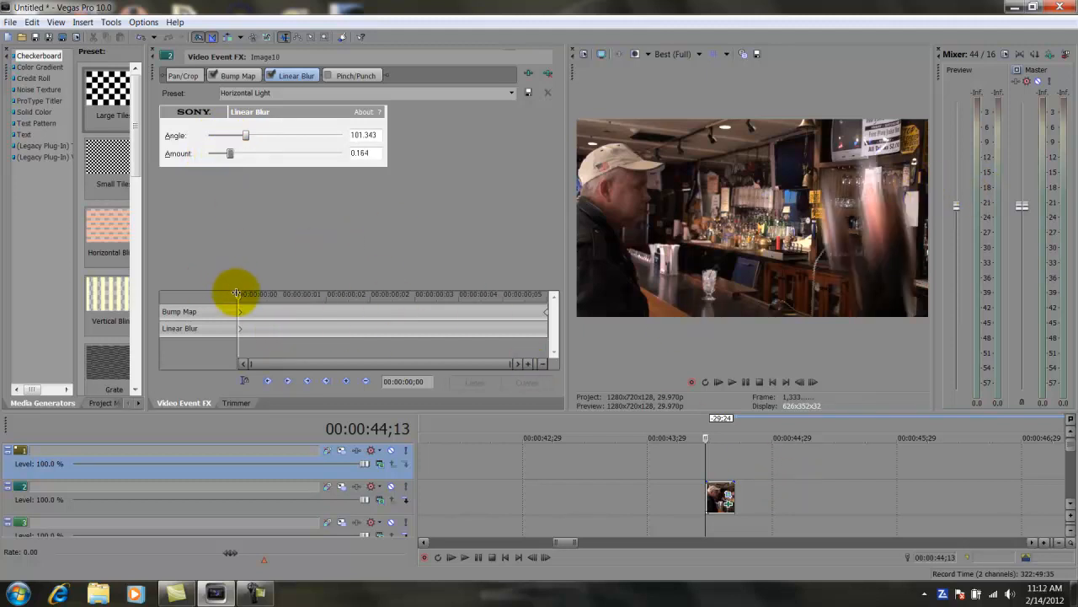
left_click_drag(240, 297, 542, 323)
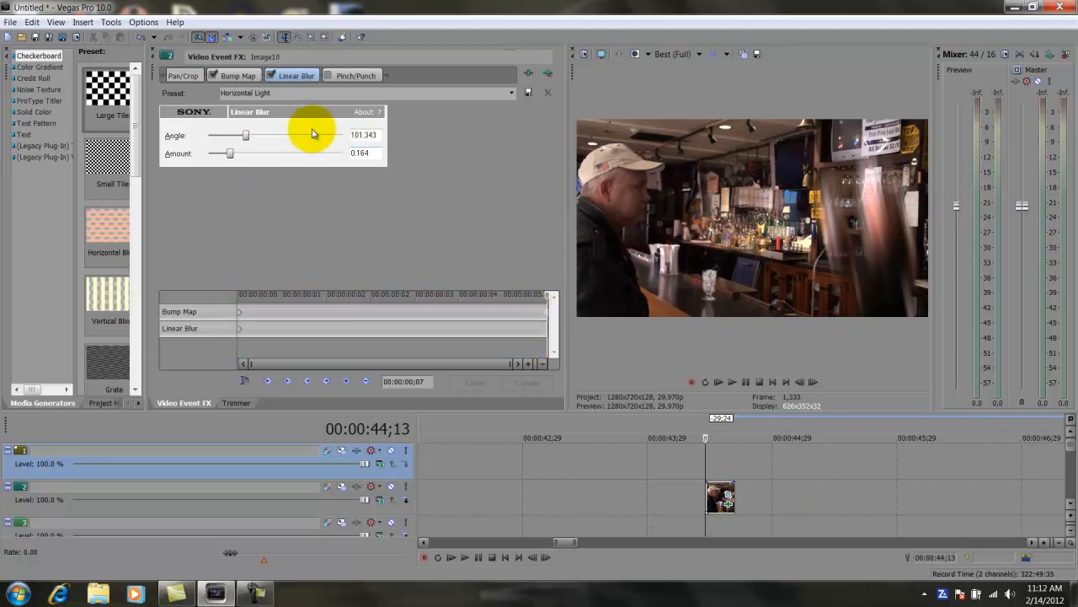
left_click_drag(246, 137, 198, 163)
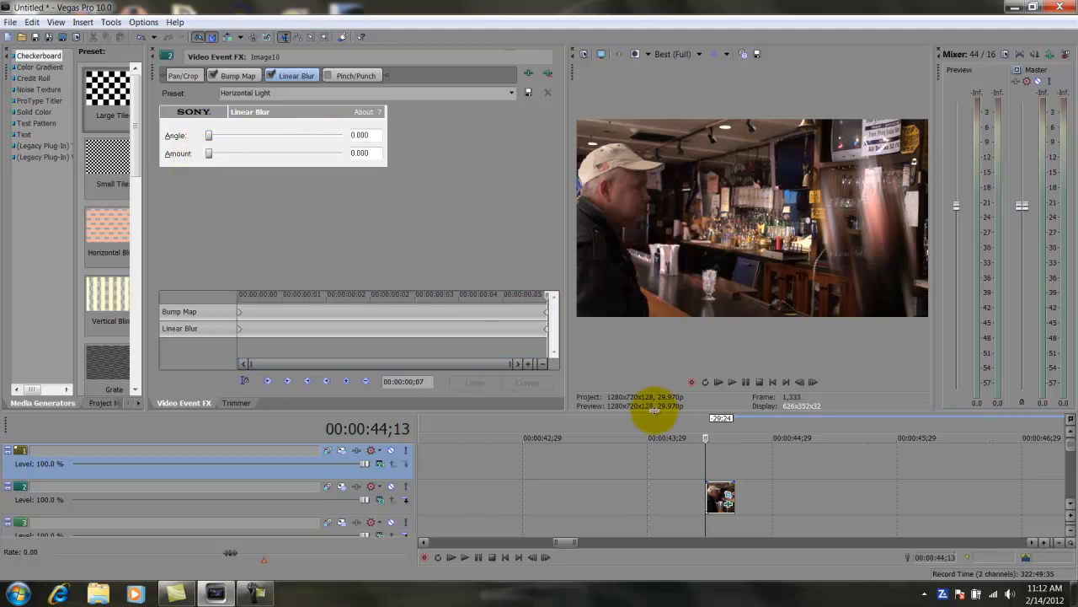
- Scrub through the Image10 snapshot from 00:00:44;13 to 00:00:44;20 and back to preview the animated blur and bump effects
left_click(714, 453)
left_click(718, 453)
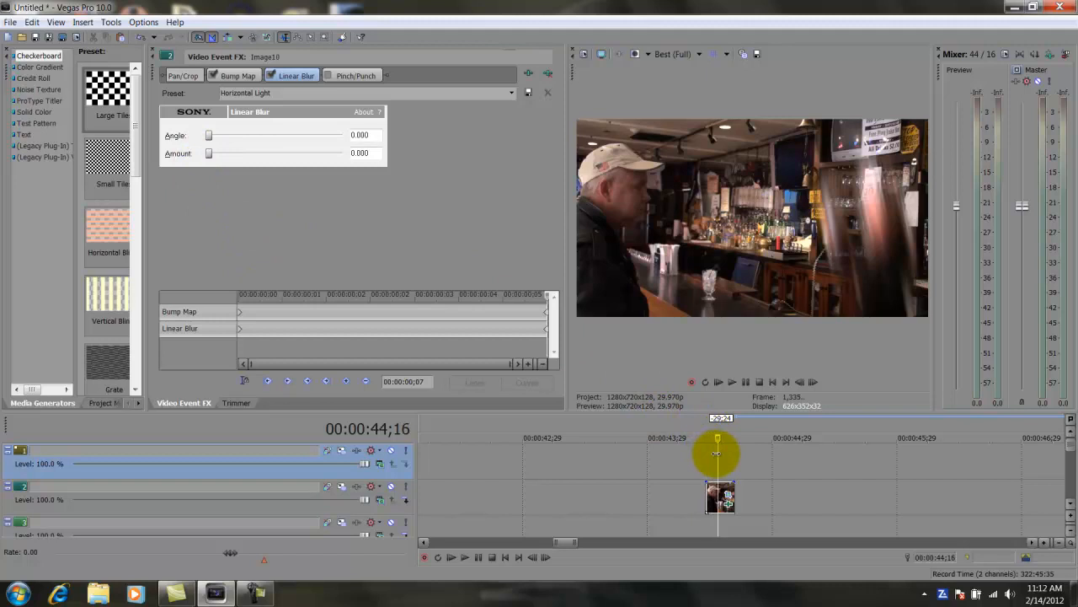
mouse_move(719, 453)
left_mouse_down()
mouse_move(730, 453)
mouse_move(709, 454)
mouse_move(730, 458)
left_mouse_up()
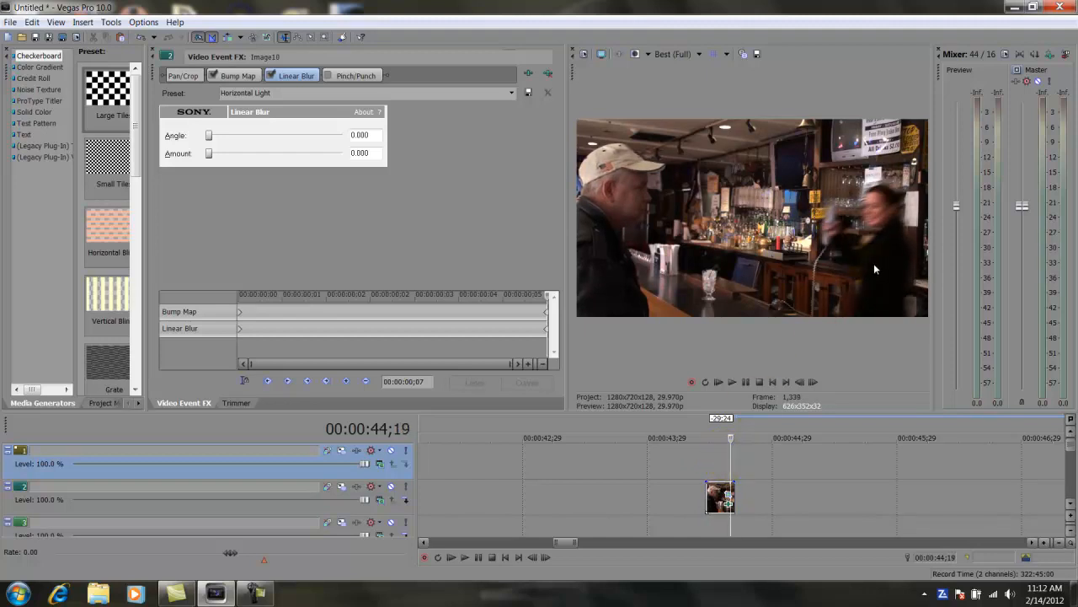
left_click(735, 460)
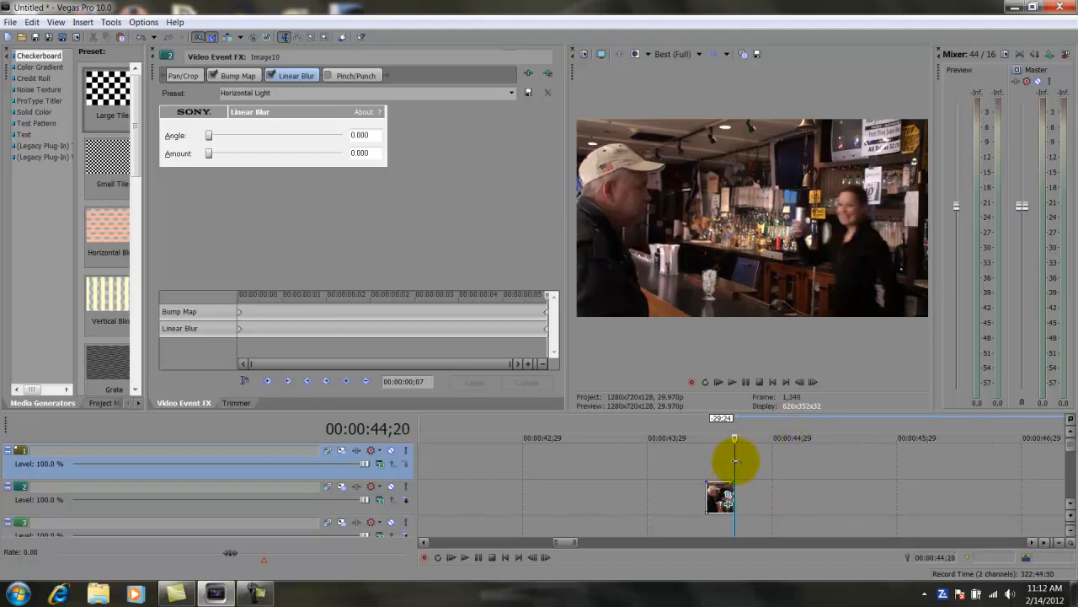
left_click_drag(734, 460, 704, 466)
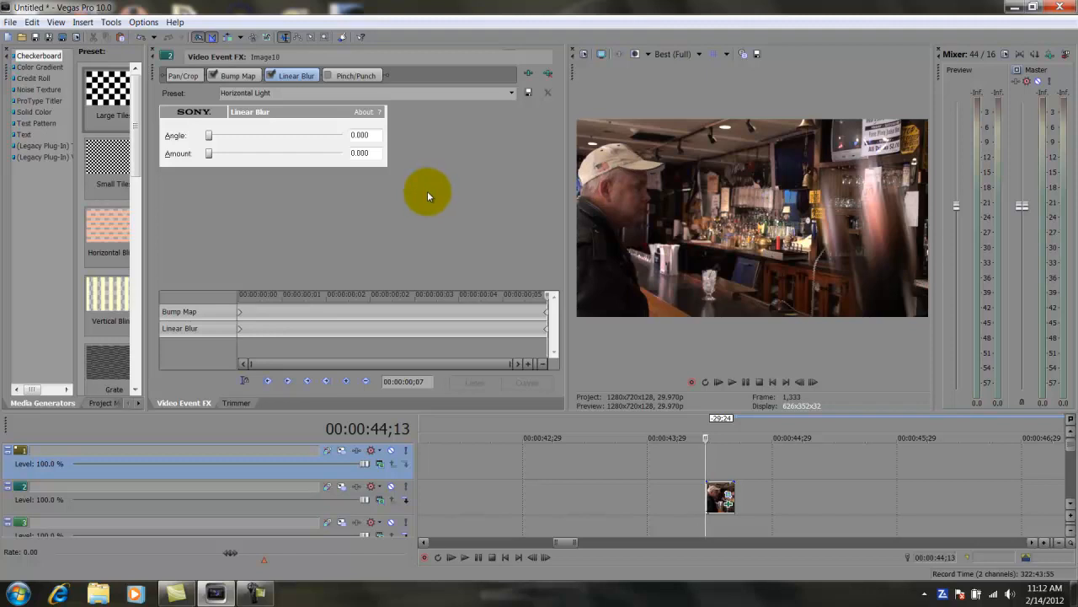
- Re-enable Pinch/Punch and animate its amount from 1.000 at the first frame to -0.032 at 00:00:00;07
left_click(347, 77)
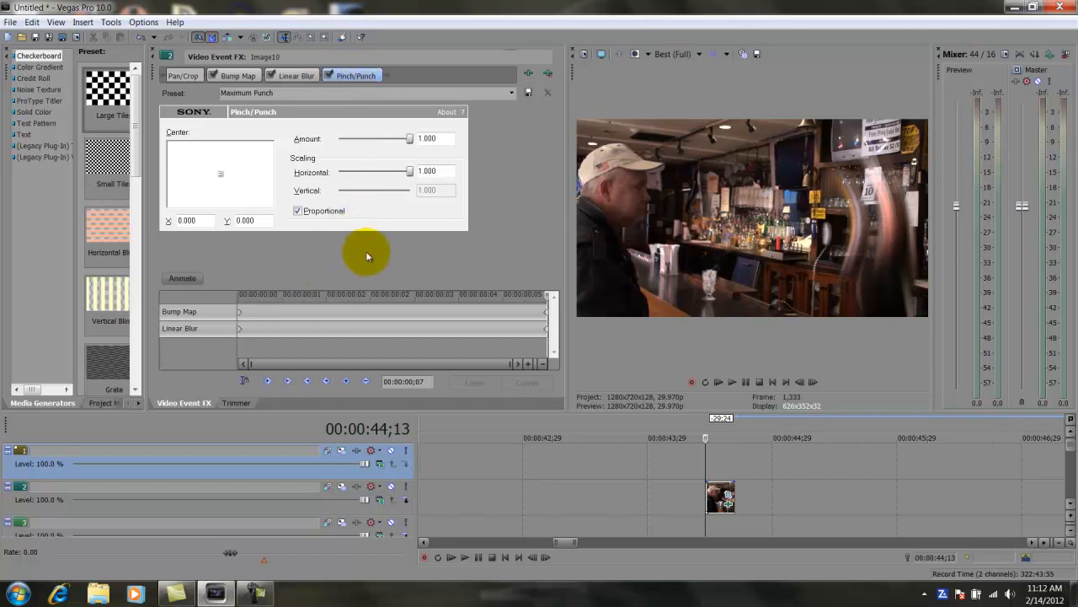
left_click(540, 299)
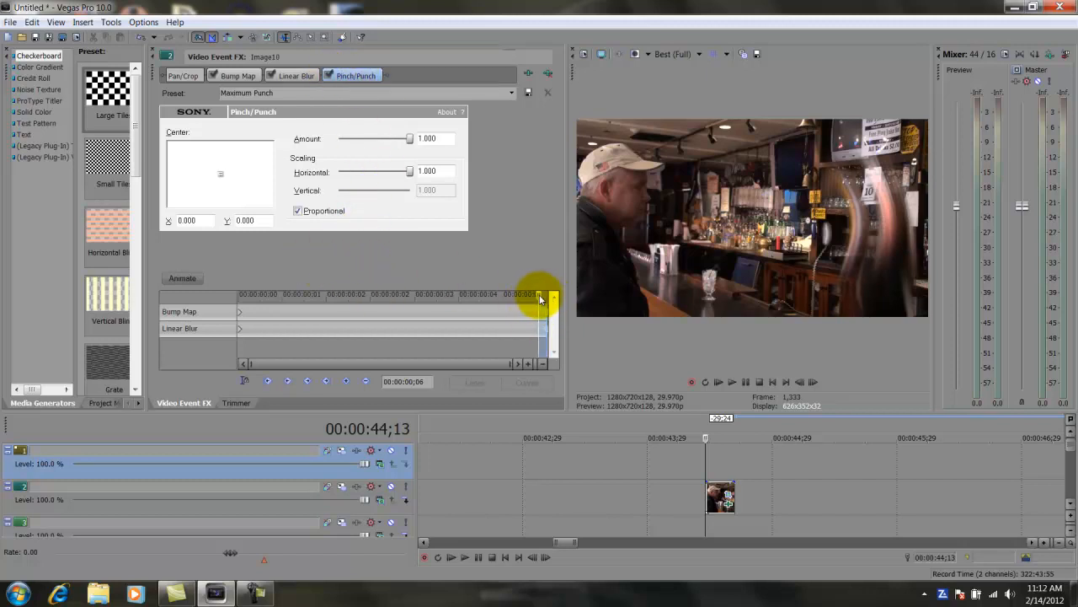
left_click_drag(540, 299, 226, 296)
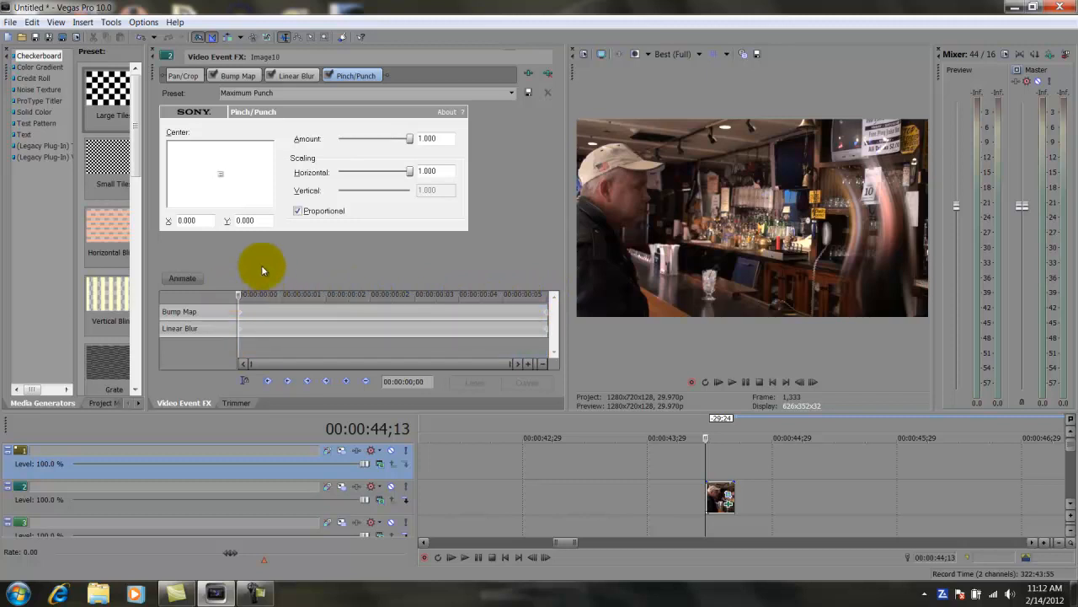
left_click(183, 278)
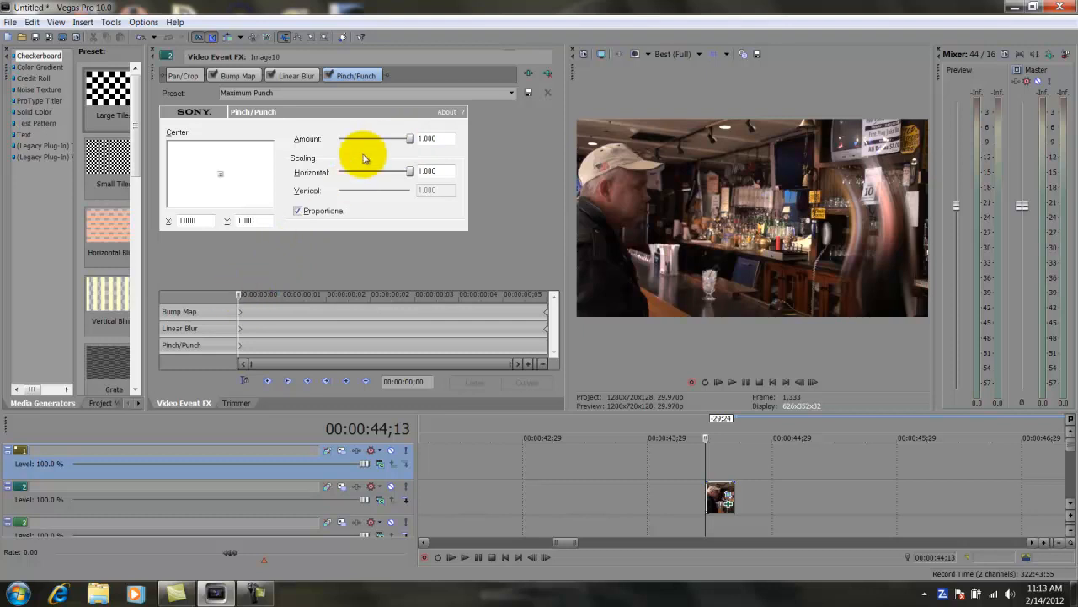
left_click_drag(408, 146, 379, 144)
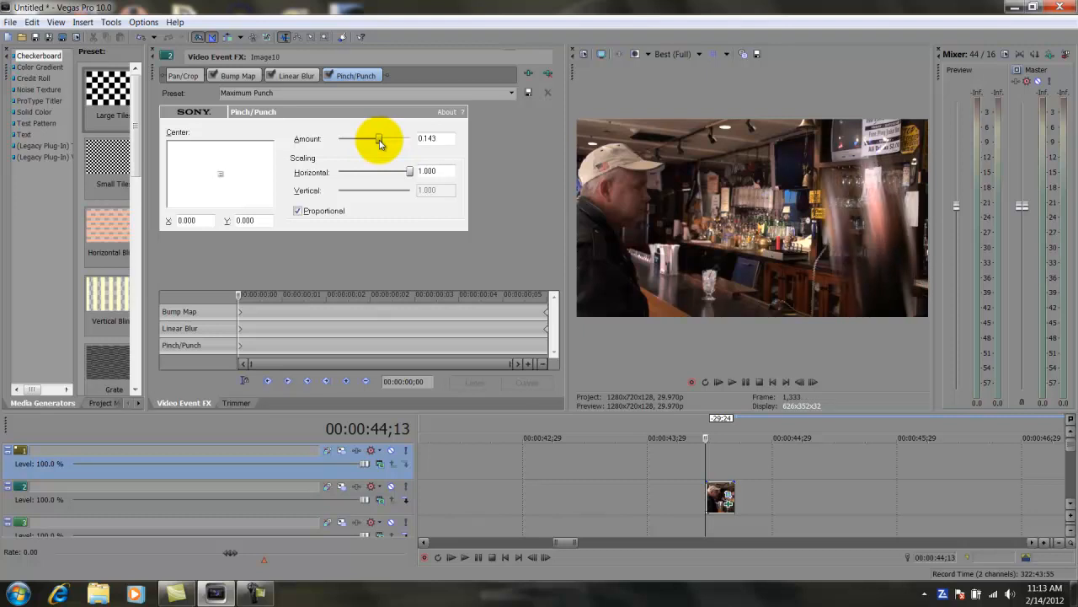
left_click_drag(379, 144, 421, 144)
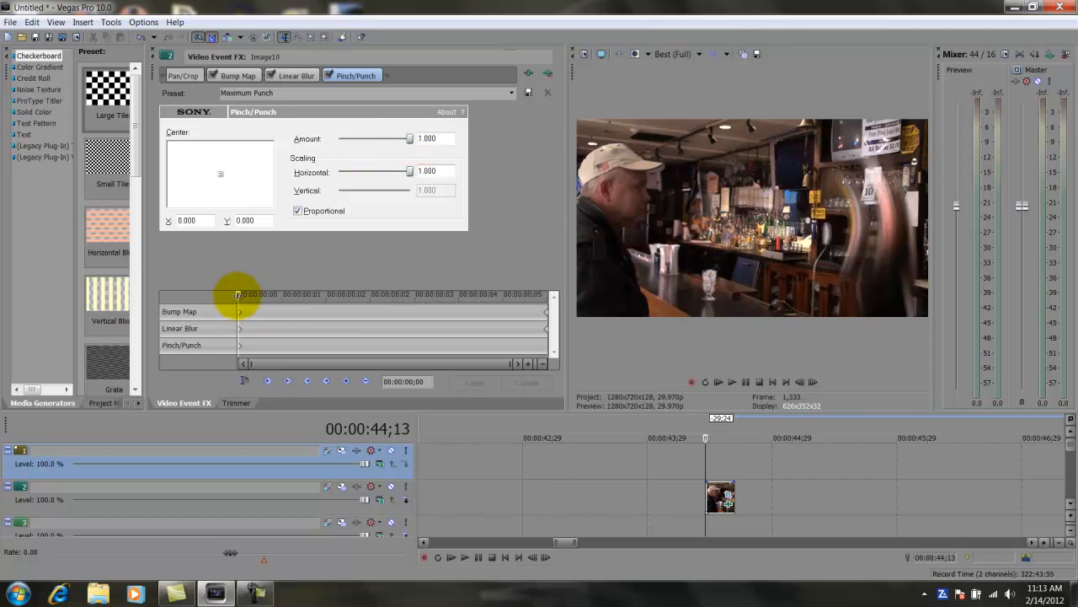
left_click_drag(240, 299, 553, 317)
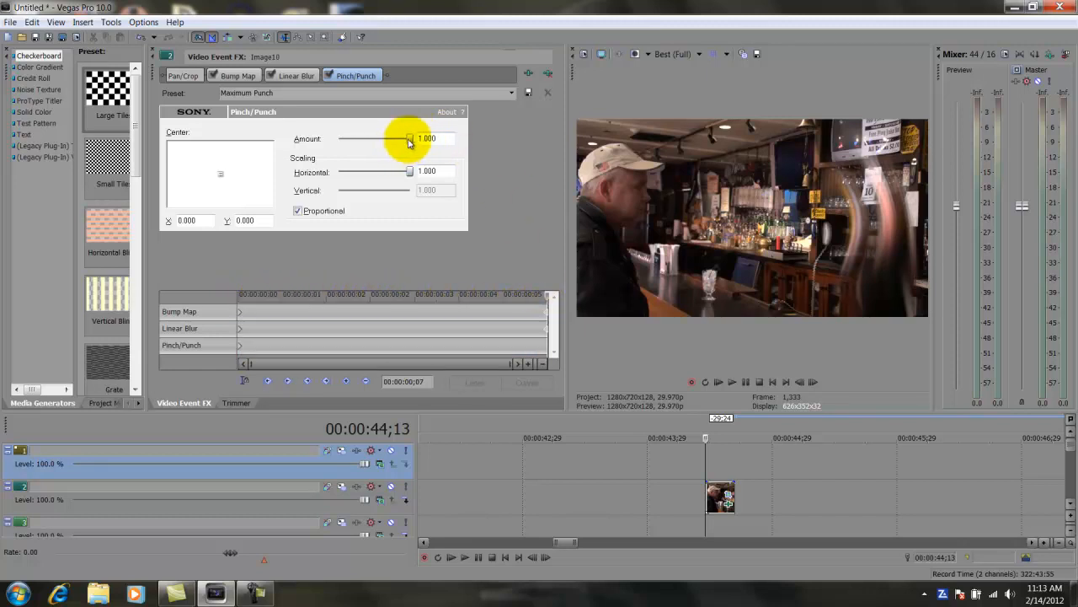
left_click_drag(411, 141, 373, 147)
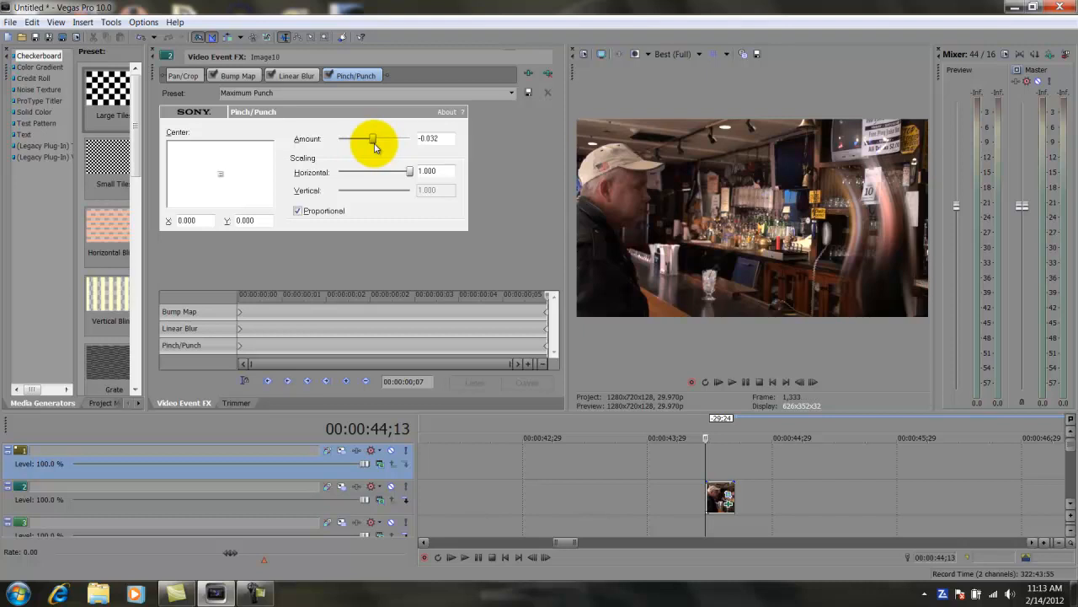
left_click(707, 453)
mouse_move(706, 453)
left_mouse_down()
mouse_move(735, 453)
mouse_move(711, 457)
left_mouse_up()
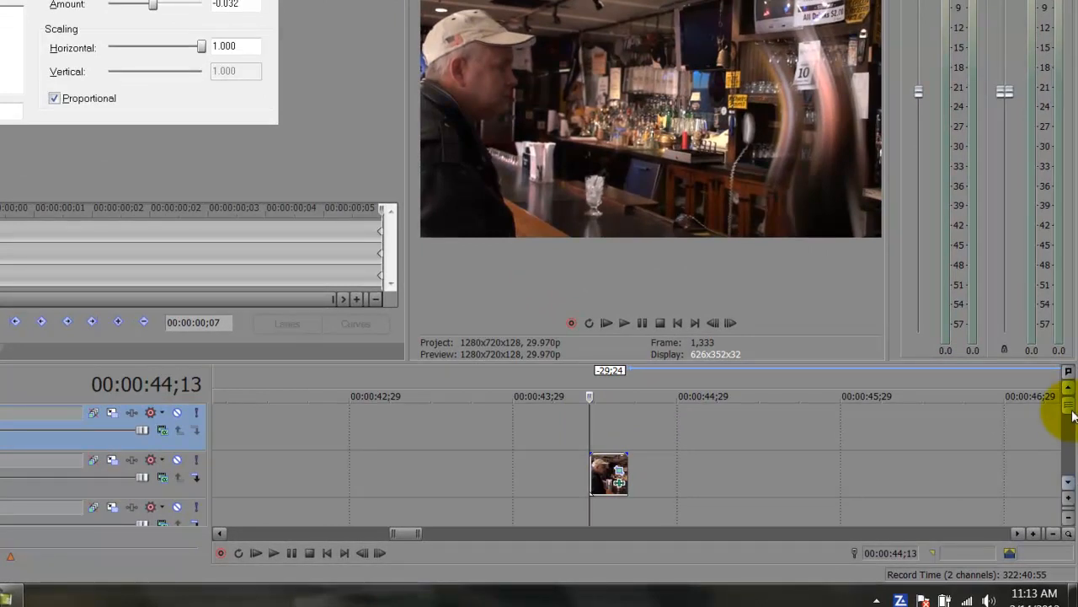
mouse_move(1074, 415)
left_mouse_down()
mouse_move(1070, 459)
mouse_move(1071, 397)
left_mouse_up()
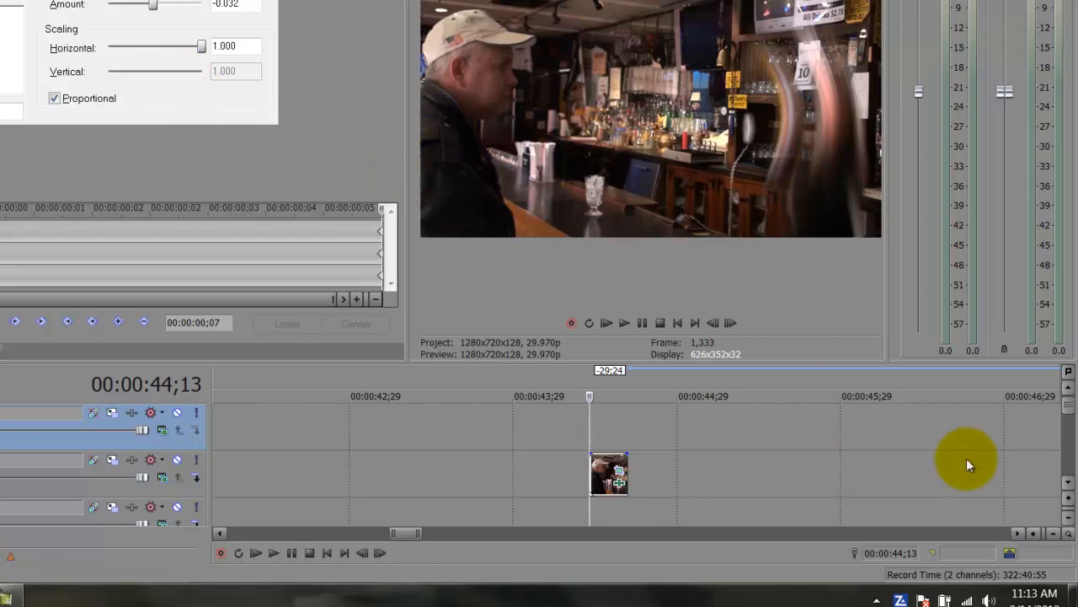
left_click(10, 596)
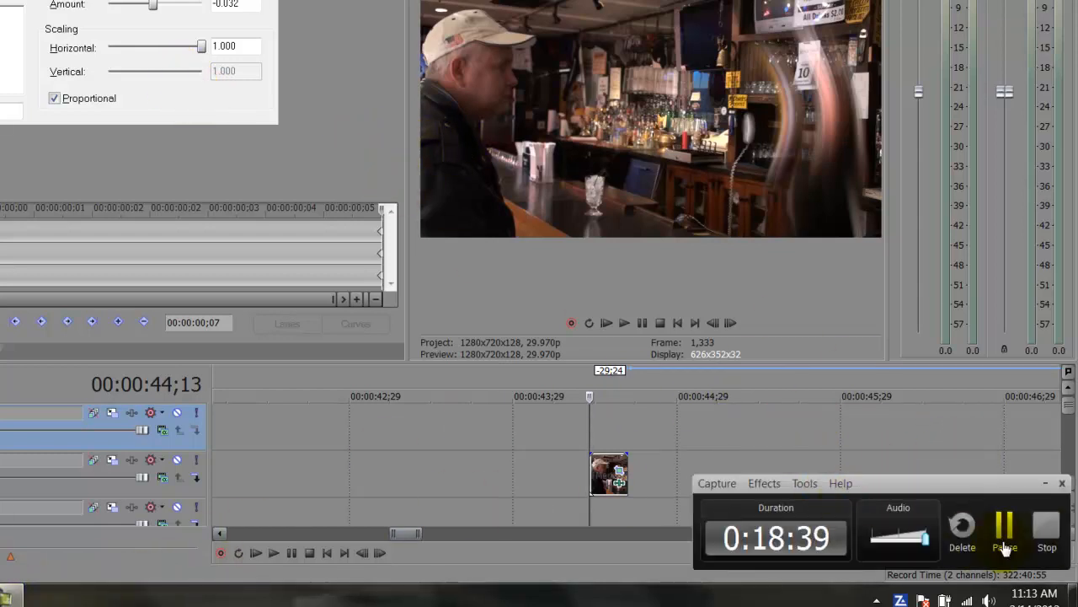